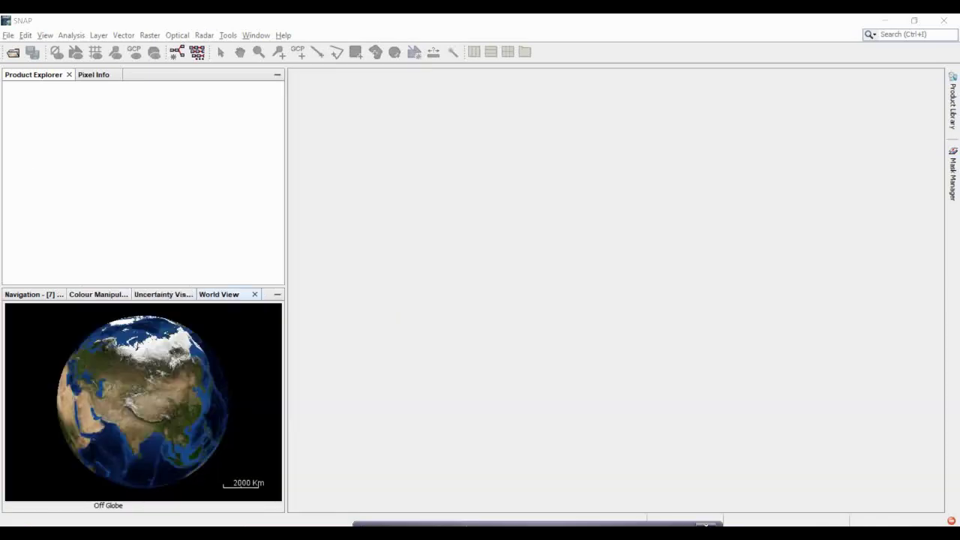
- Open all three S1A_IW_SLC zip products from the test drone folder and widen the Product Explorer to fit their names
left_click(13, 54)
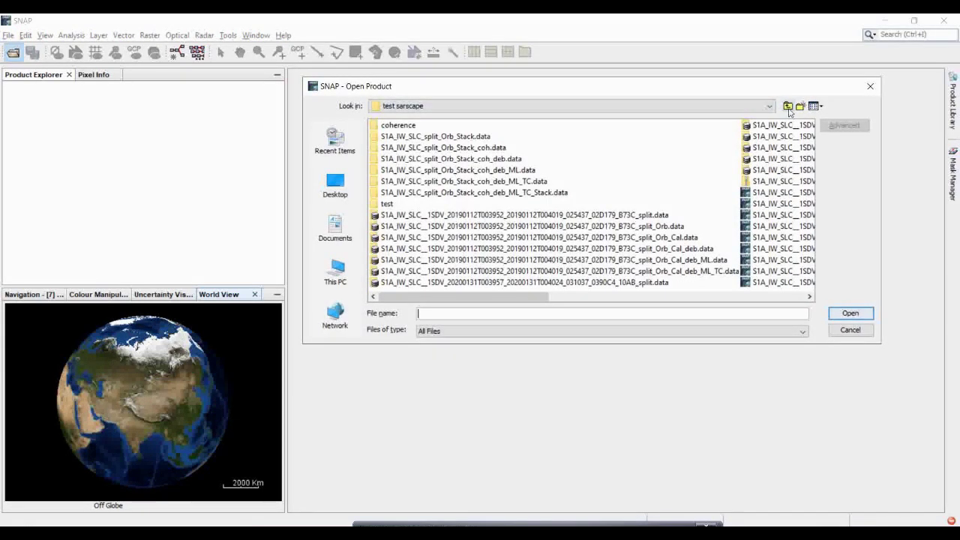
left_click(788, 106)
double_click(397, 193)
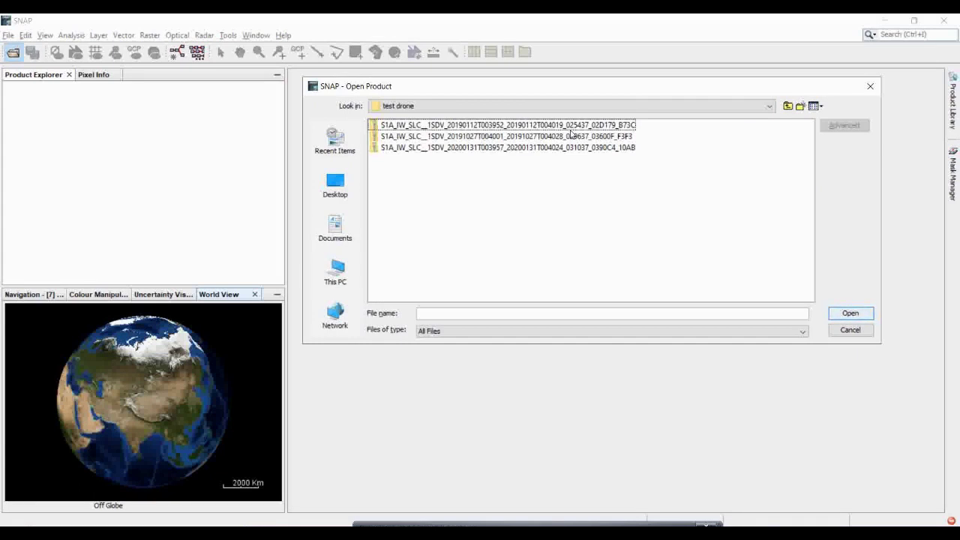
left_click(567, 125)
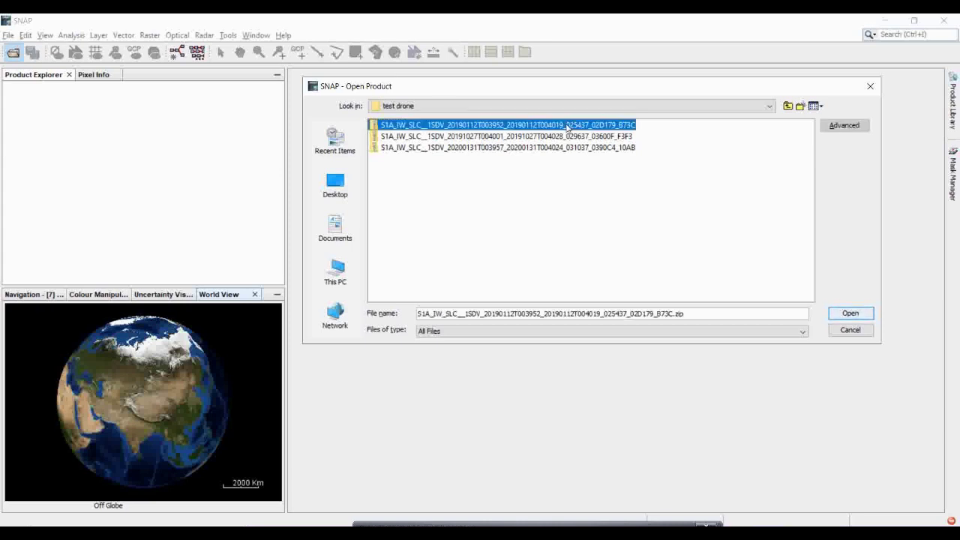
left_click(566, 136, "ctrl")
left_click(566, 147, "ctrl")
left_click(850, 309)
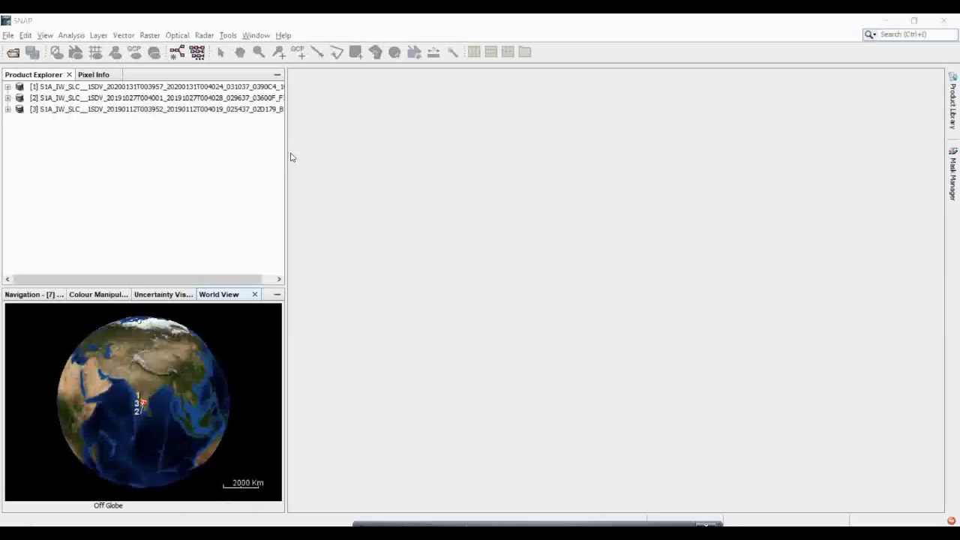
left_click_drag(285, 154, 355, 143)
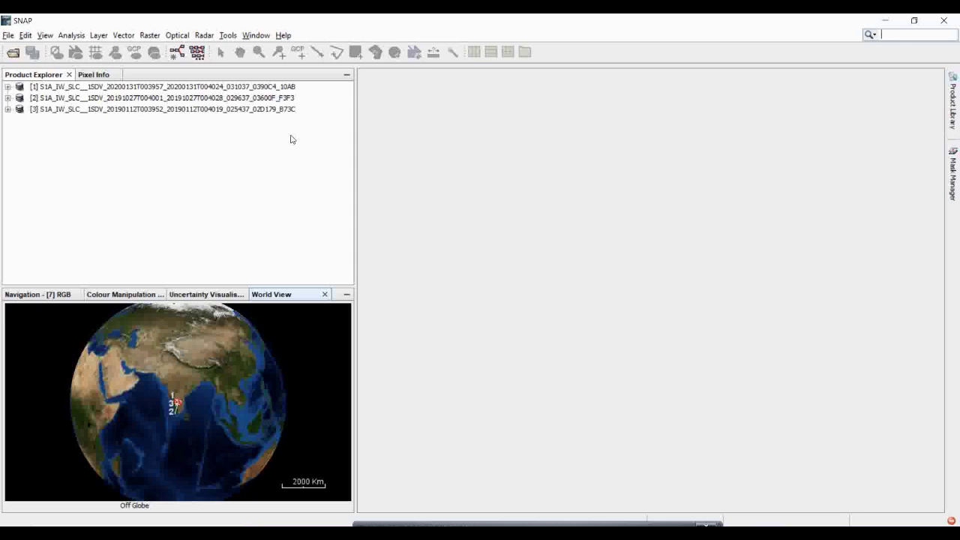
left_click_drag(356, 133, 321, 138)
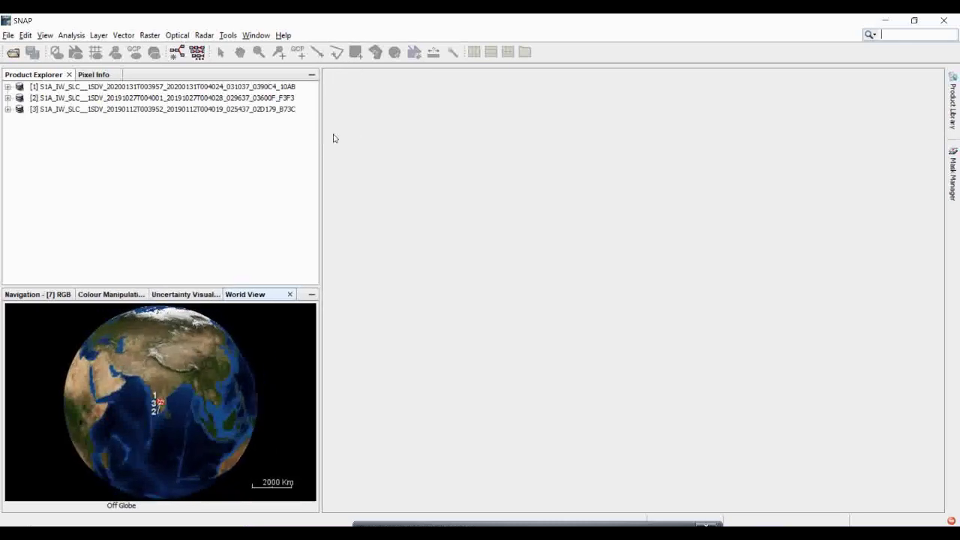
- Open the Graph Builder and move its window clear of the product list
key("ctrl+i")
left_click(203, 36)
mouse_move(223, 40)
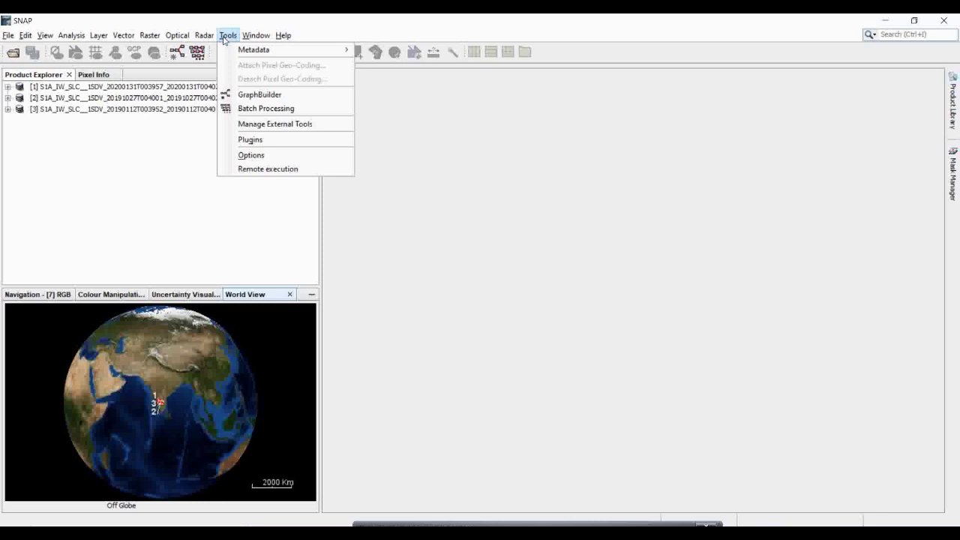
left_click(261, 95)
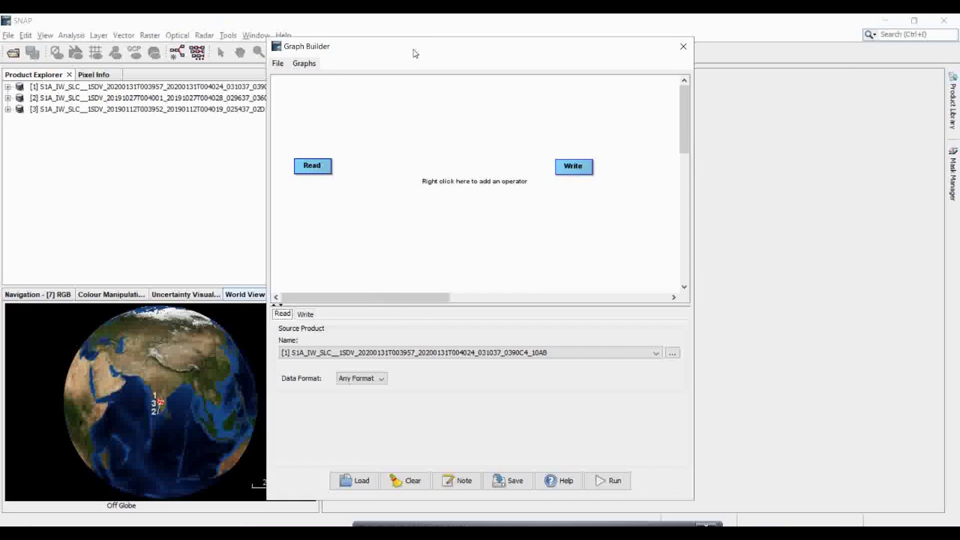
left_click_drag(413, 53, 515, 53)
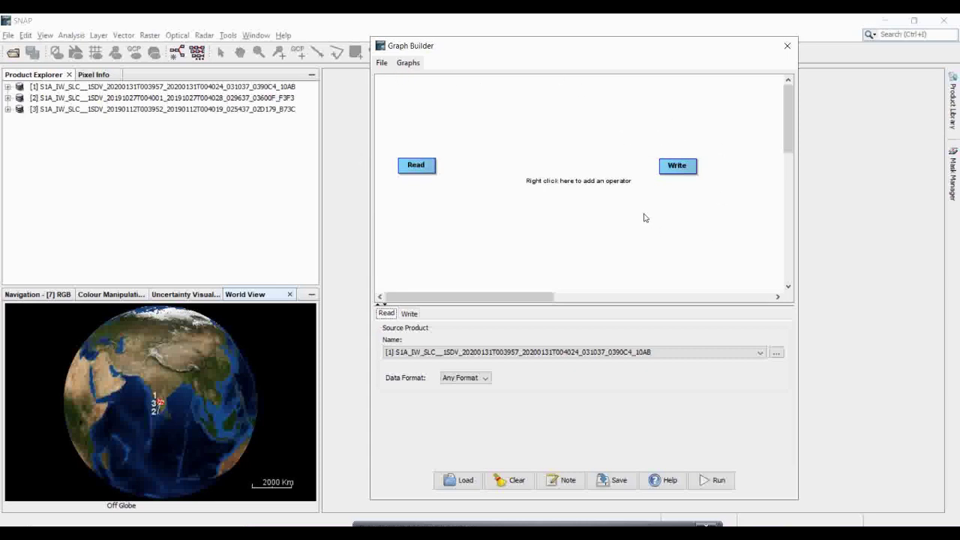
- Add a TOPSAR-Split operator to the graph and align it right beside Read in a row along the canvas's upper edge
right_click(461, 117)
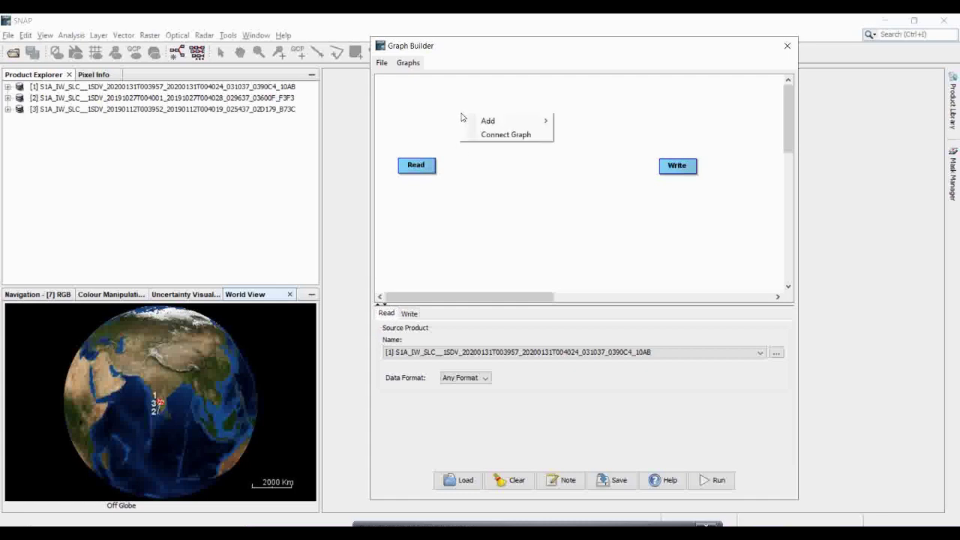
mouse_move(480, 122)
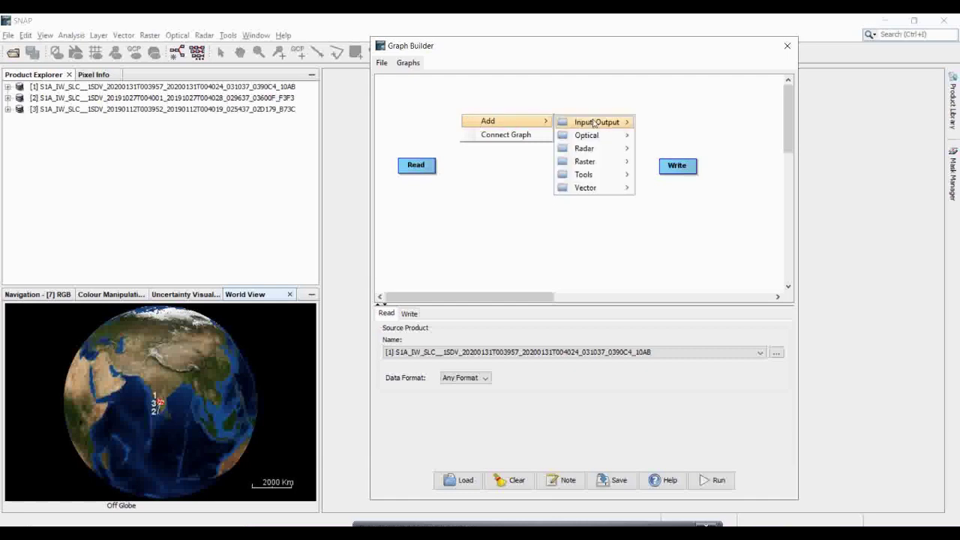
mouse_move(625, 149)
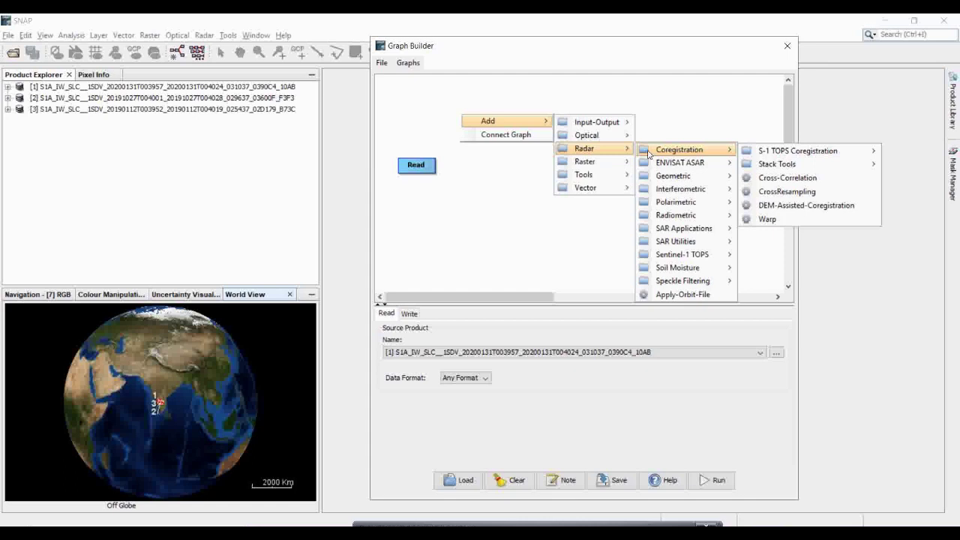
mouse_move(706, 259)
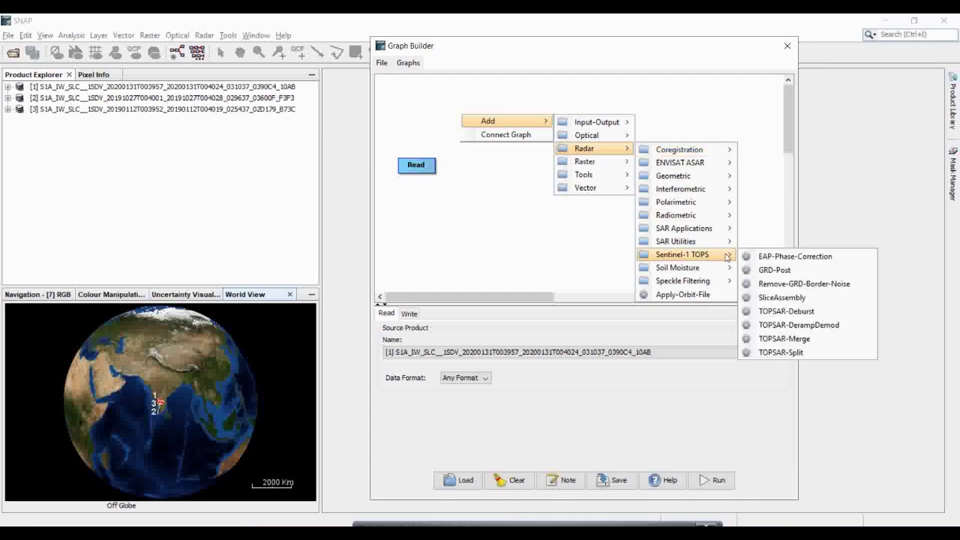
left_click(786, 352)
mouse_move(482, 126)
left_mouse_down()
mouse_move(468, 119)
mouse_move(488, 116)
left_mouse_up()
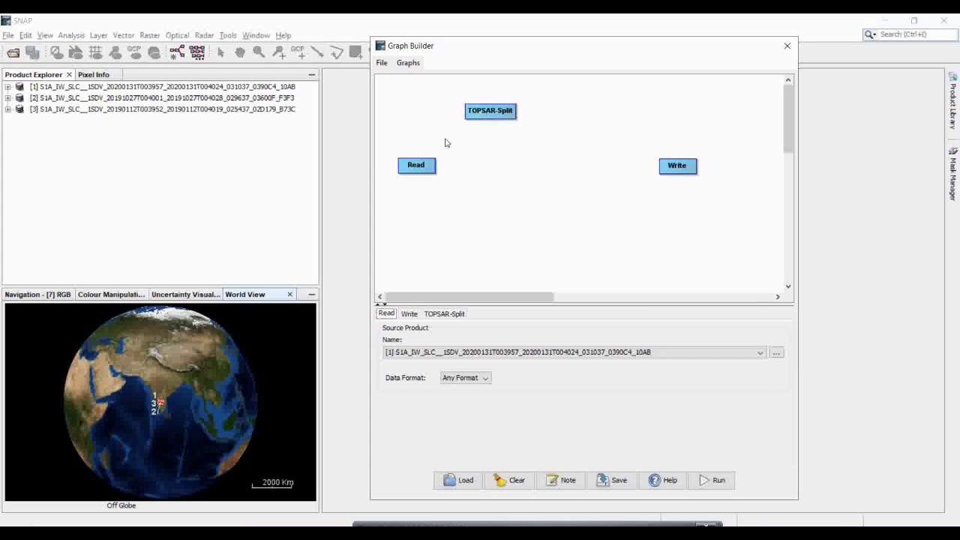
left_click_drag(417, 166, 404, 111)
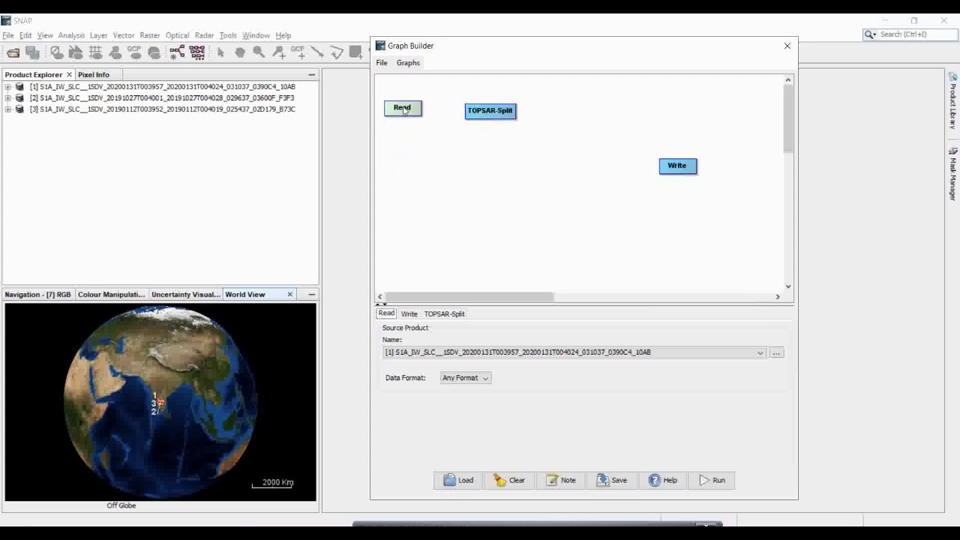
left_click(489, 114)
left_click_drag(495, 116, 464, 113)
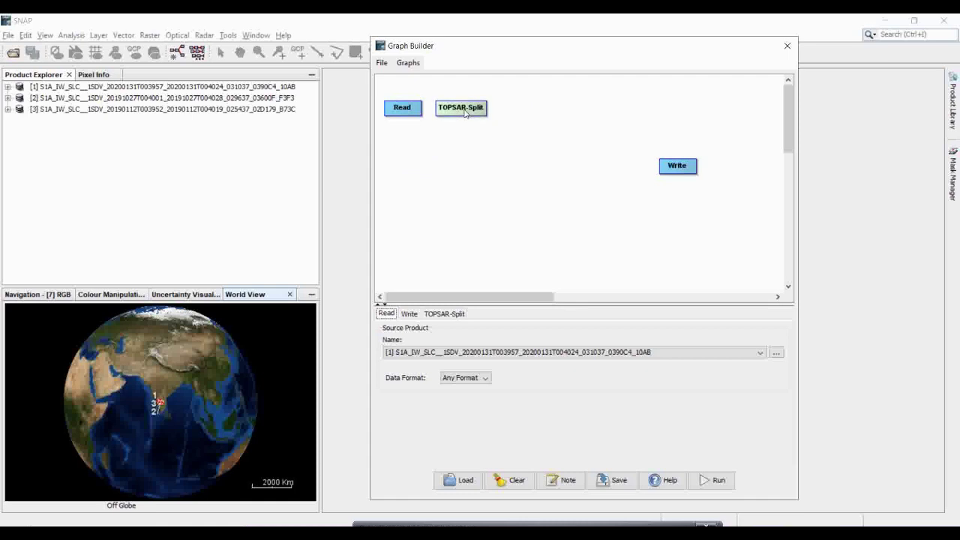
- Add an Apply-Orbit-File operator to the graph and place it in the row directly after TOPSAR-Split
right_click(516, 119)
mouse_move(562, 125)
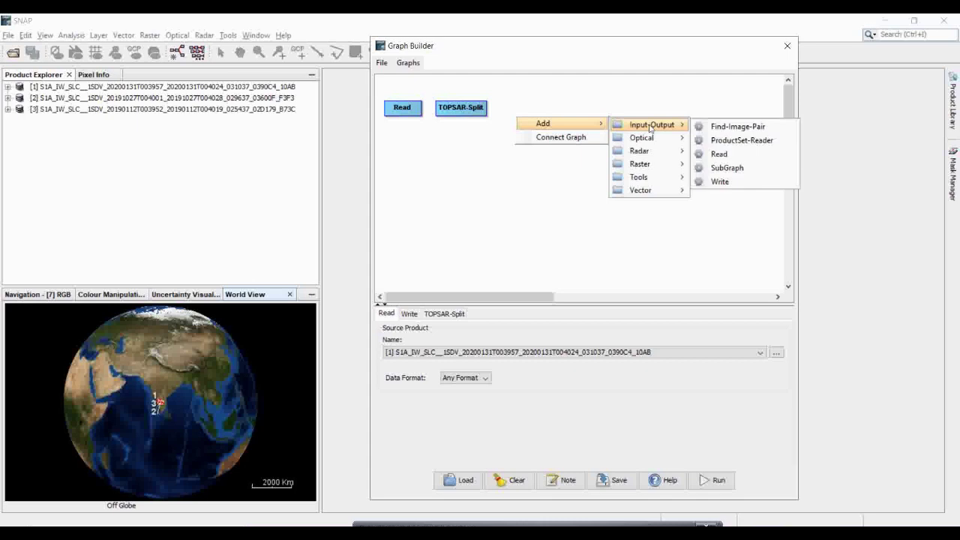
mouse_move(682, 153)
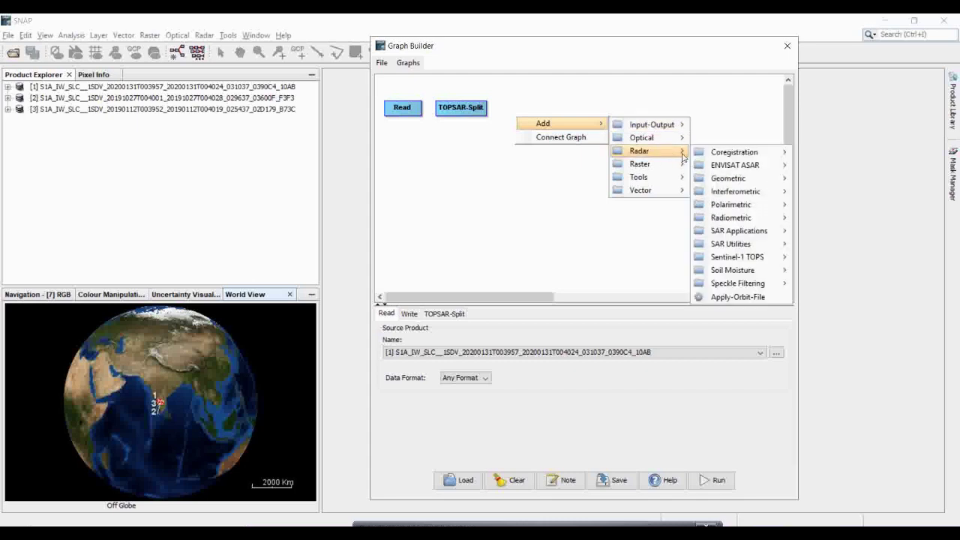
left_click(738, 298)
left_click_drag(536, 126, 519, 109)
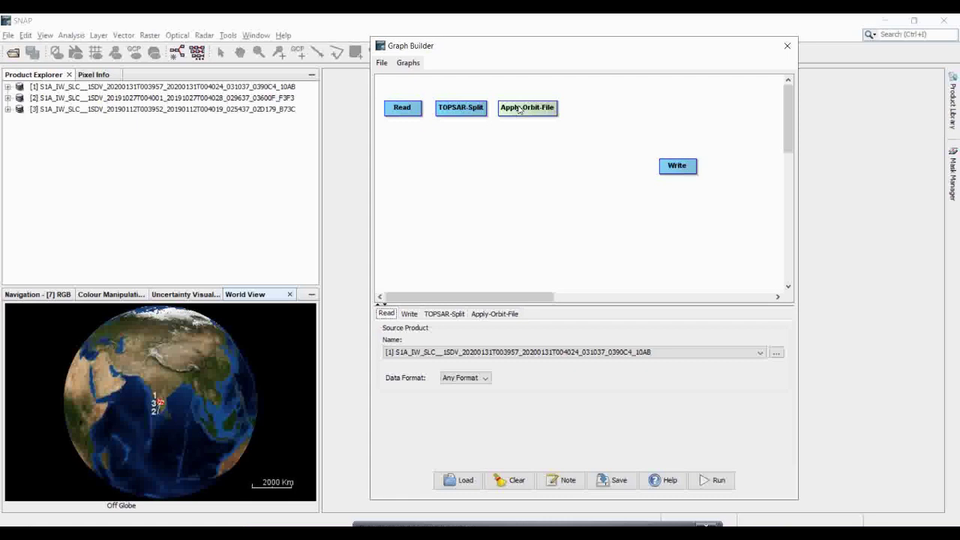
- Add a radiometric Calibration operator to the graph and place it in the row directly after Apply-Orbit-File
right_click(573, 133)
mouse_move(655, 138)
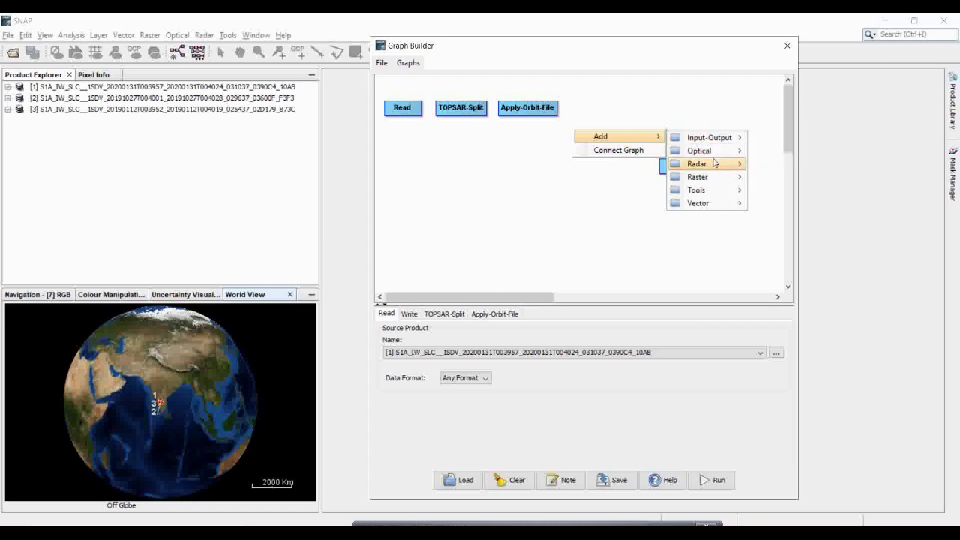
mouse_move(738, 166)
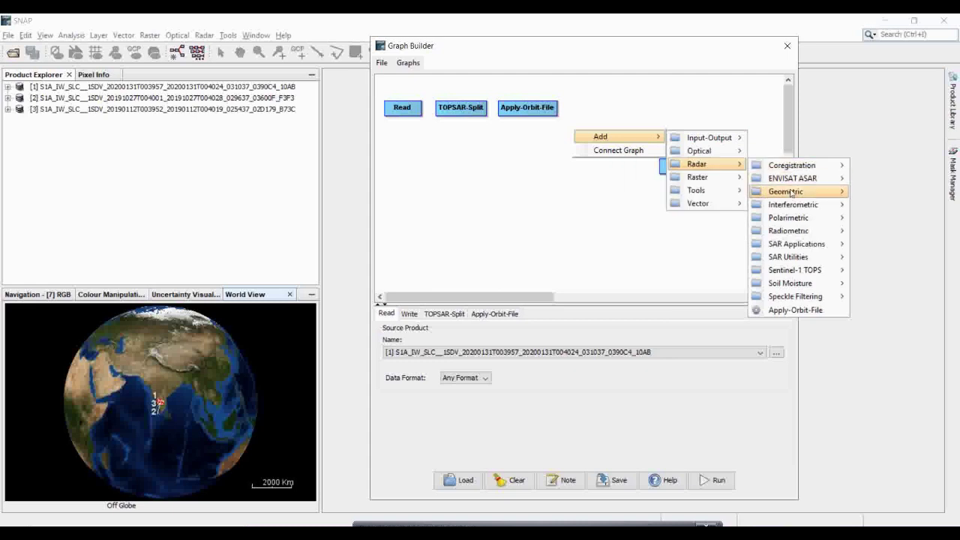
mouse_move(780, 193)
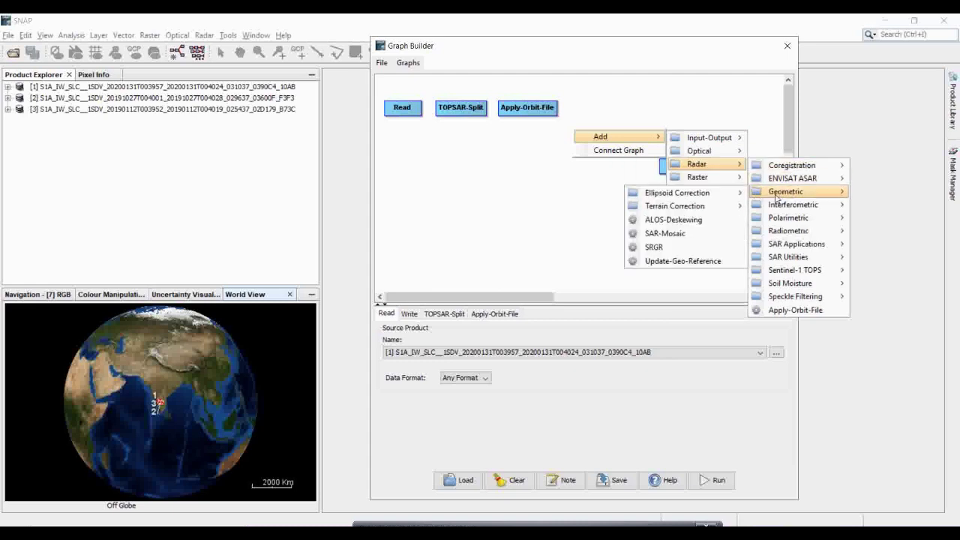
mouse_move(812, 231)
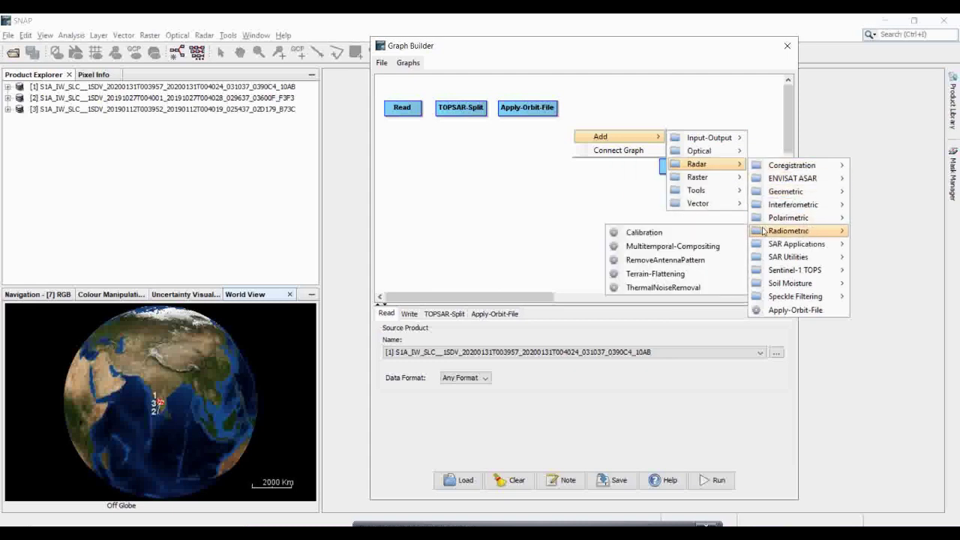
left_click(655, 232)
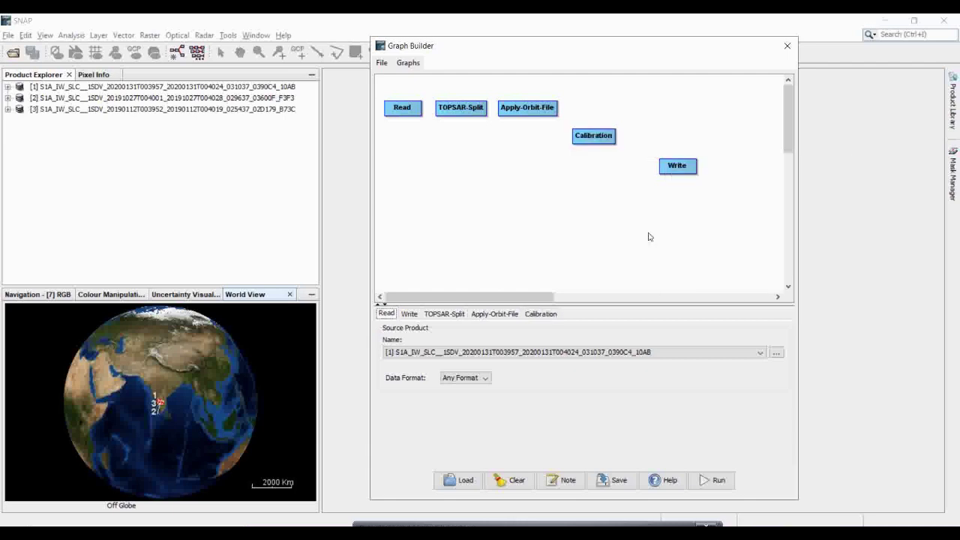
left_click_drag(592, 141, 588, 115)
- Add a TOPSAR-Deburst operator to the graph and place it in the row directly after Calibration
right_click(636, 116)
mouse_move(701, 125)
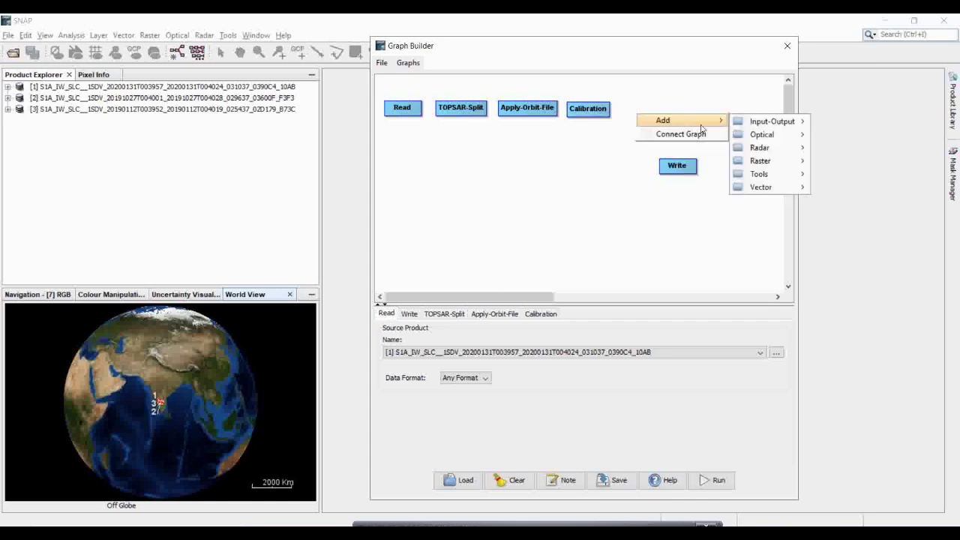
mouse_move(788, 149)
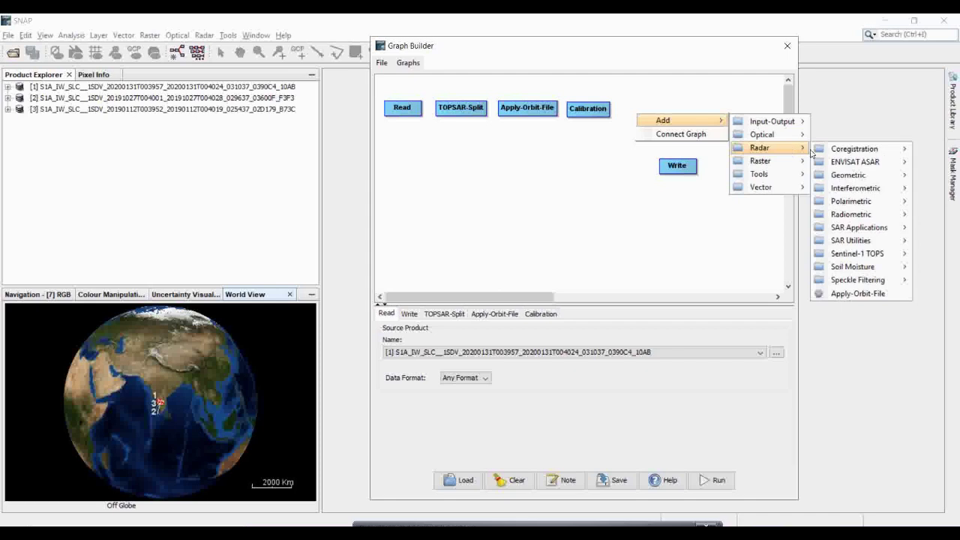
mouse_move(862, 253)
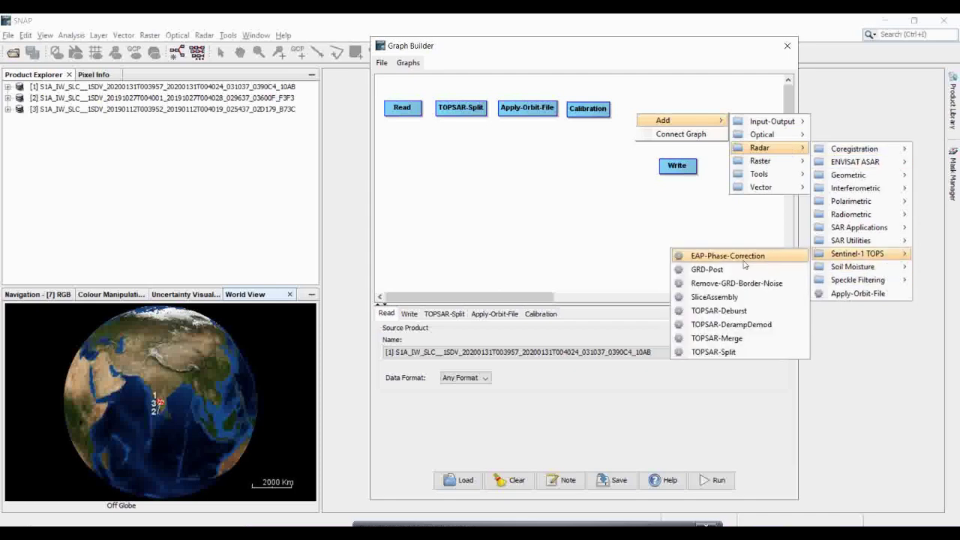
left_click(719, 311)
left_click_drag(666, 123, 655, 113)
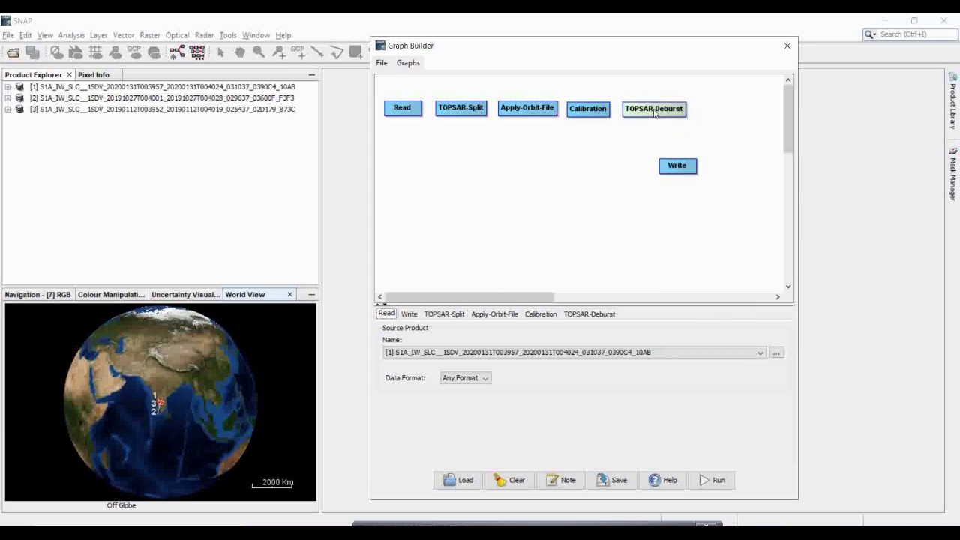
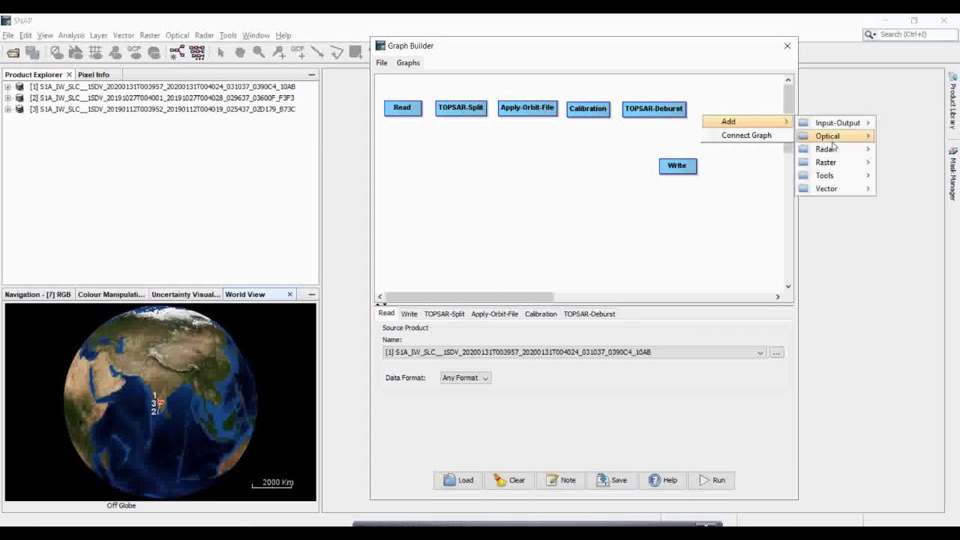
- Add a Multilook operator to the graph and place it in the row directly after TOPSAR-Deburst
mouse_move(825, 150)
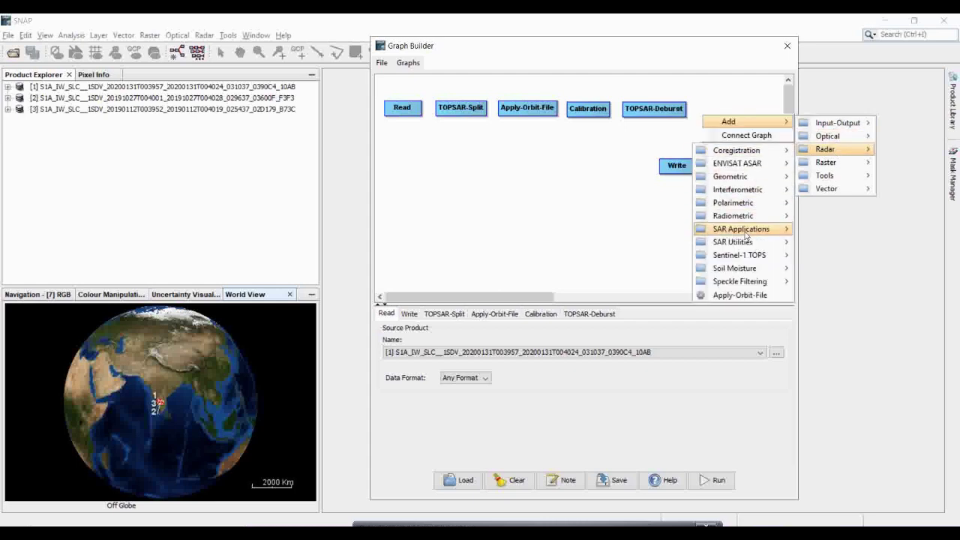
mouse_move(744, 244)
left_click(828, 257)
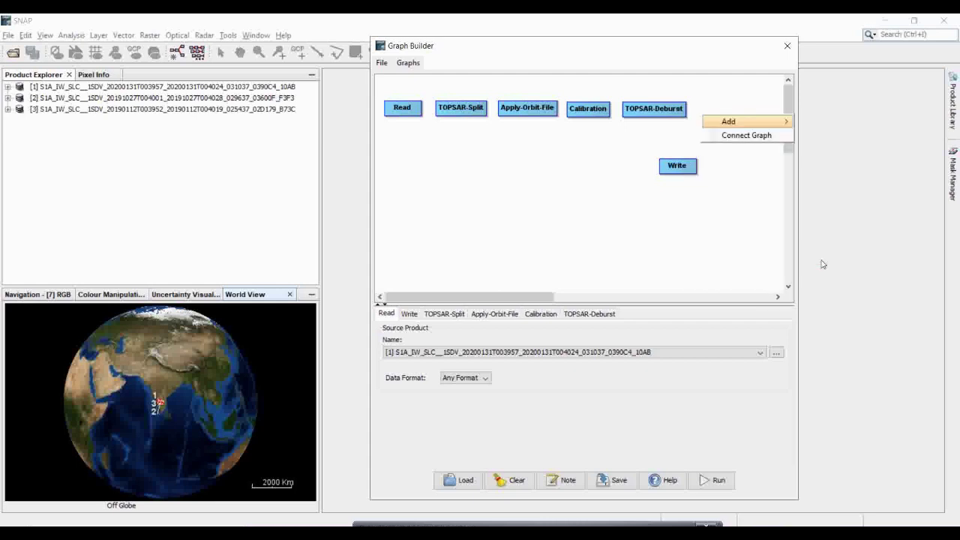
left_click_drag(718, 127, 712, 116)
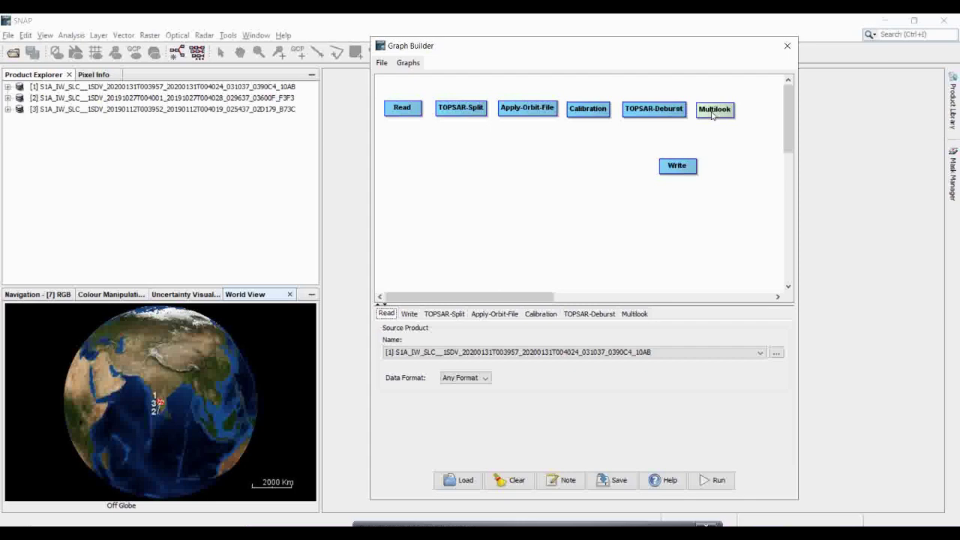
- Add a Terrain-Correction operator to the graph, place it directly below Multilook, and move Write further down beneath it
right_click(714, 136)
mouse_move(751, 150)
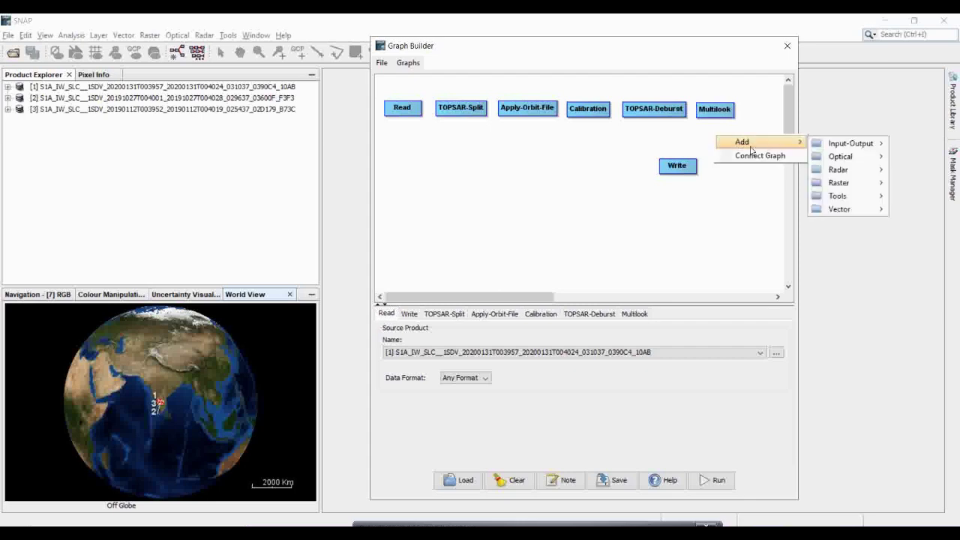
mouse_move(838, 172)
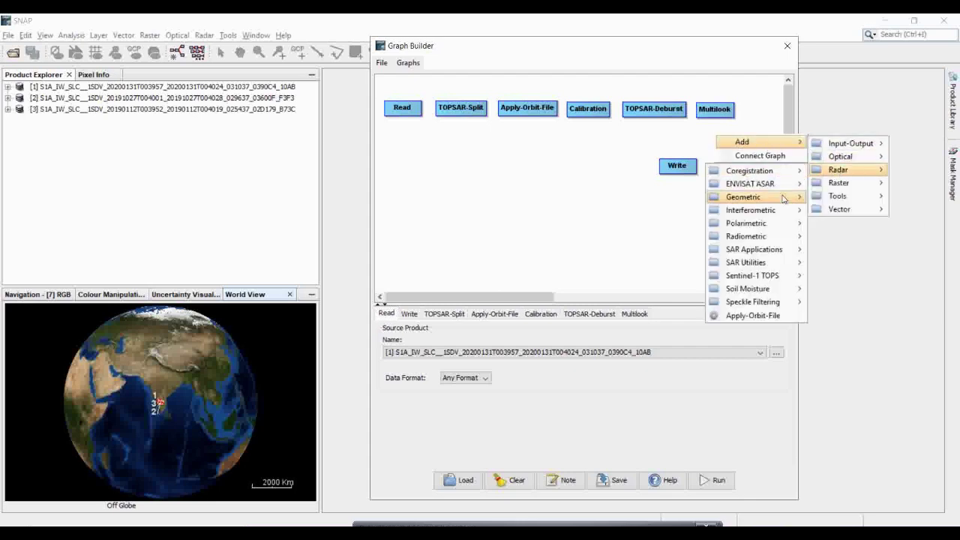
mouse_move(783, 199)
mouse_move(838, 214)
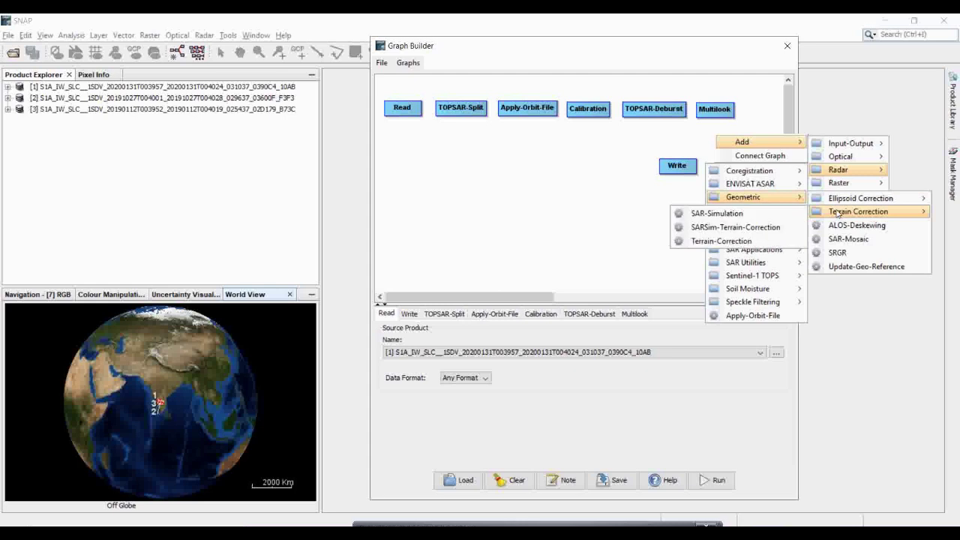
left_click(731, 244)
left_click_drag(742, 142, 714, 144)
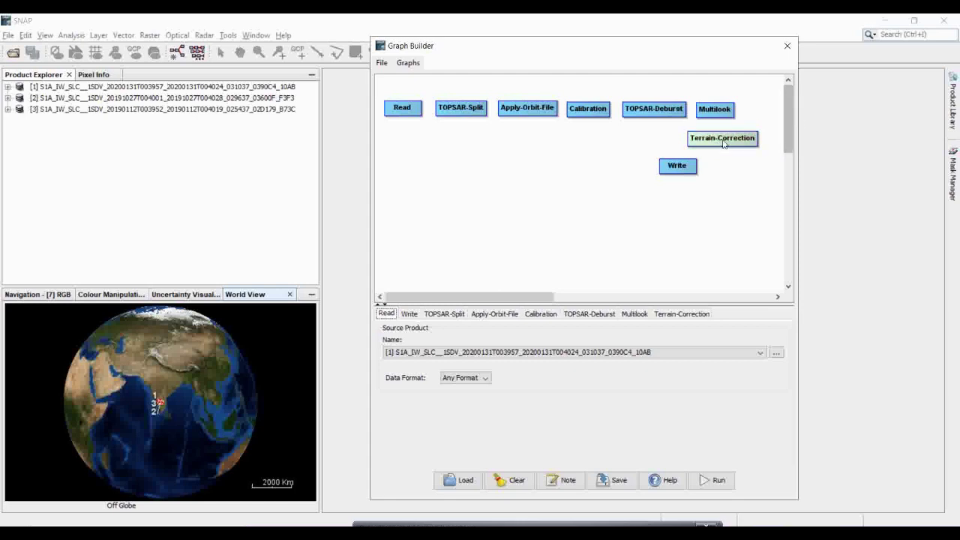
left_click_drag(723, 144, 722, 145)
left_click_drag(681, 171, 704, 189)
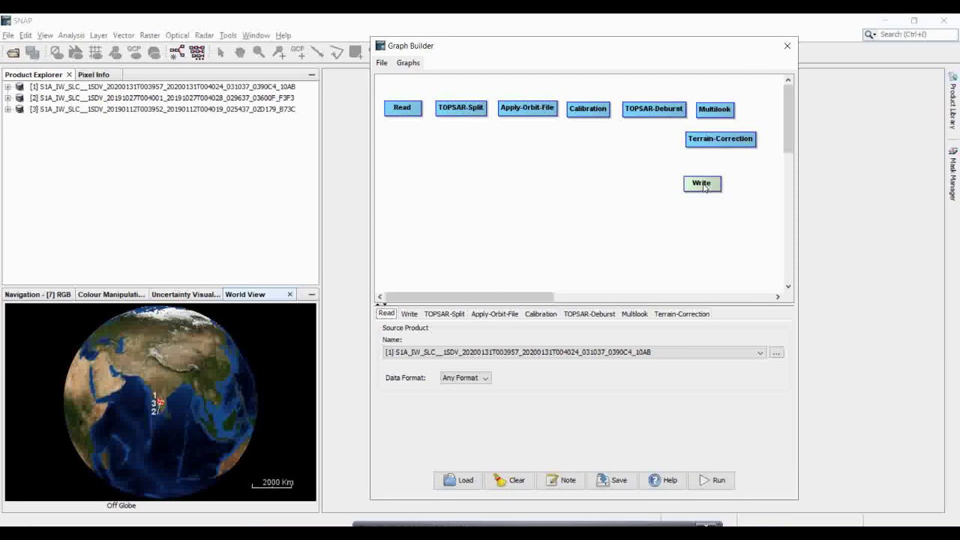
right_click(706, 160)
mouse_move(742, 165)
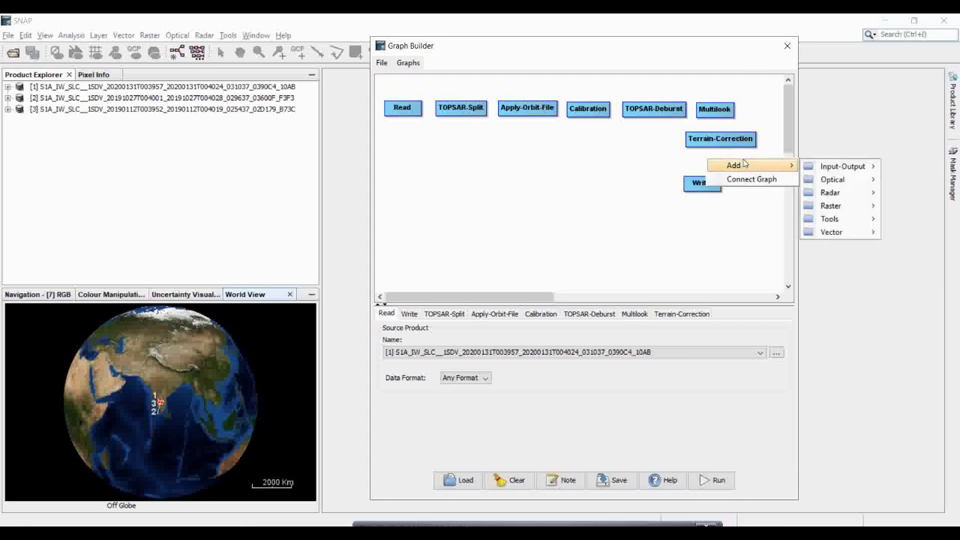
mouse_move(843, 199)
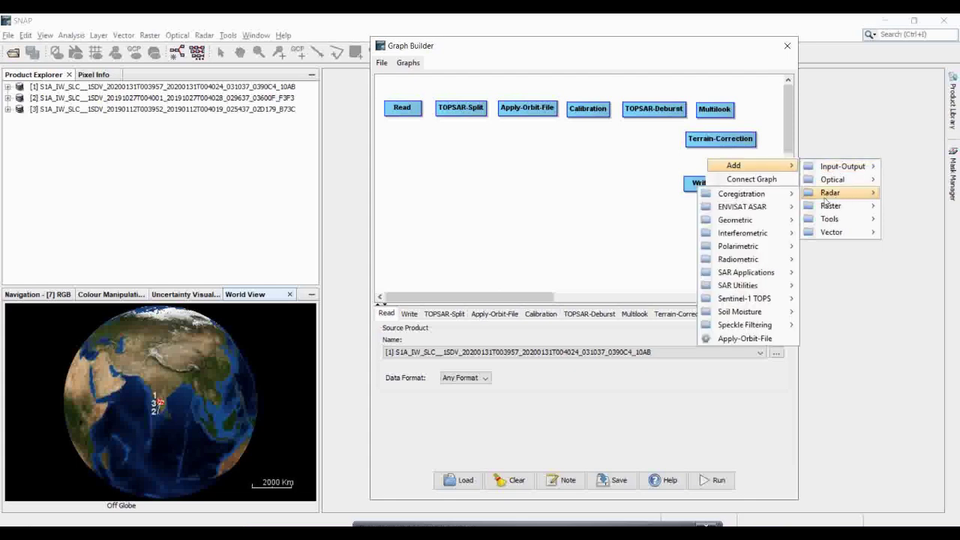
mouse_move(755, 329)
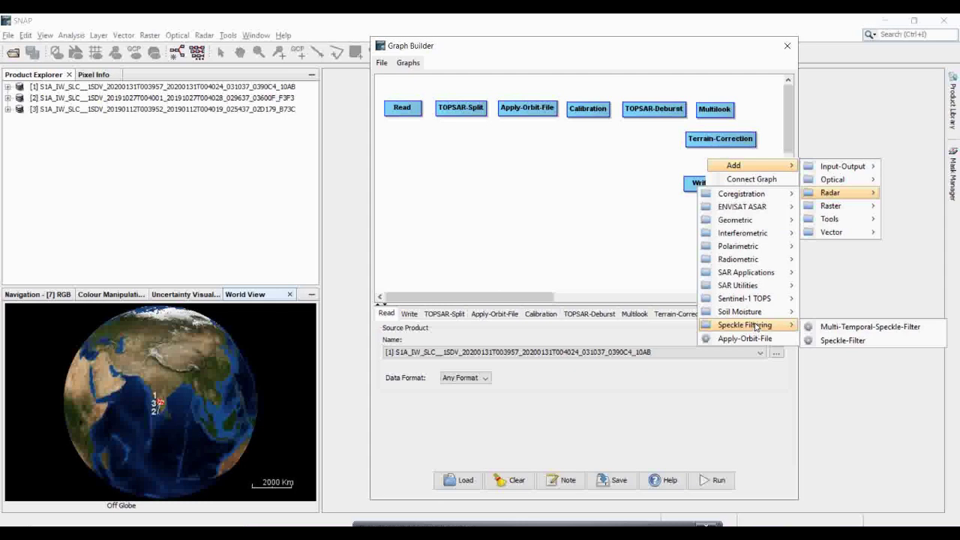
left_click(581, 174)
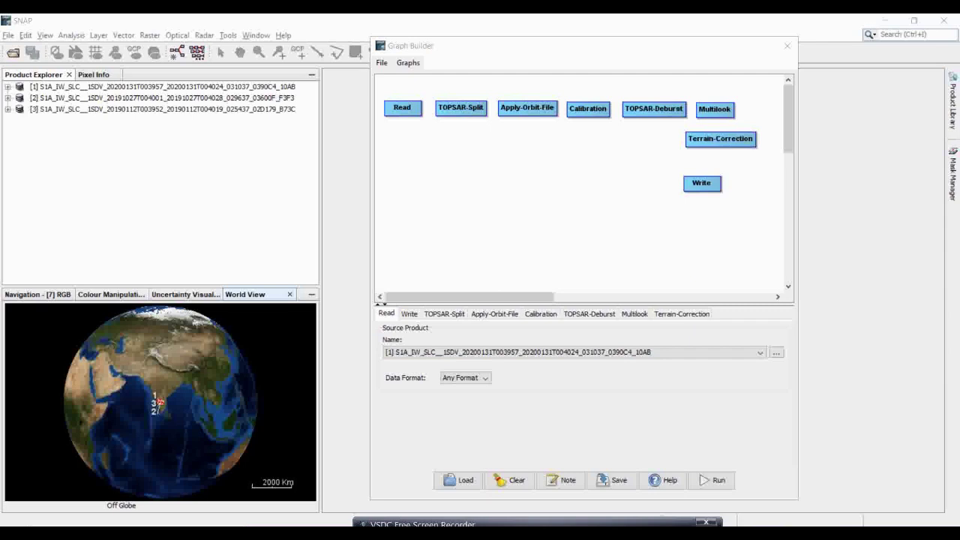
- Add a LinearToFromdB data conversion operator directly below Terrain-Correction and shift Write down to make room for it
right_click(693, 164)
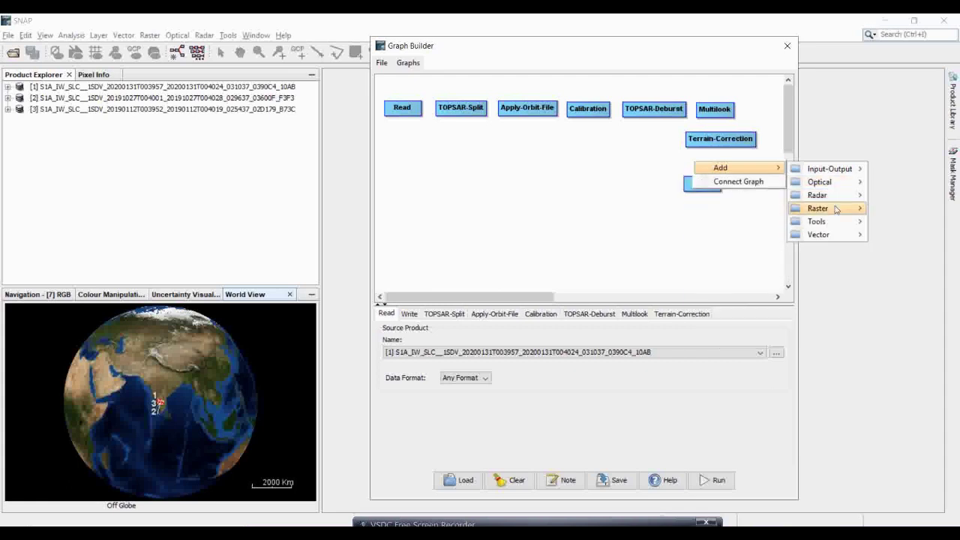
mouse_move(774, 228)
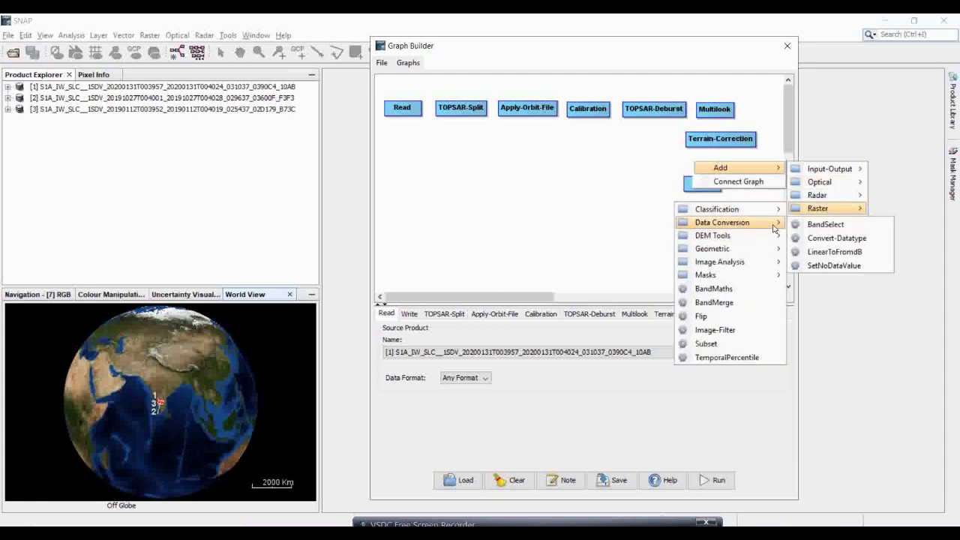
left_click(819, 258)
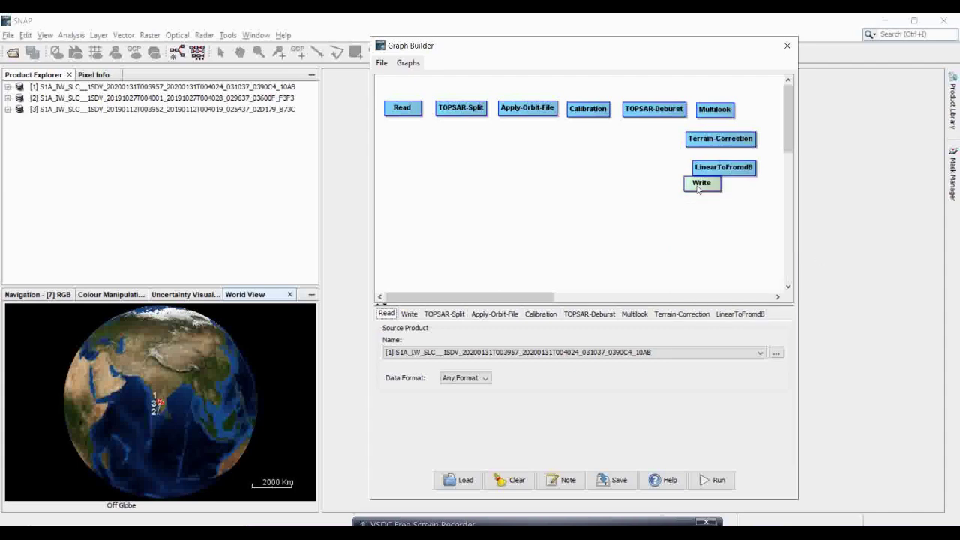
left_click_drag(698, 187, 697, 215)
left_click_drag(721, 174, 714, 177)
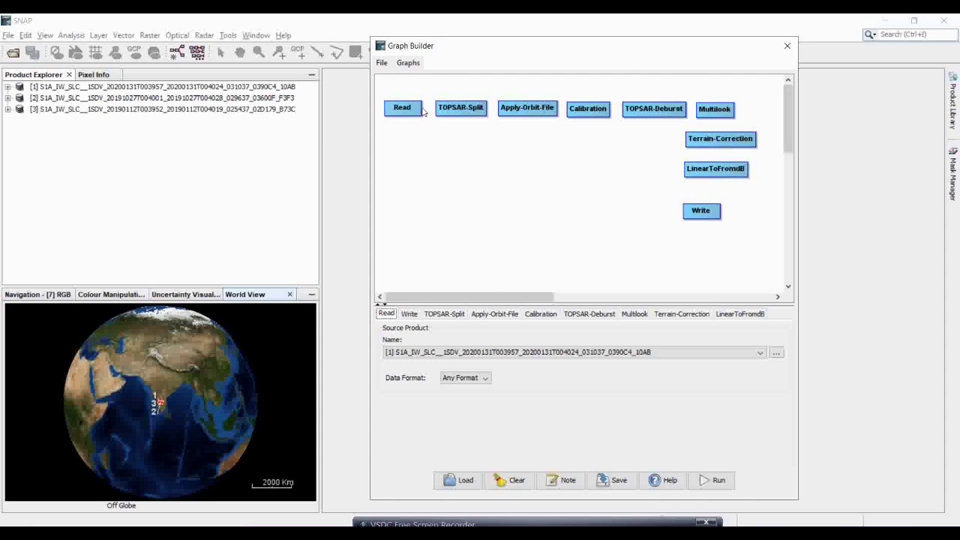
- Connect the operators in sequence from Read through TOPSAR-Split, Apply-Orbit-File, Calibration, TOPSAR-Deburst, Multilook, Terrain-Correction and LinearToFromdB to Write
left_click_drag(420, 110, 443, 111)
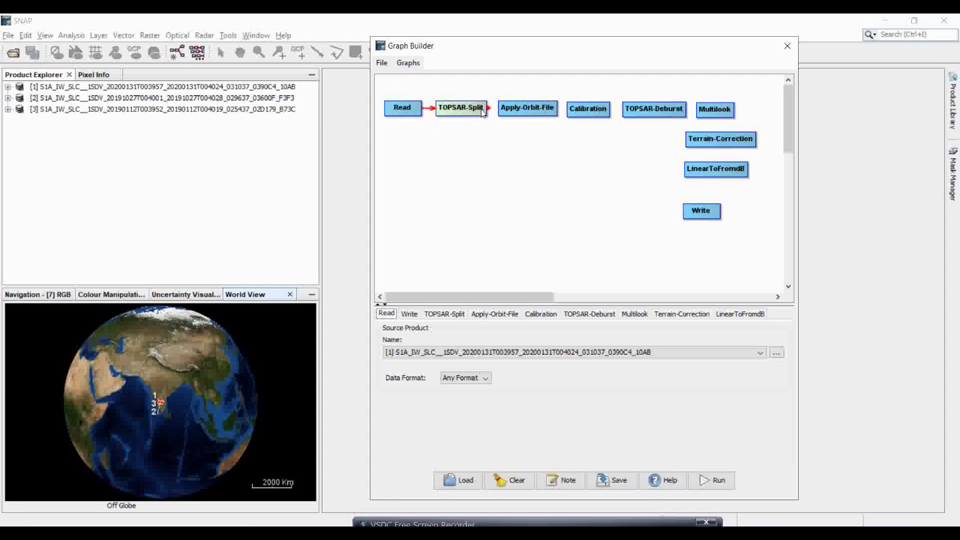
left_click_drag(486, 110, 624, 112)
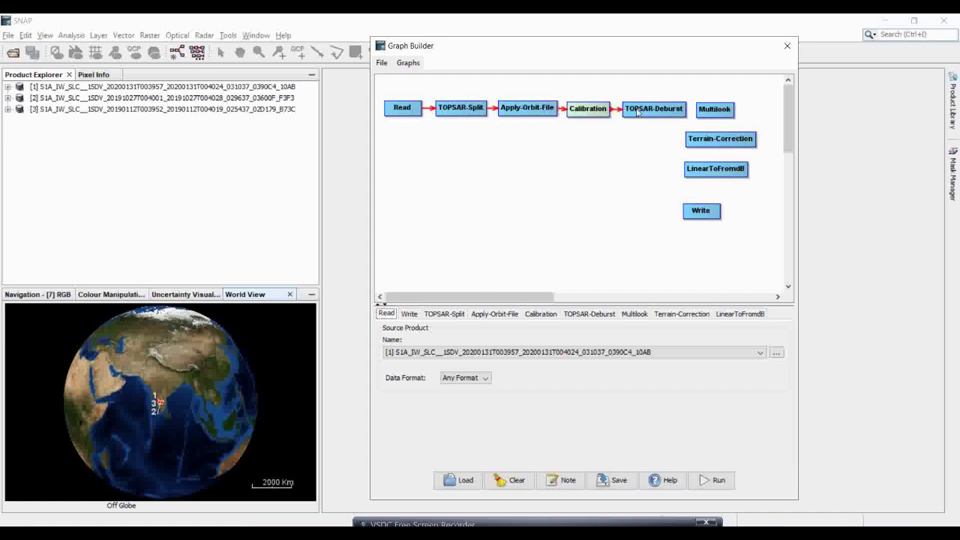
left_click_drag(684, 111, 703, 210)
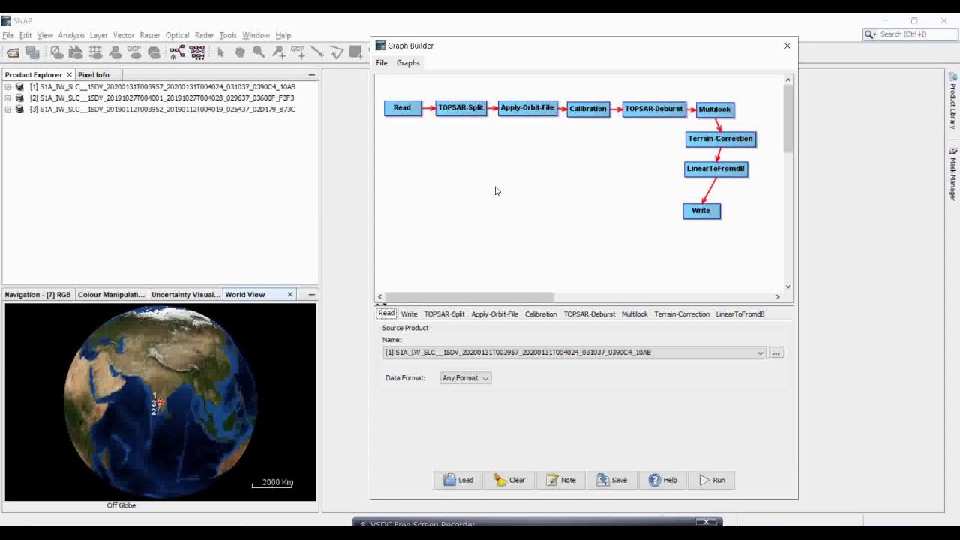
- Review the Write operator's target product settings and the TOPSAR-Split parameters, ending on the Read source product
left_click(411, 318)
left_click(428, 318)
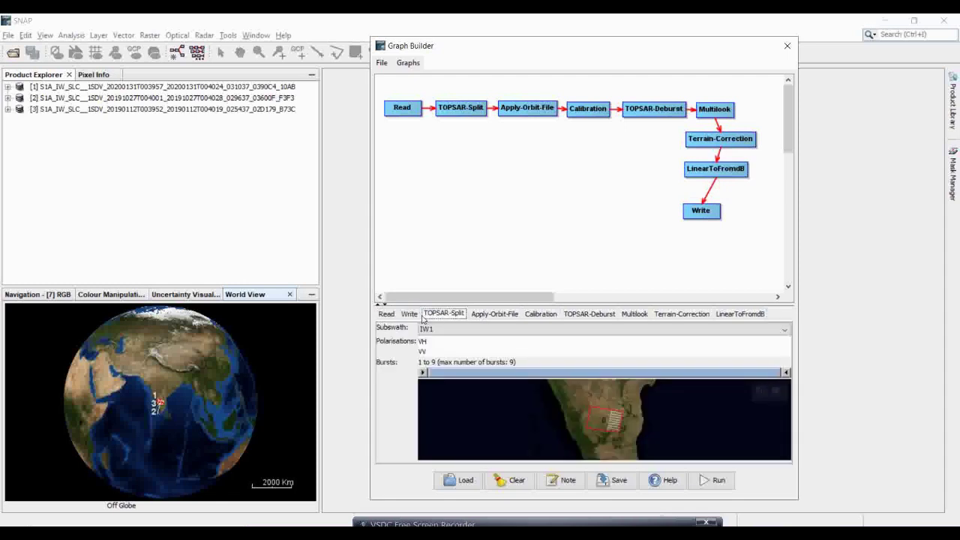
left_click(411, 318)
left_click(428, 316)
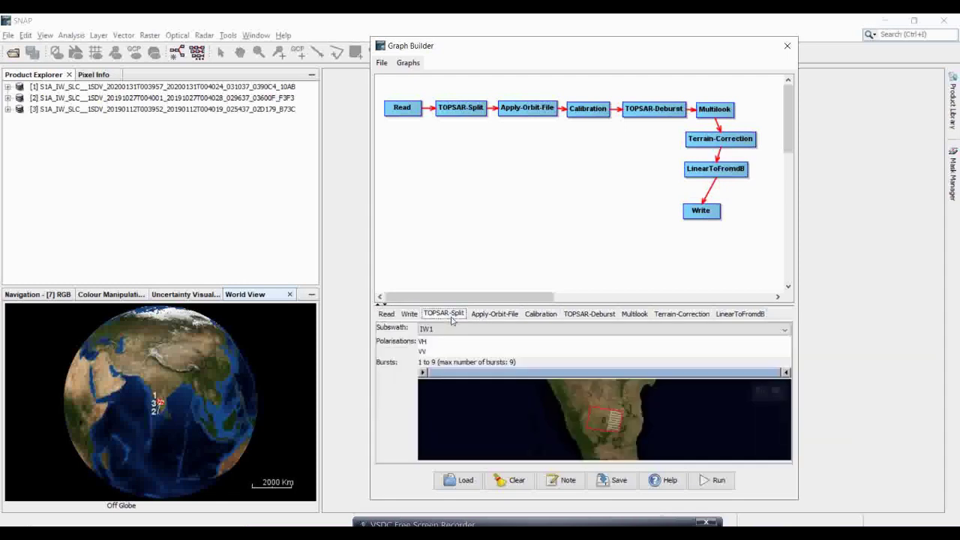
left_click(403, 318)
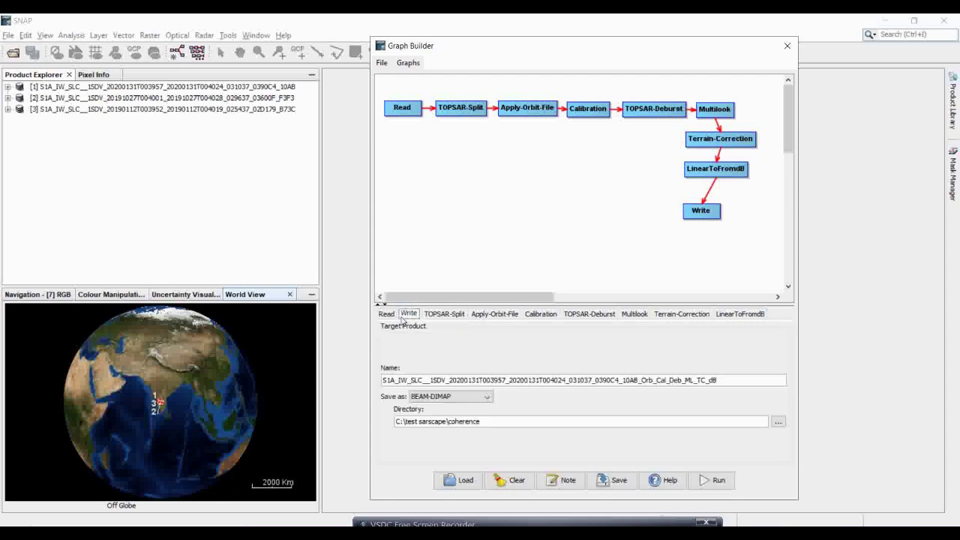
left_click(446, 318)
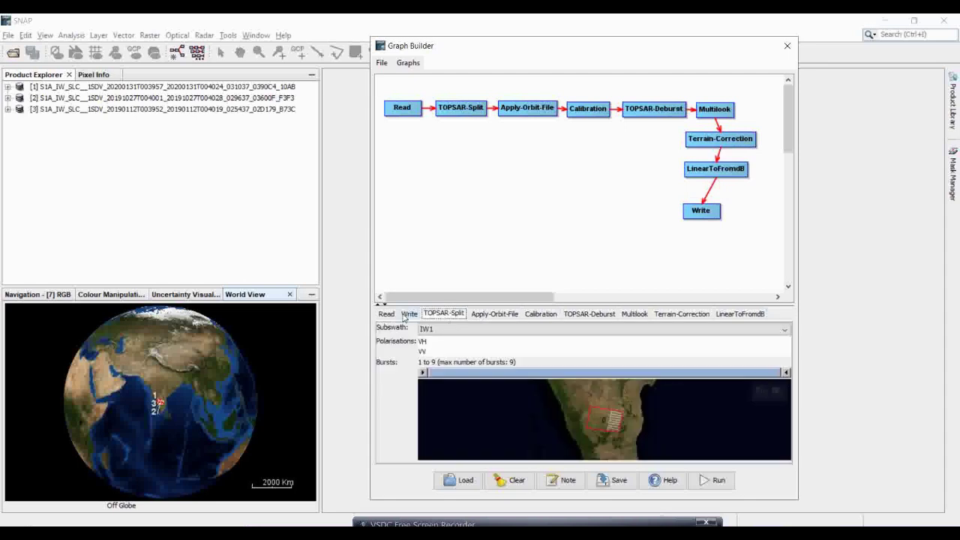
left_click(407, 316)
left_click(391, 316)
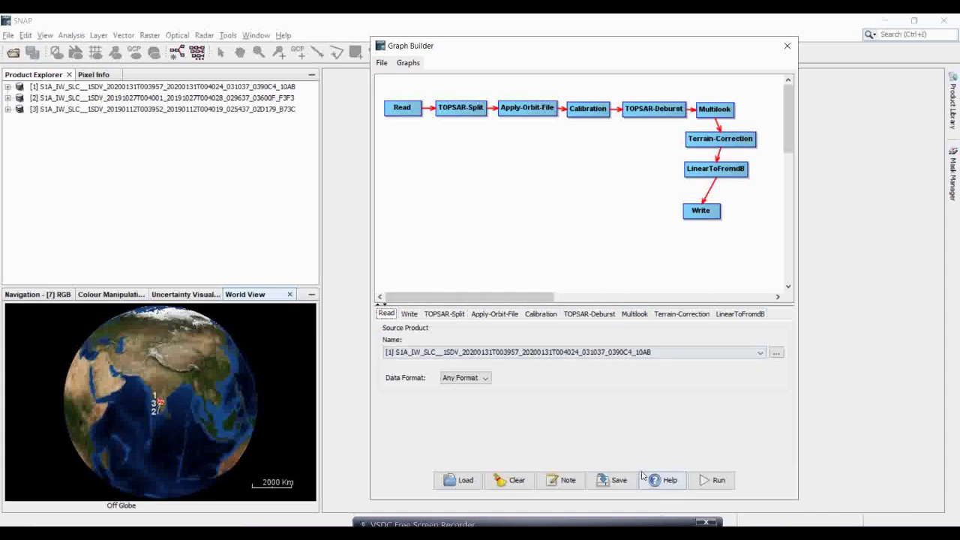
- Save the graph as agriculture.xml in the test drone folder and close the Graph Builder
left_click(602, 482)
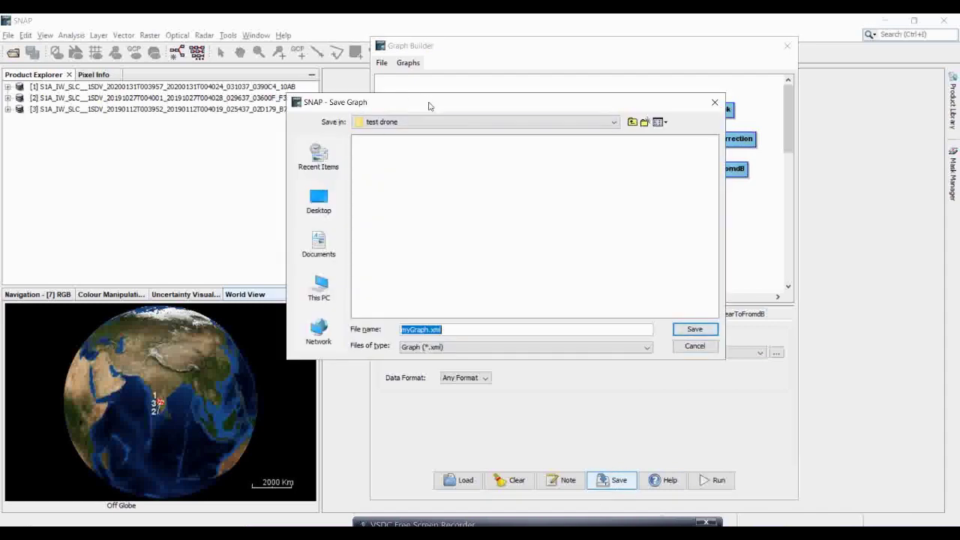
left_click_drag(430, 106, 393, 109)
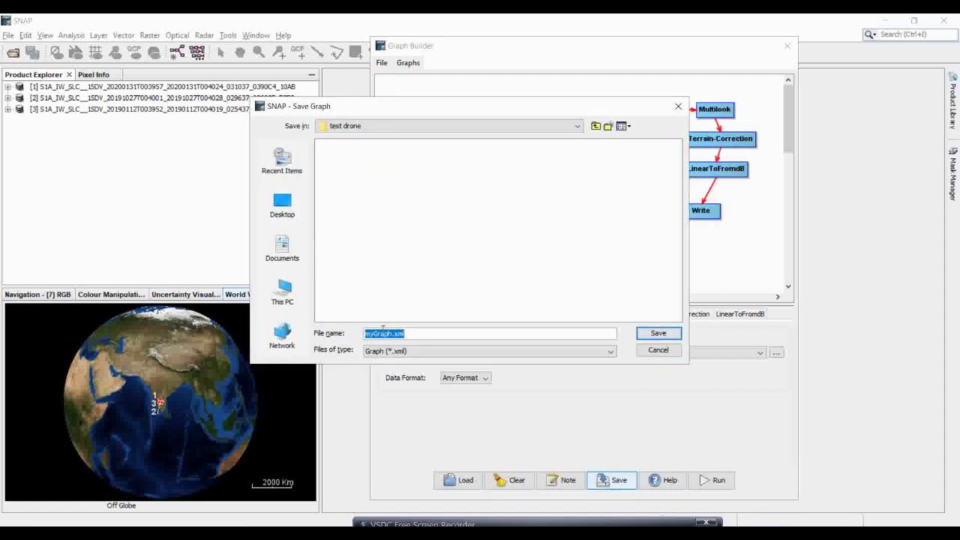
left_click_drag(392, 334, 339, 337)
type("agriculture")
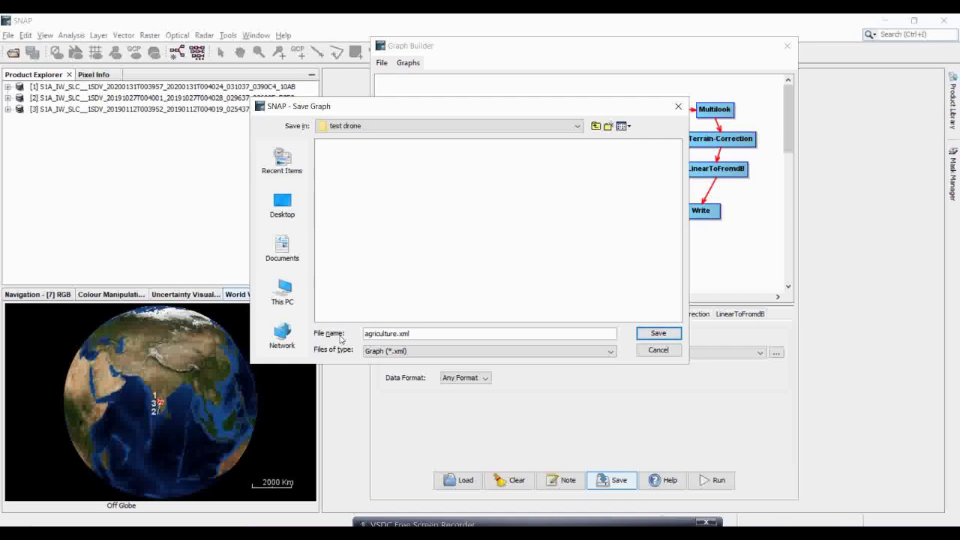
left_click(655, 334)
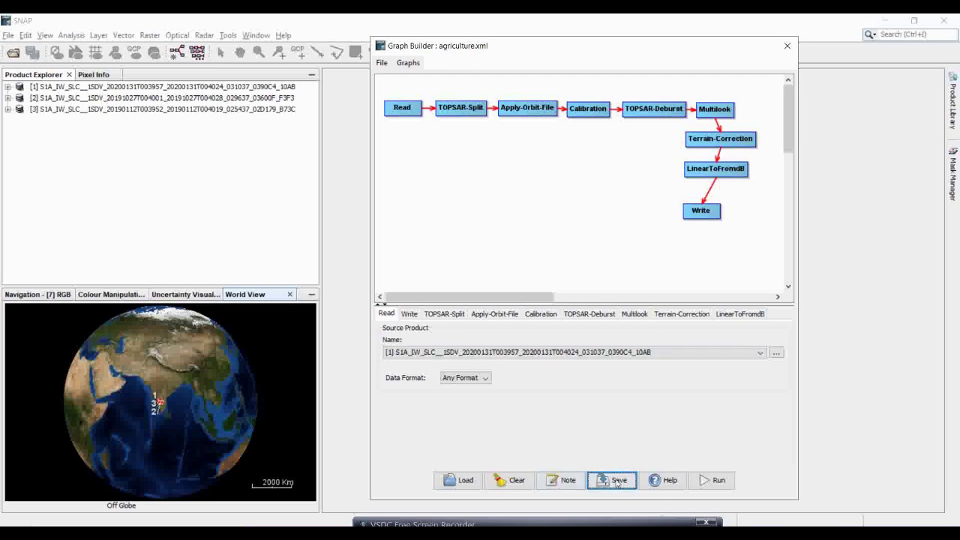
left_click(786, 46)
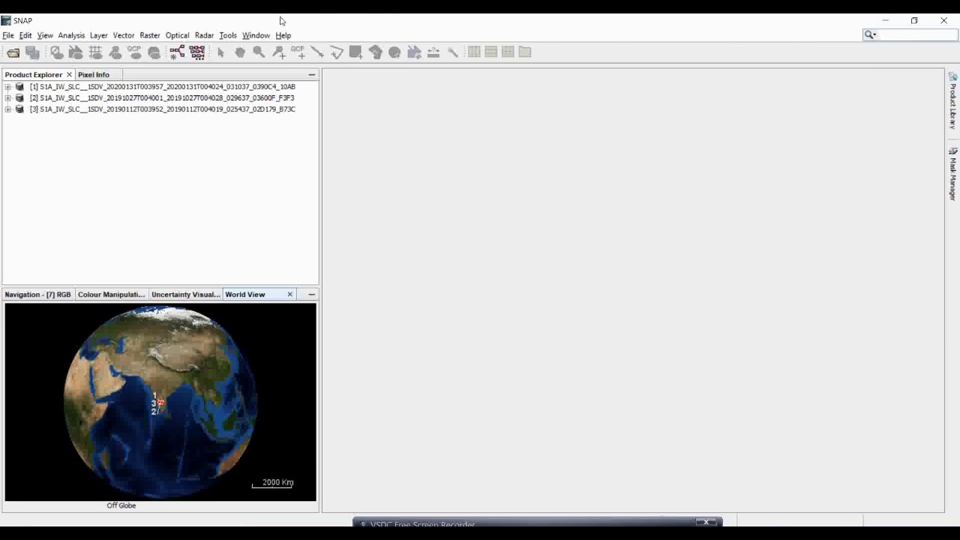
- Open Batch Processing and add all opened Sentinel-1 SLC products to its input list
left_click(225, 37)
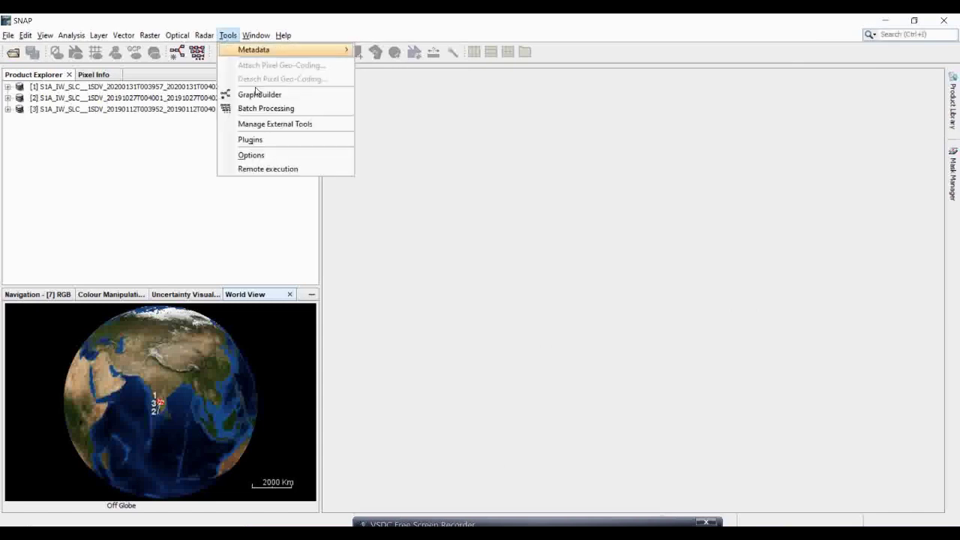
left_click(255, 111)
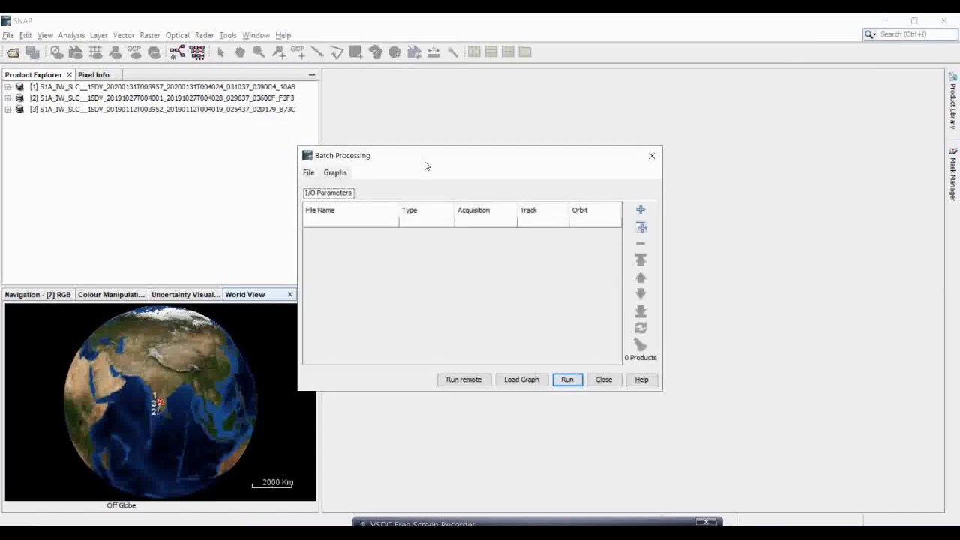
left_click_drag(424, 165, 544, 144)
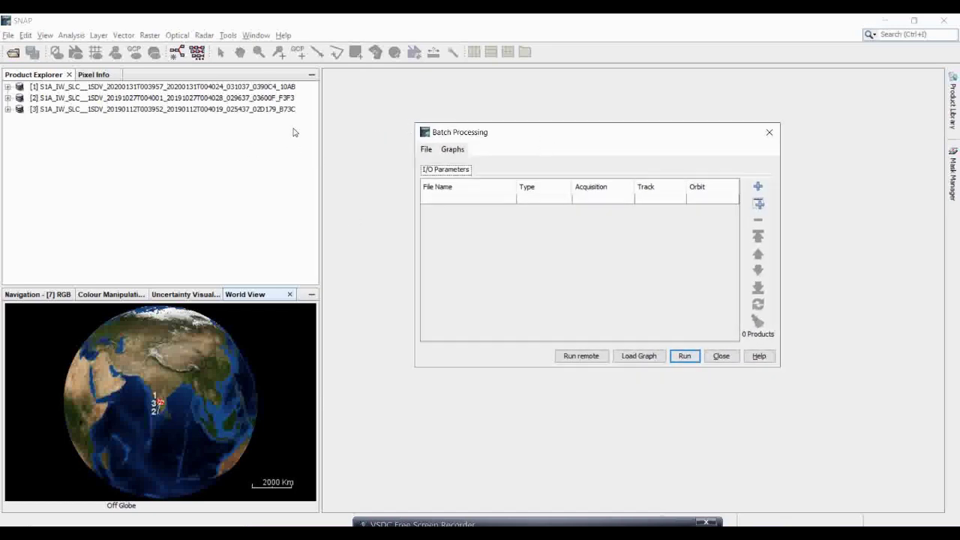
left_click(759, 205)
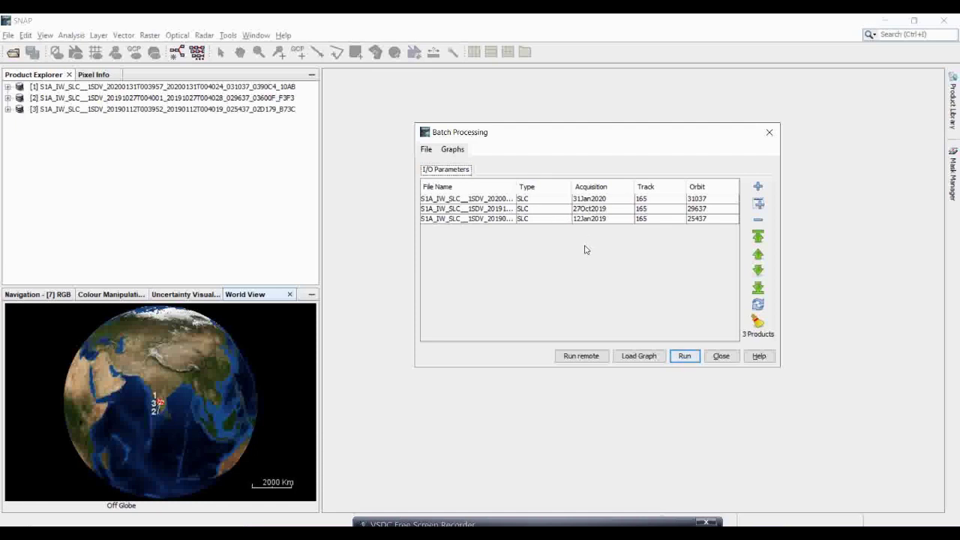
- Load the agriculture.xml graph from the test drone folder into Batch Processing
left_click(642, 359)
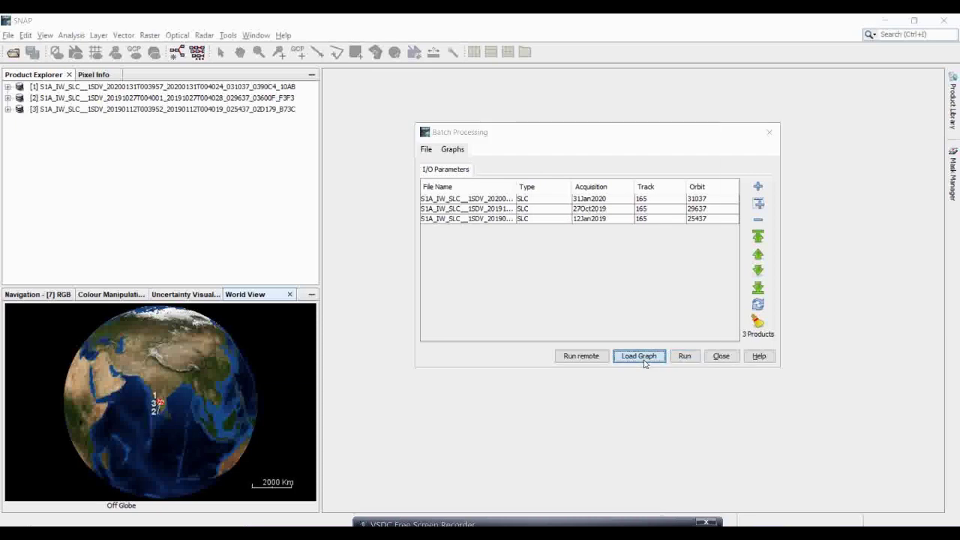
left_click(244, 162)
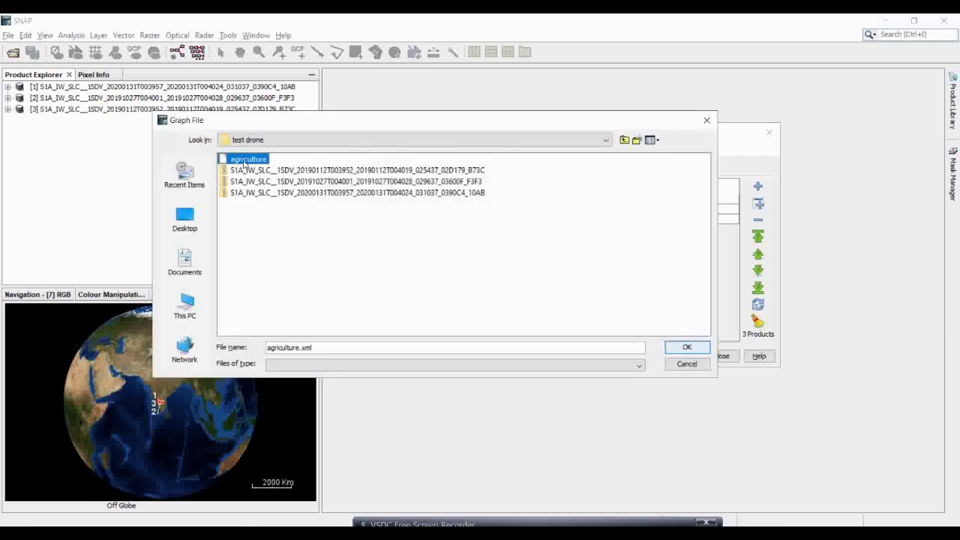
left_click(697, 348)
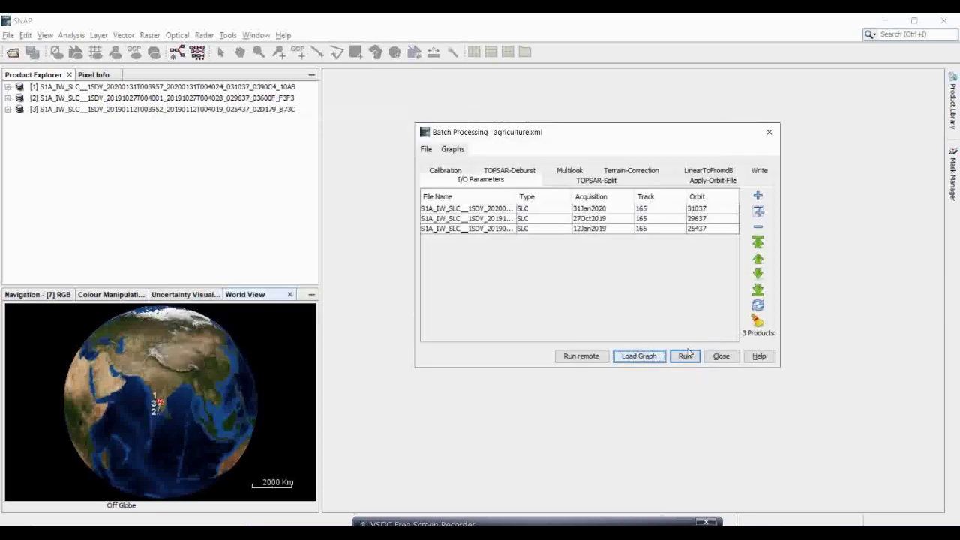
- Set the TOPSAR-Split operator to subswath IW3 and limit its bursts to 4 to 8
left_click(452, 171)
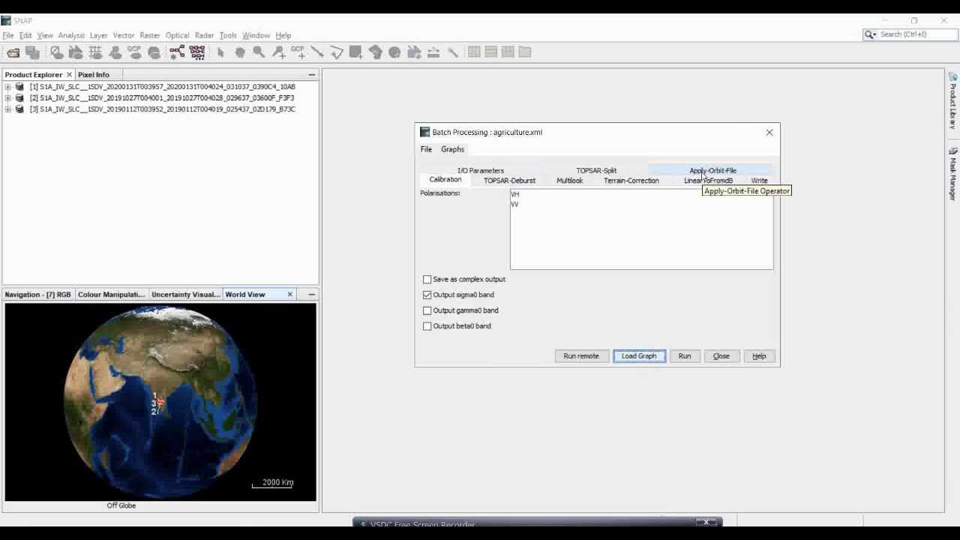
left_click(589, 172)
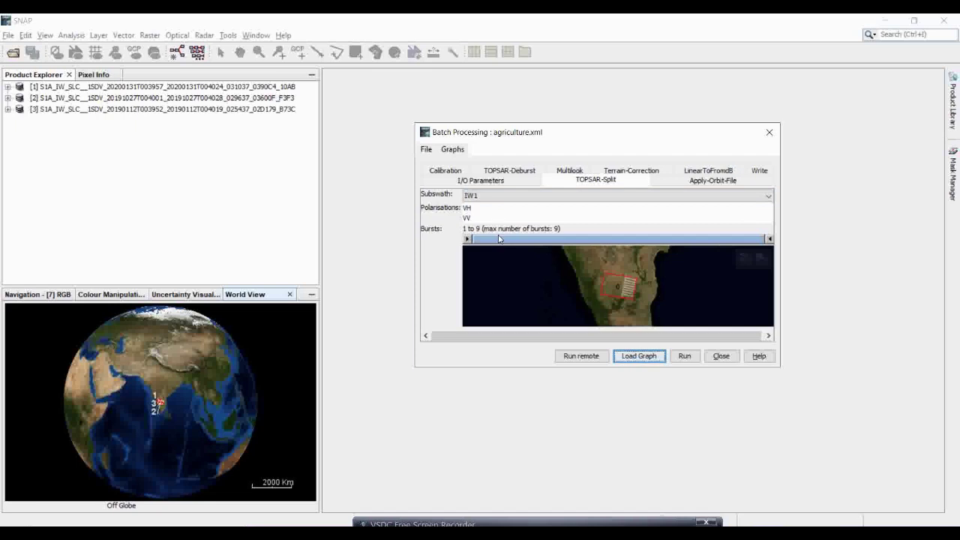
left_click(503, 195)
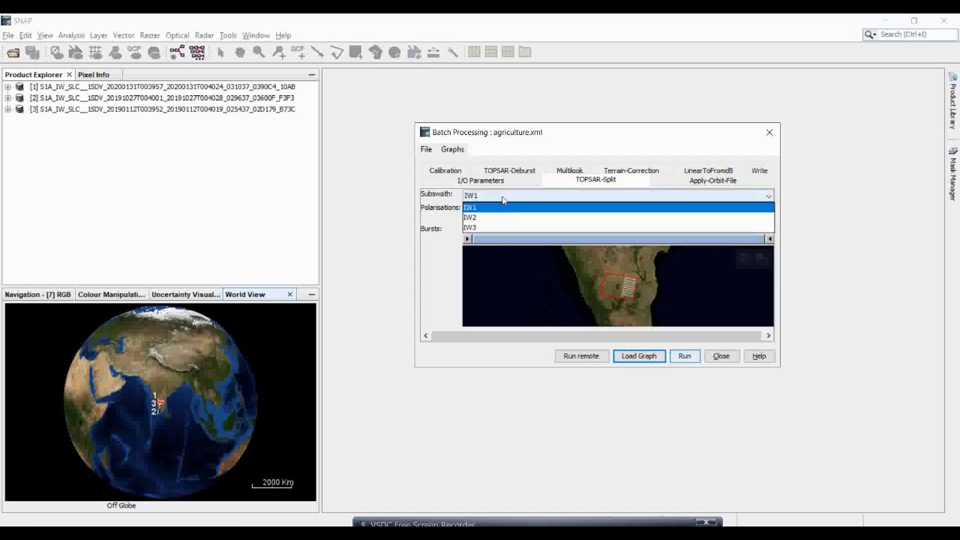
left_click(481, 217)
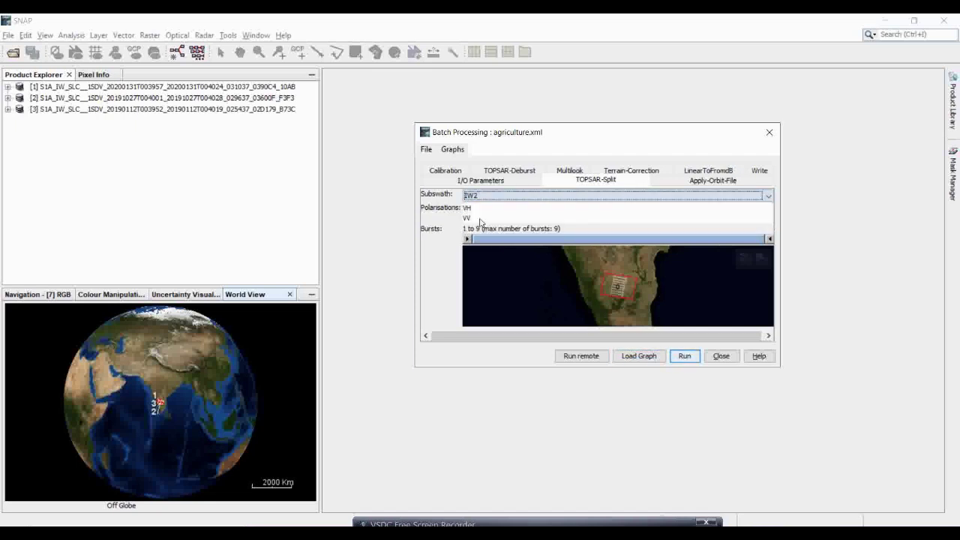
left_click(488, 197)
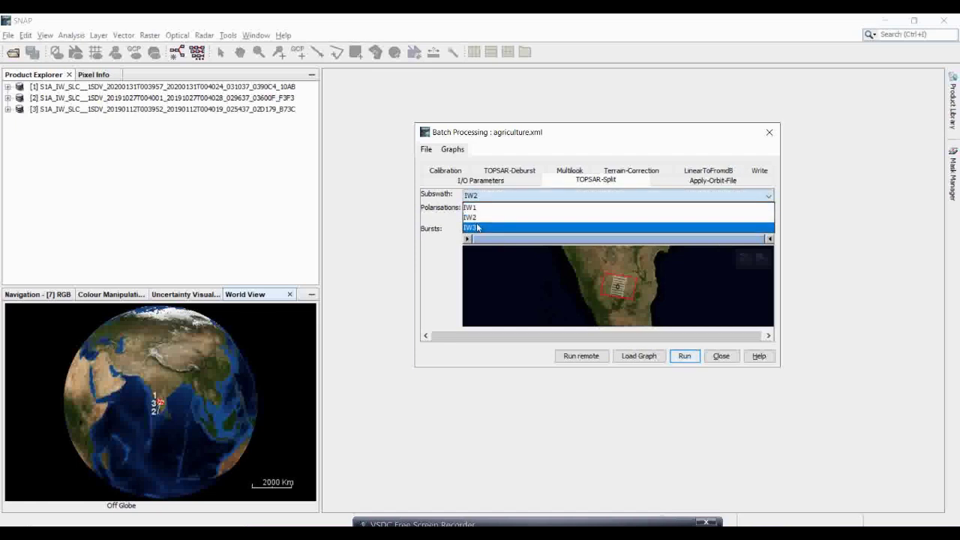
left_click(491, 227)
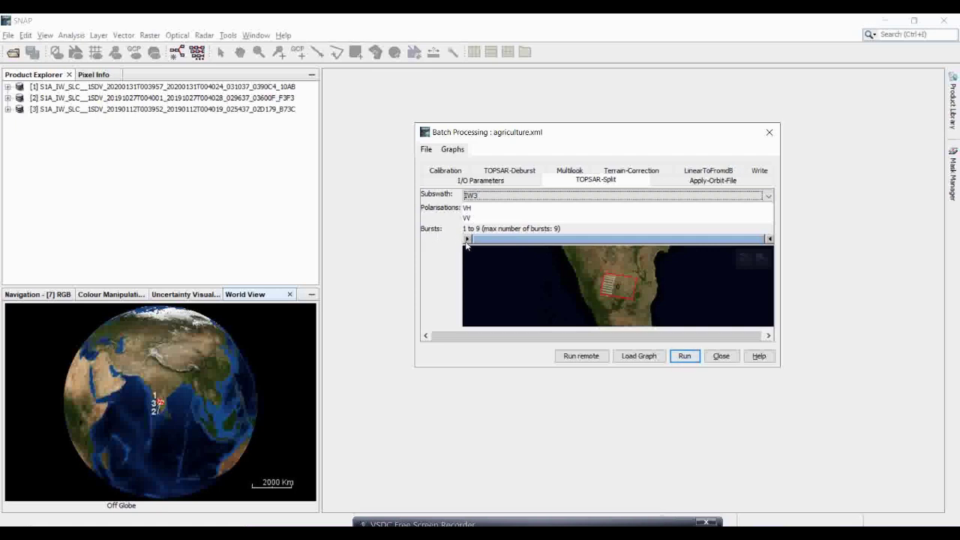
left_click_drag(466, 245, 559, 250)
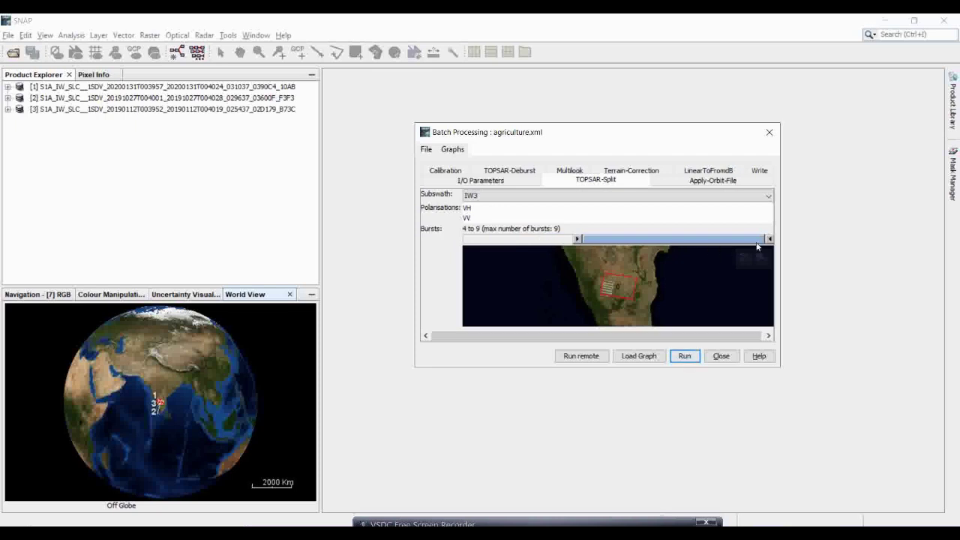
left_click_drag(770, 240, 726, 244)
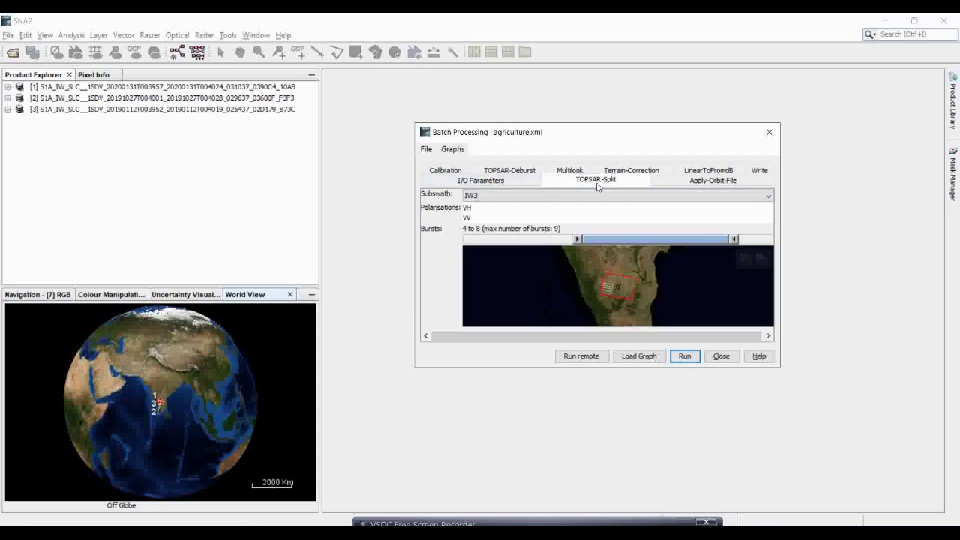
- Set the Apply-Orbit-File operator not to fail if a new orbit file is not found
left_click(688, 185)
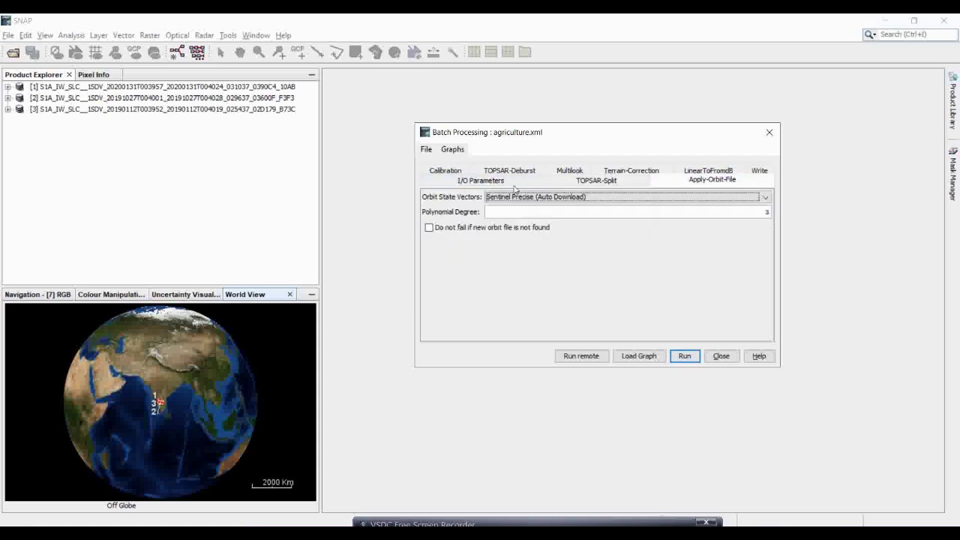
left_click(499, 173)
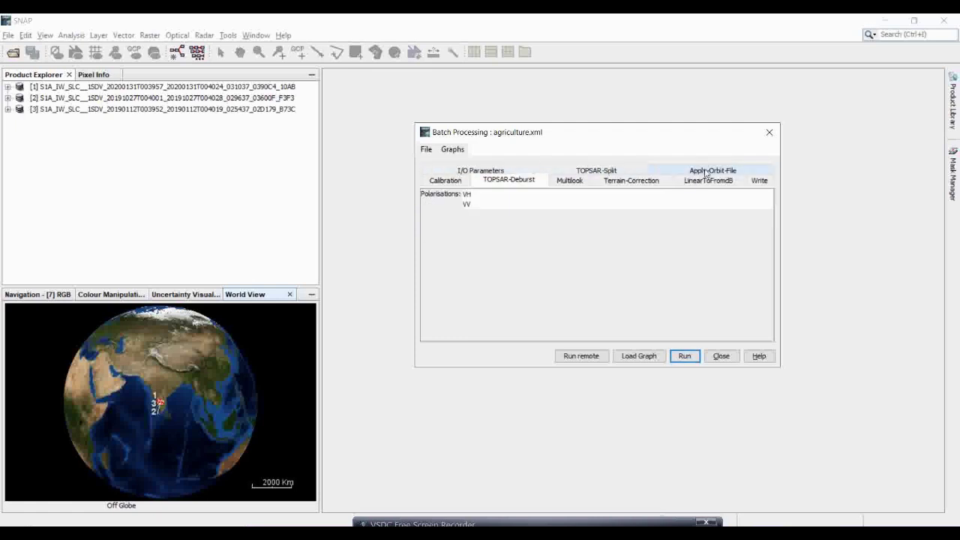
left_click(704, 173)
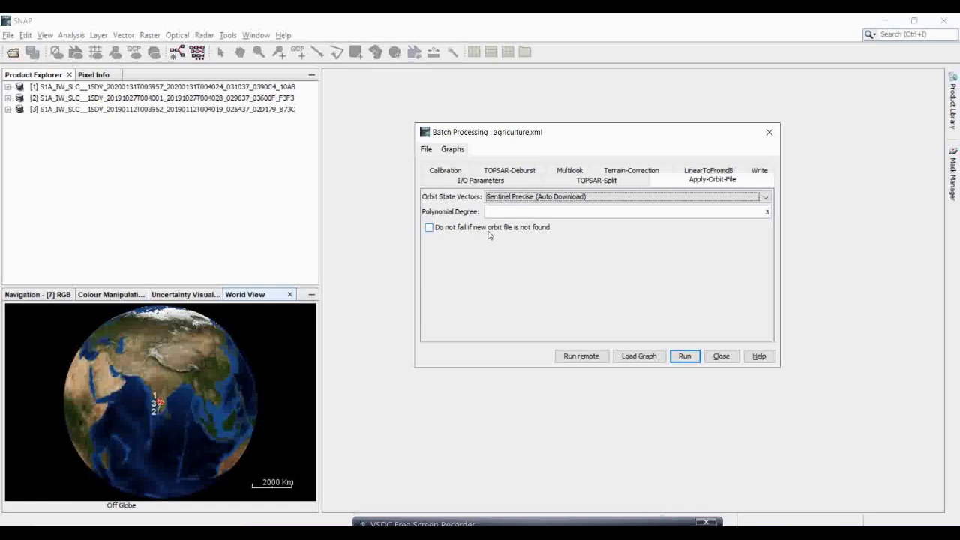
left_click(429, 228)
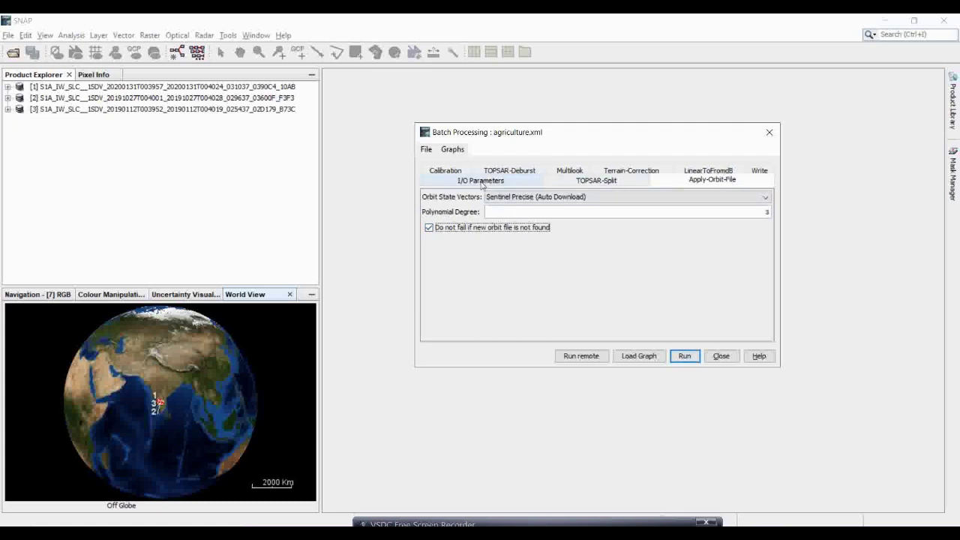
- Review the parameters of the Calibration, TOPSAR-Deburst, Multilook, Terrain-Correction, LinearToFromdB and Write operators
left_click(448, 170)
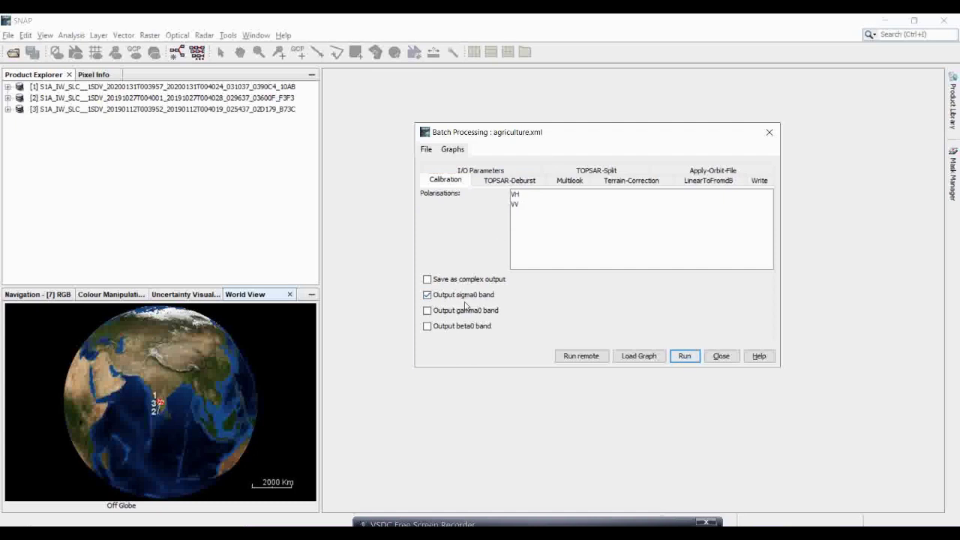
left_click(504, 182)
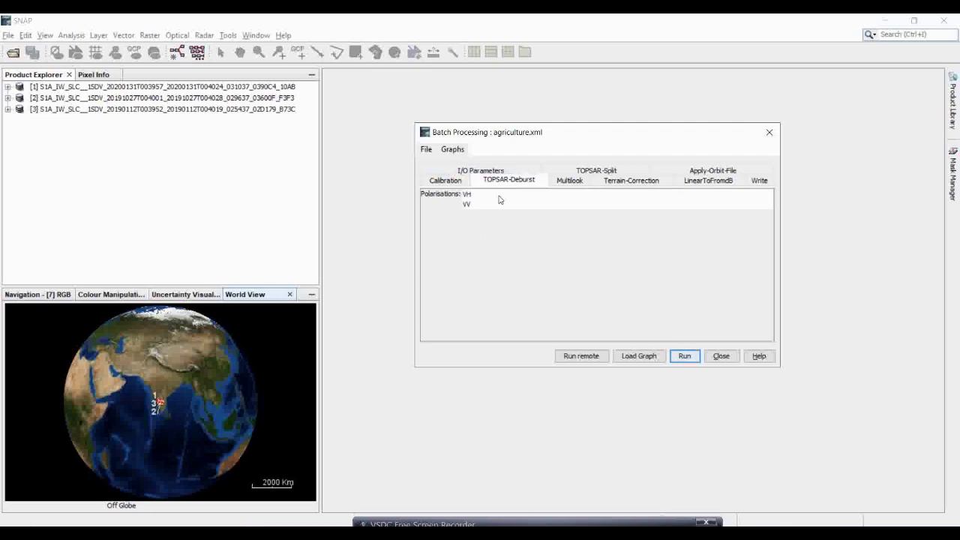
left_click(571, 182)
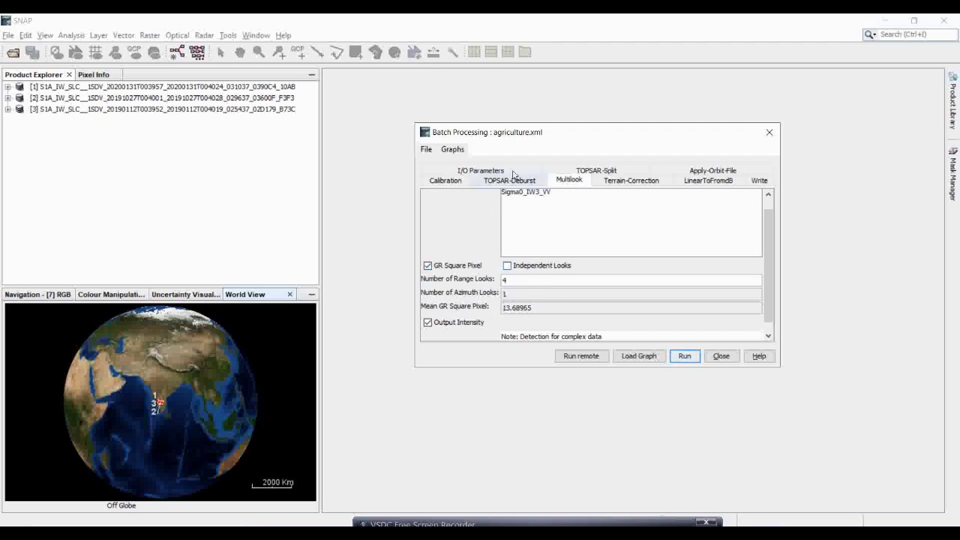
left_click(615, 181)
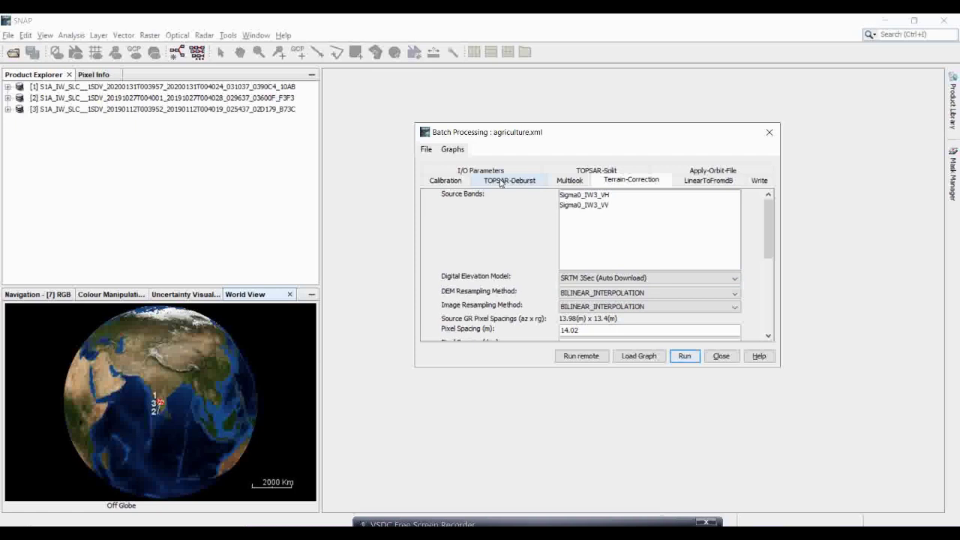
left_click(698, 181)
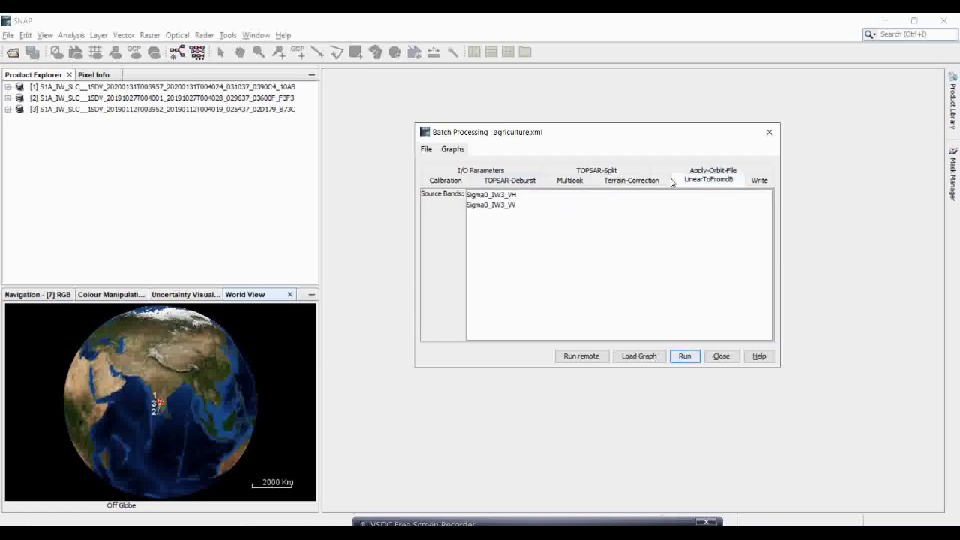
left_click(757, 182)
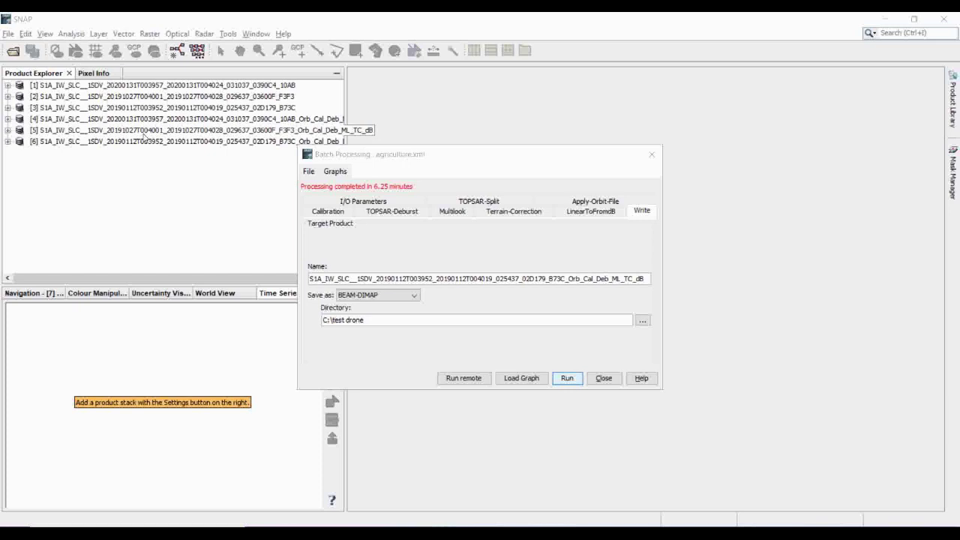
- Close Batch Processing and display the Sigma0_IW1_VV_db band of the processed 20200131 product
left_click(651, 153)
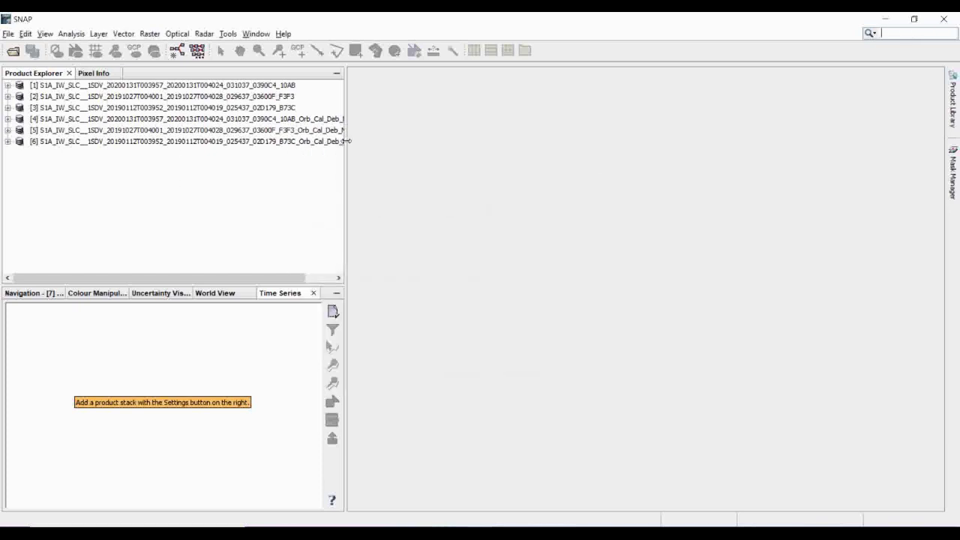
left_click_drag(347, 141, 422, 132)
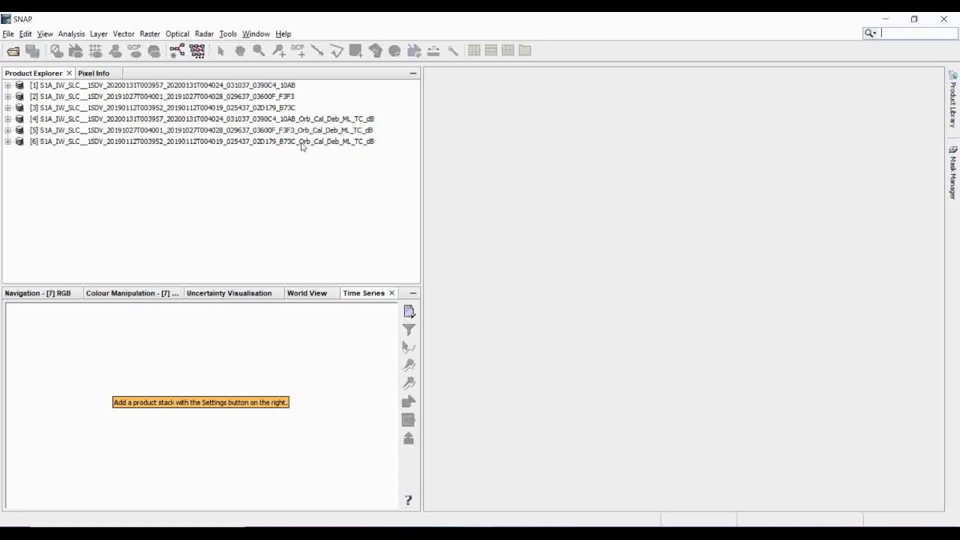
left_click(7, 119)
left_click(19, 152)
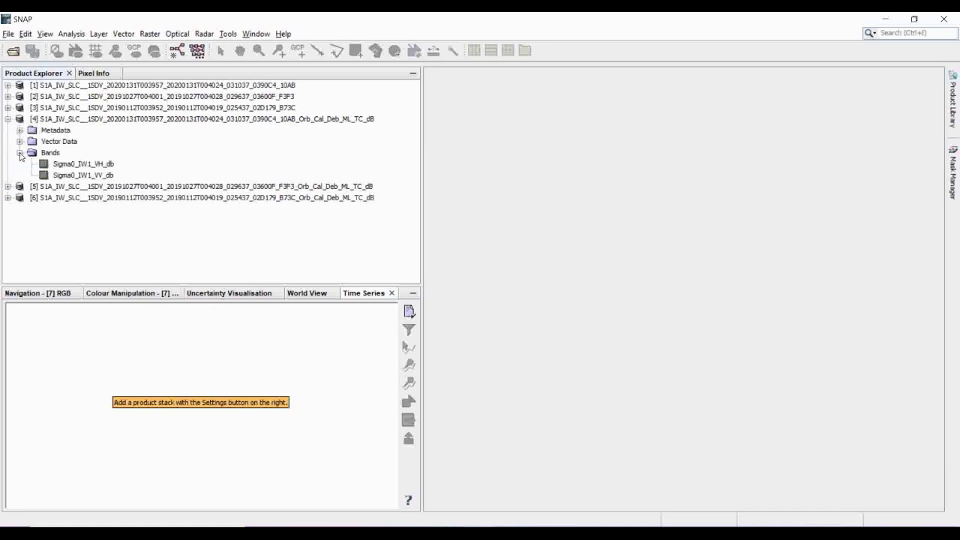
double_click(88, 174)
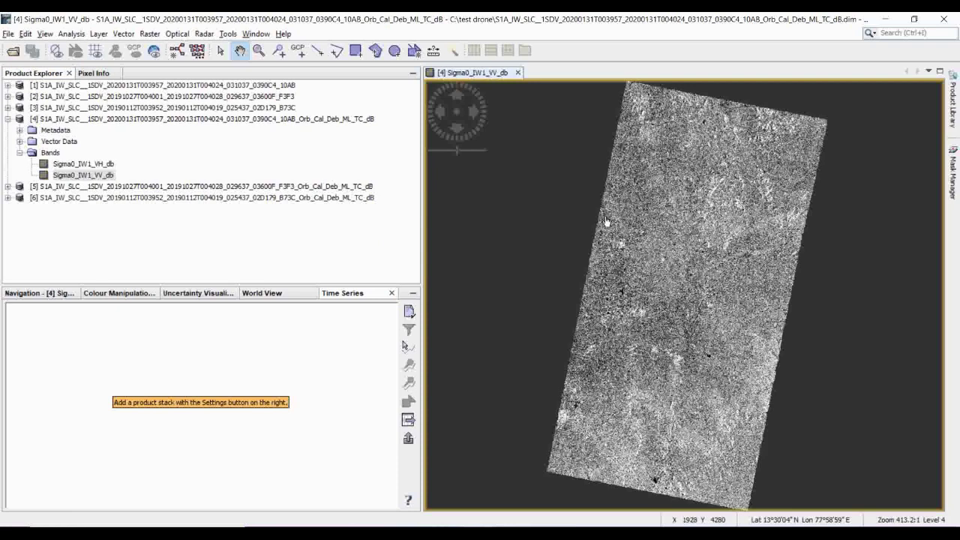
- Display the Sigma0_IW1_VV_db band of the processed 20191027 product
left_click(6, 192)
left_click(7, 186)
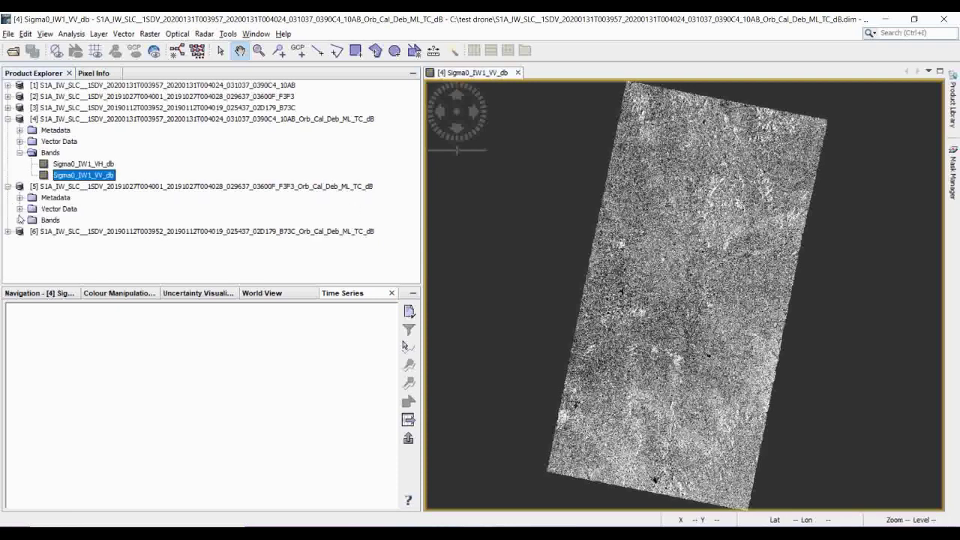
left_click(20, 220)
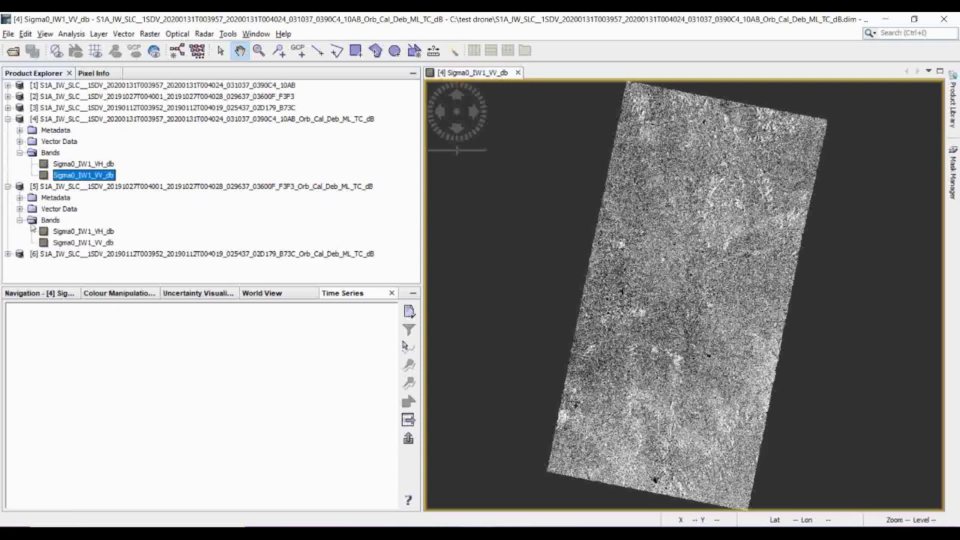
double_click(78, 242)
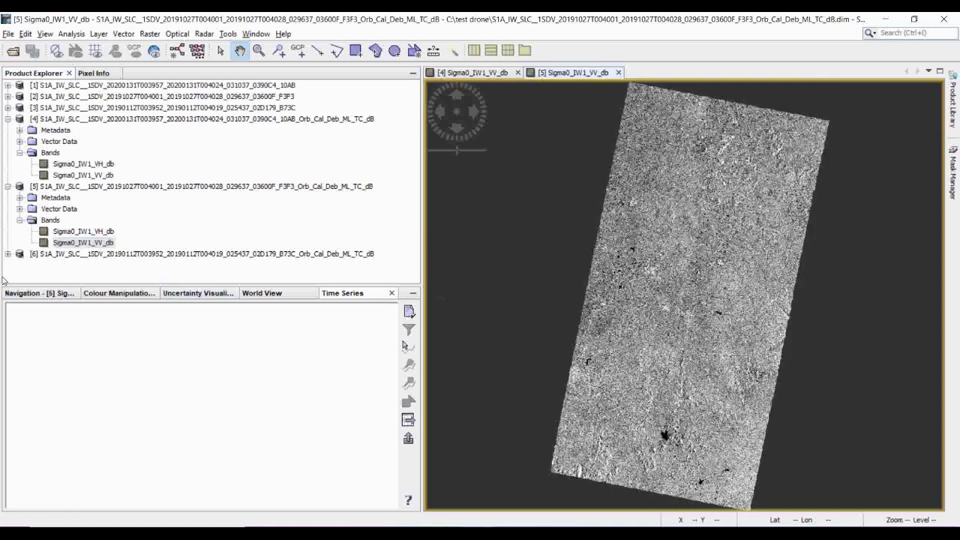
- Display the Sigma0_IW1_VV_db band of the processed 20190112 product
left_click(7, 253)
scroll(22, 279, "up", 1)
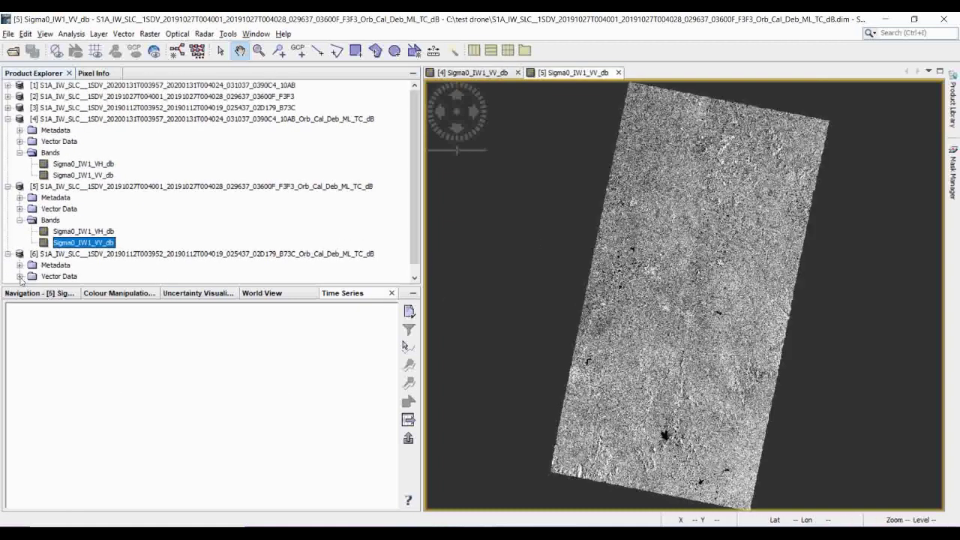
left_click(447, 223)
scroll(75, 278, "down", 1)
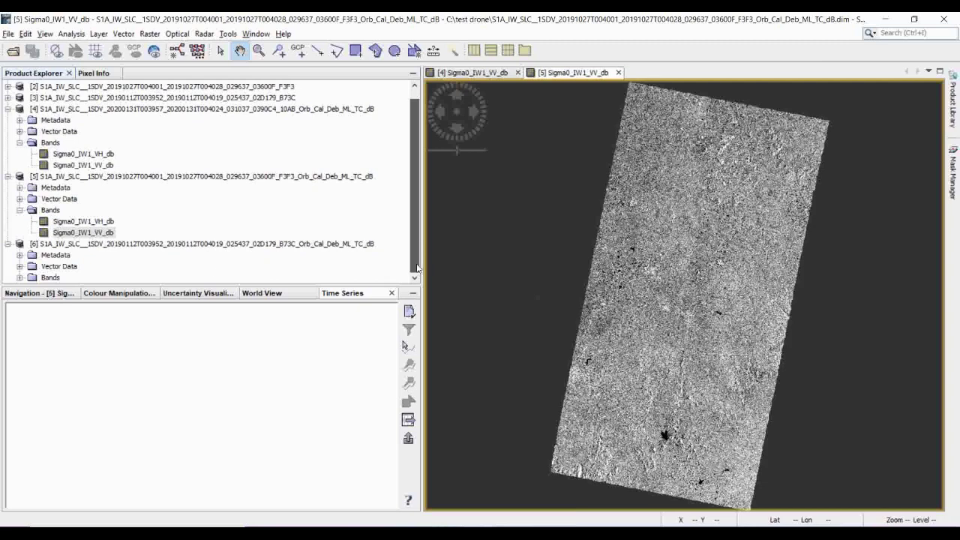
left_click(20, 277)
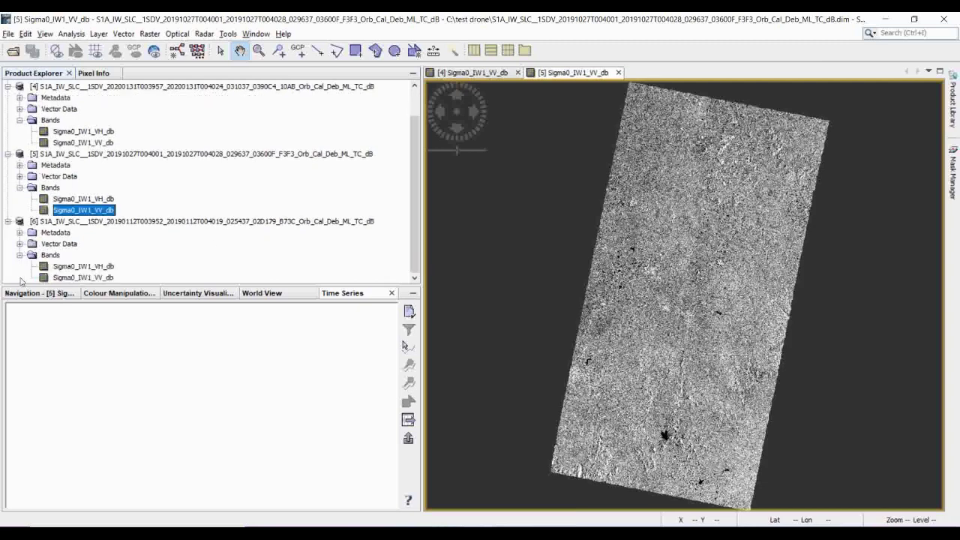
left_click(72, 279)
double_click(72, 279)
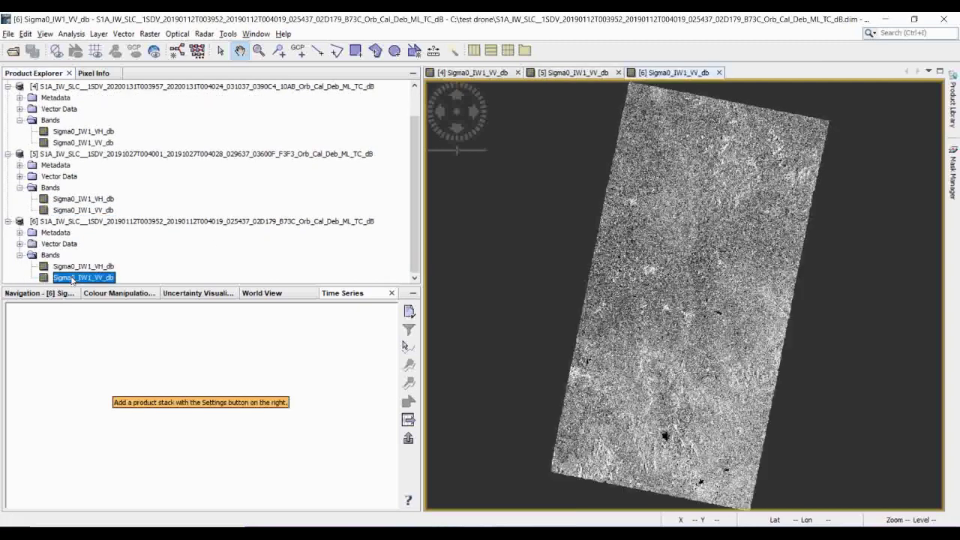
- Compare the Sigma0_IW1_VV_db images of the three processed products by switching between their views
left_click(472, 72)
left_click(554, 72)
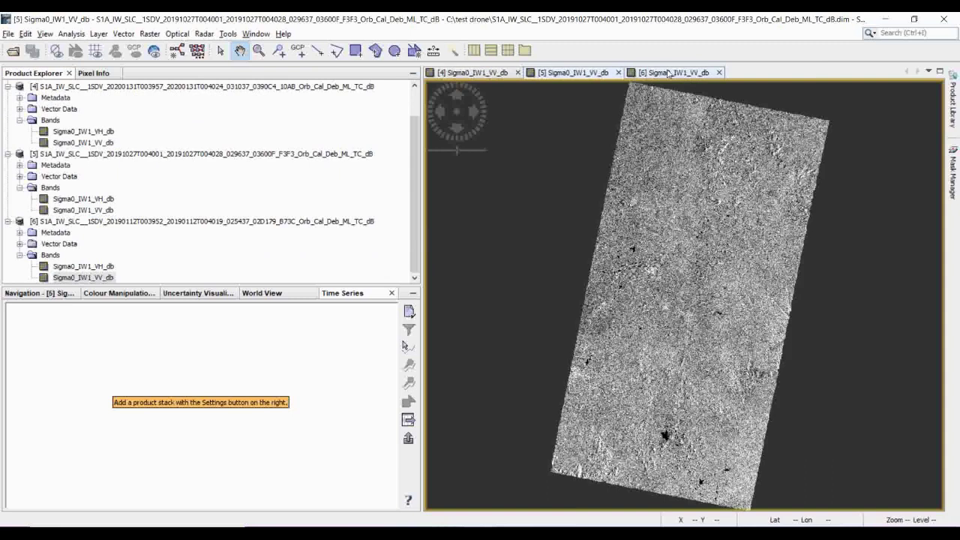
left_click(669, 74)
left_click(575, 73)
left_click(498, 73)
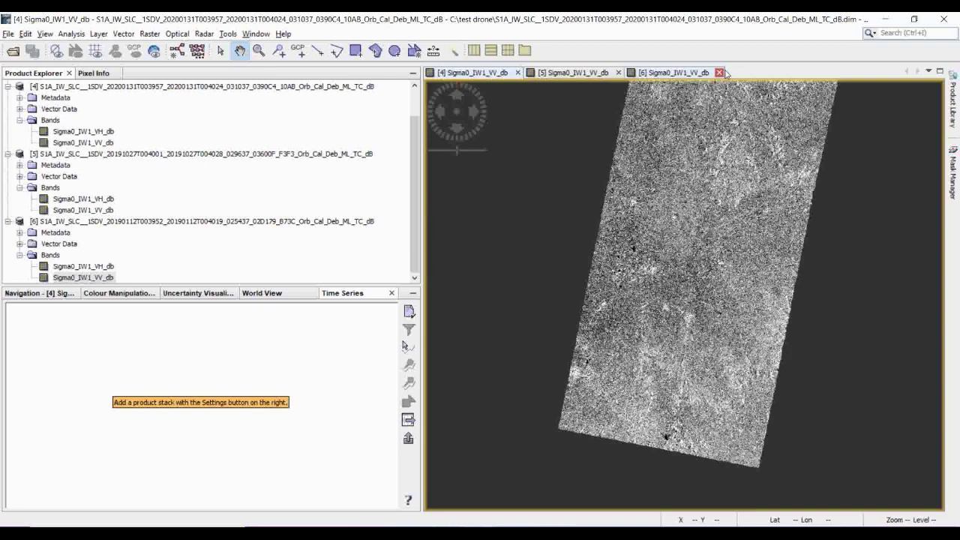
scroll(262, 194, "up", 1)
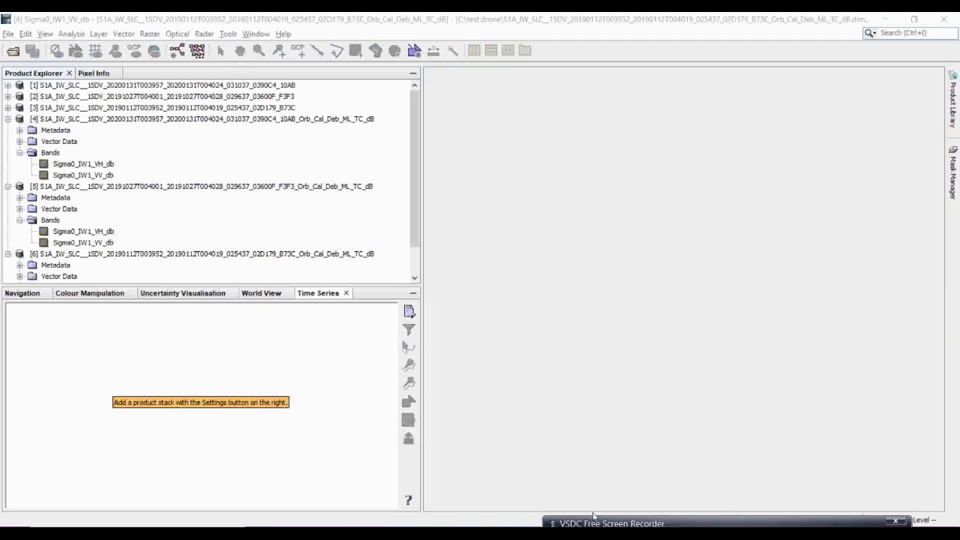
left_click(204, 35)
mouse_move(269, 89)
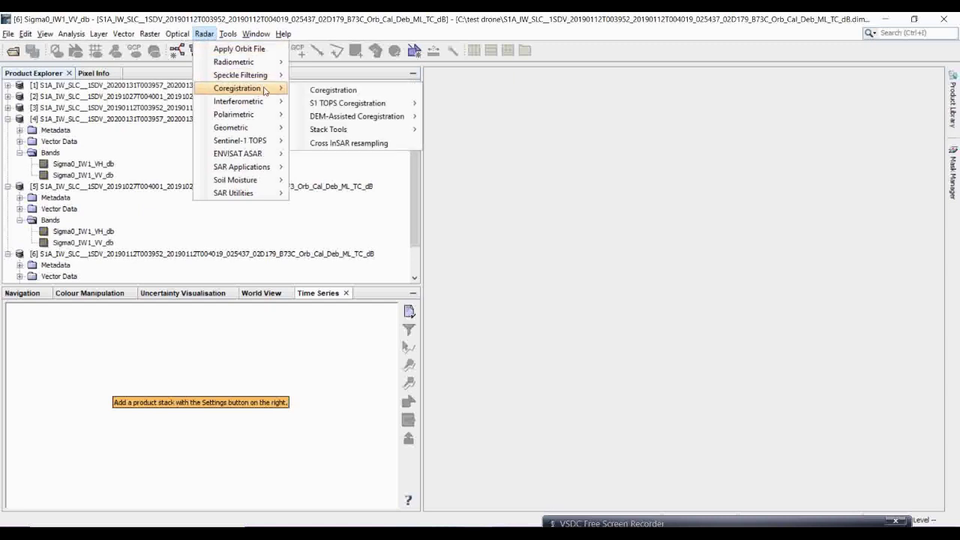
mouse_move(325, 131)
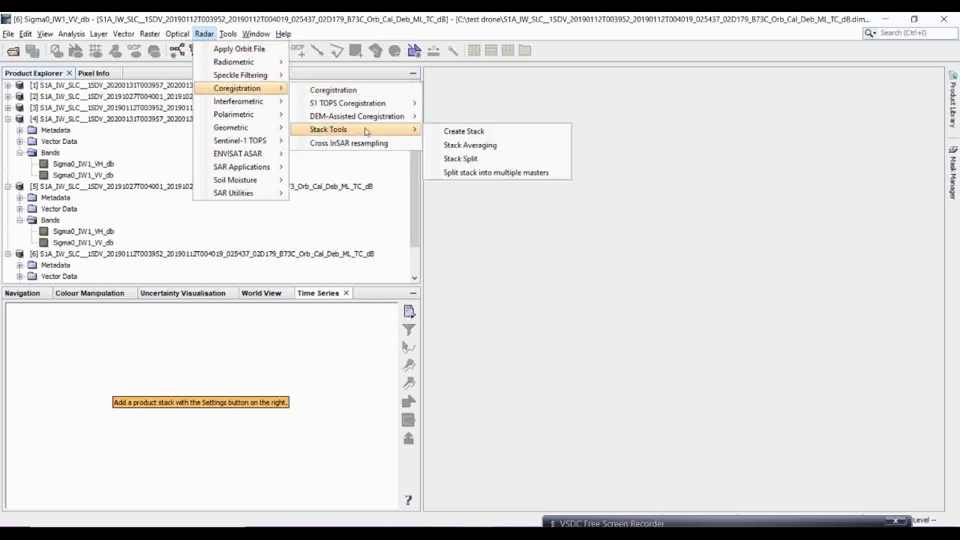
left_click(463, 132)
left_click_drag(446, 104, 470, 99)
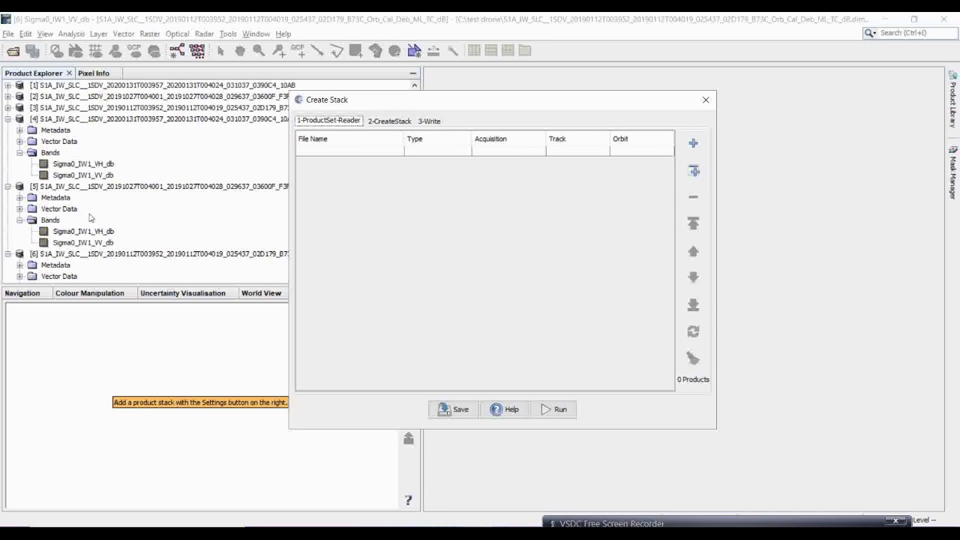
left_click(705, 99)
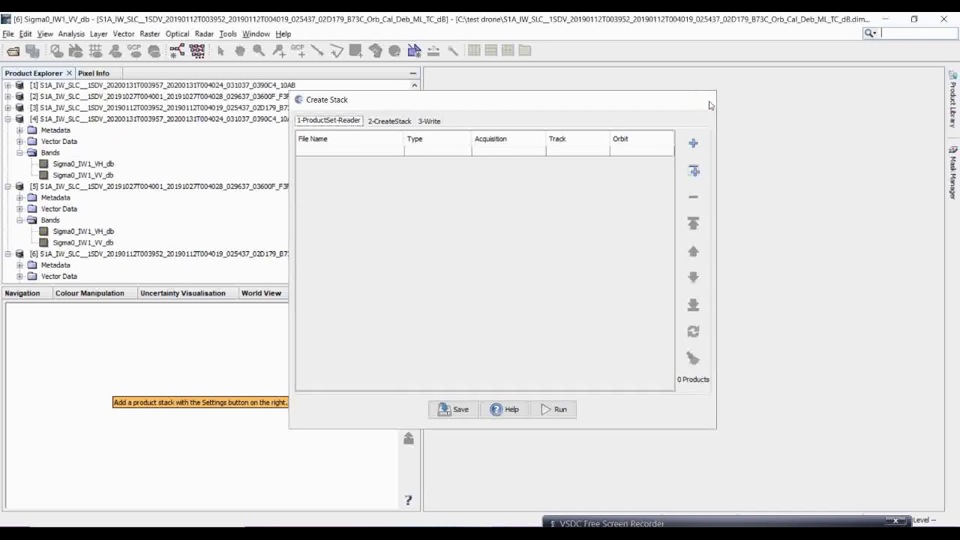
- Collapse the three processed Orb_Cal_Deb_ML_TC_dB products in the product tree
left_click(8, 119)
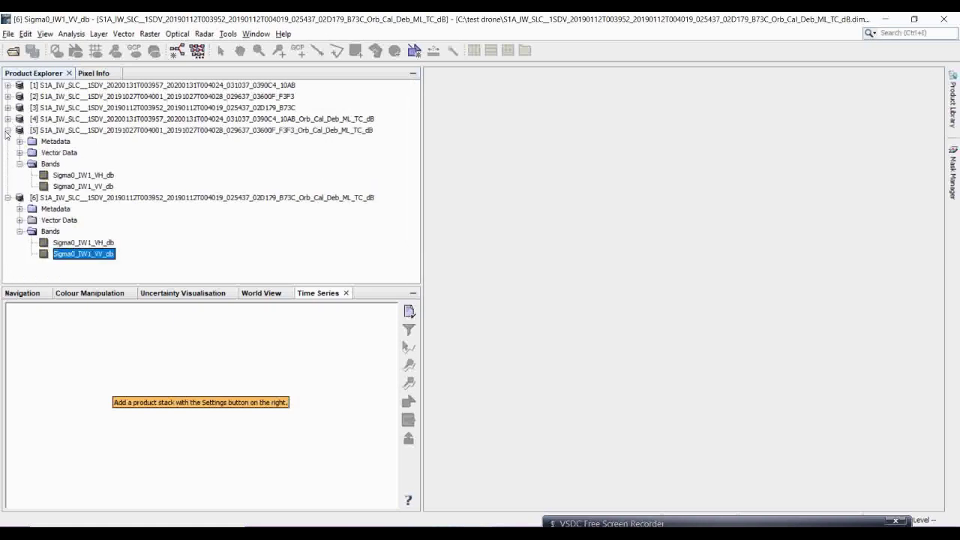
left_click(6, 131)
left_click(7, 141)
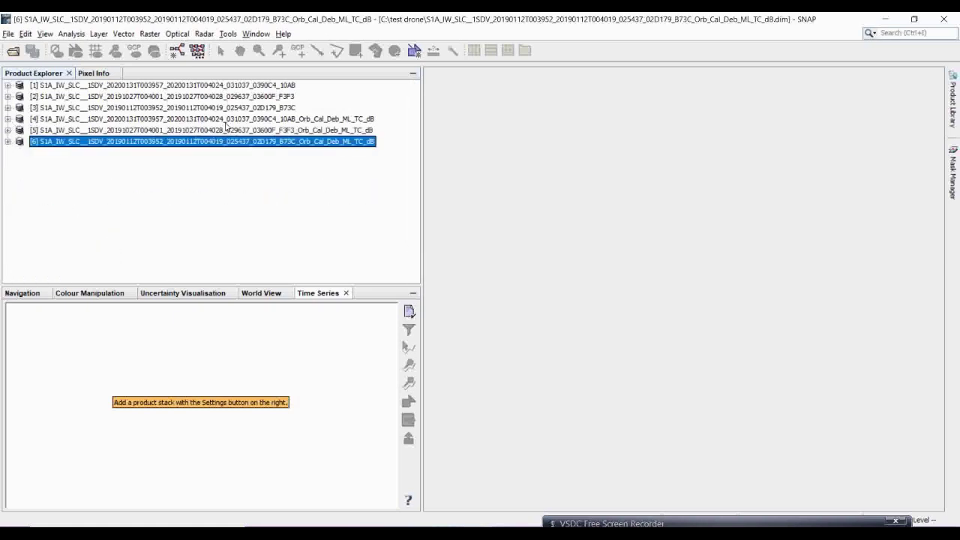
- Close the three original unprocessed SLC products together and narrow the product explorer area
left_click(270, 86)
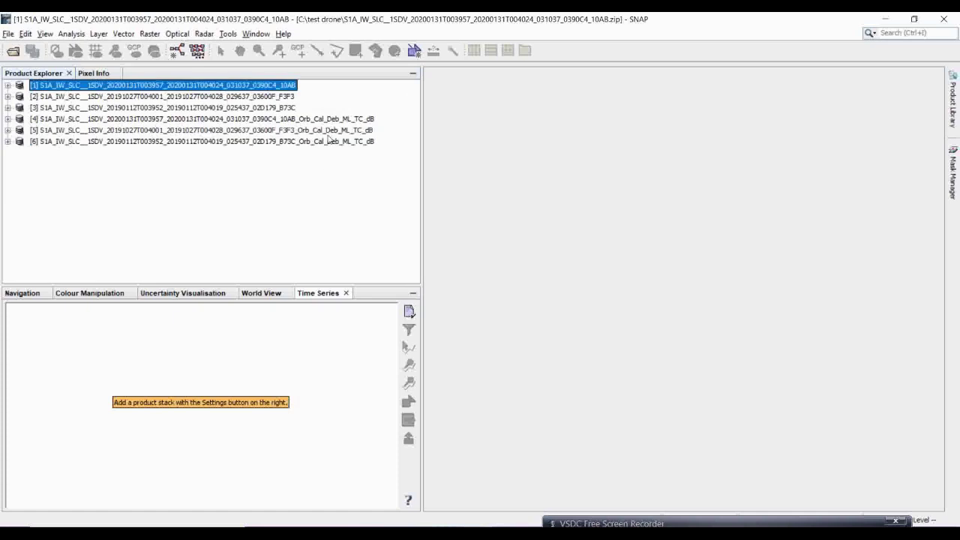
left_click(272, 97, "shift")
left_click(268, 108, "shift")
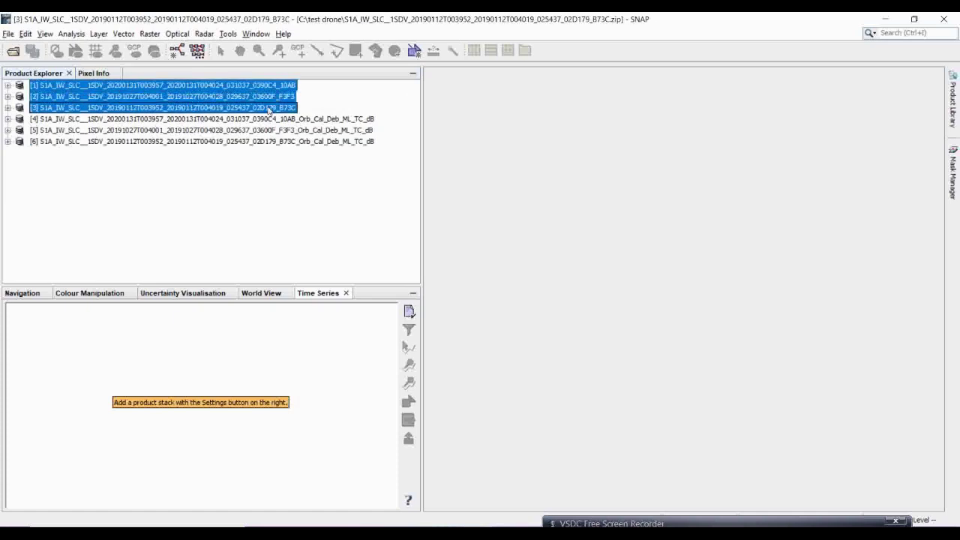
right_click(270, 84)
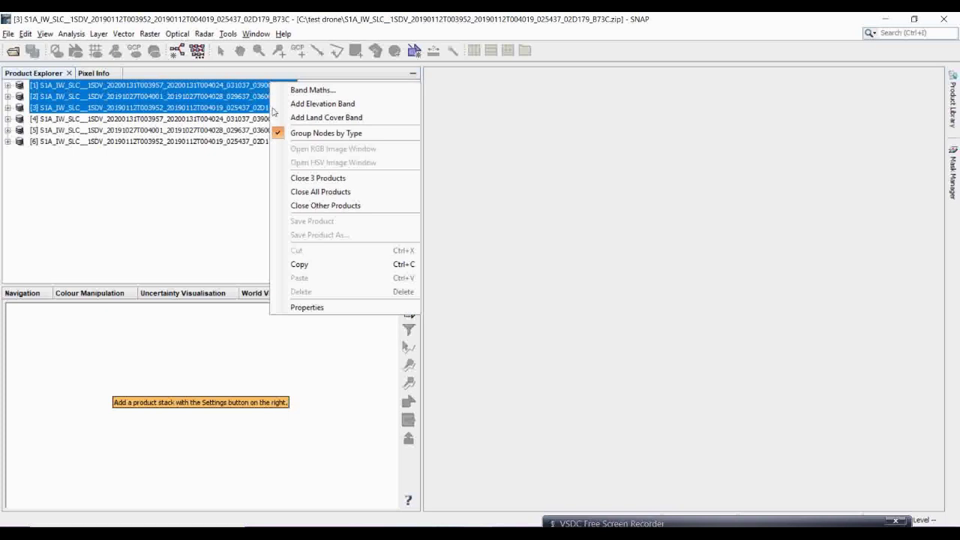
left_click(322, 181)
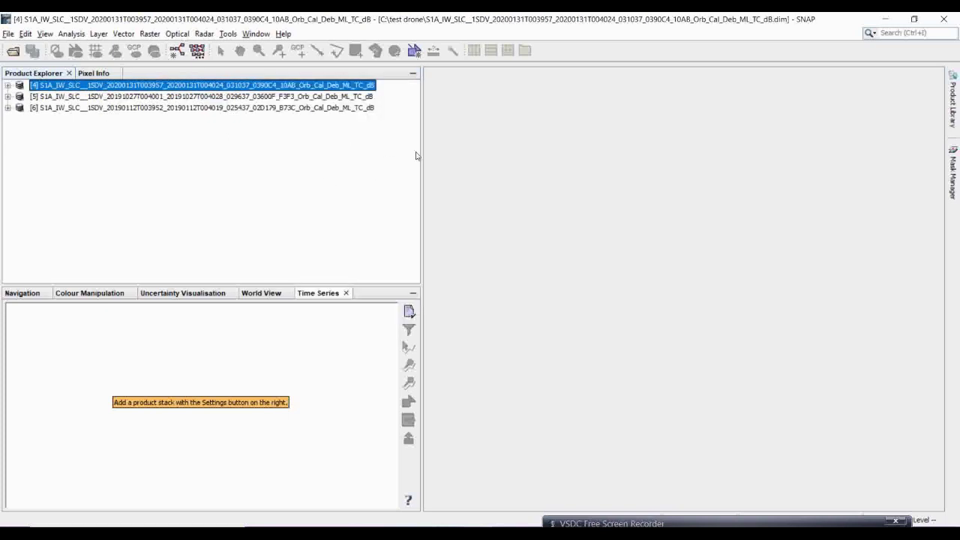
left_click_drag(421, 152, 388, 152)
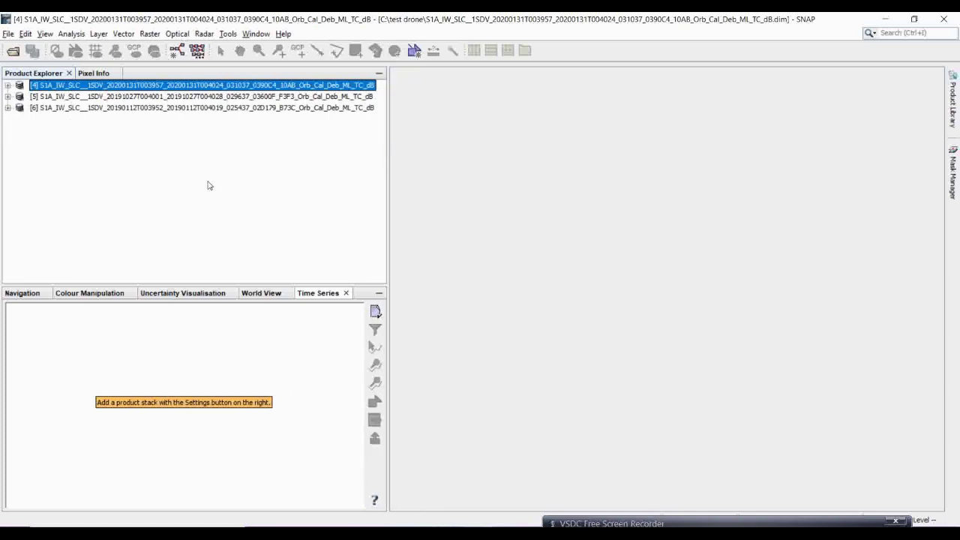
- Start Create Stack and add all opened processed products to its input list
left_click(228, 34)
mouse_move(204, 35)
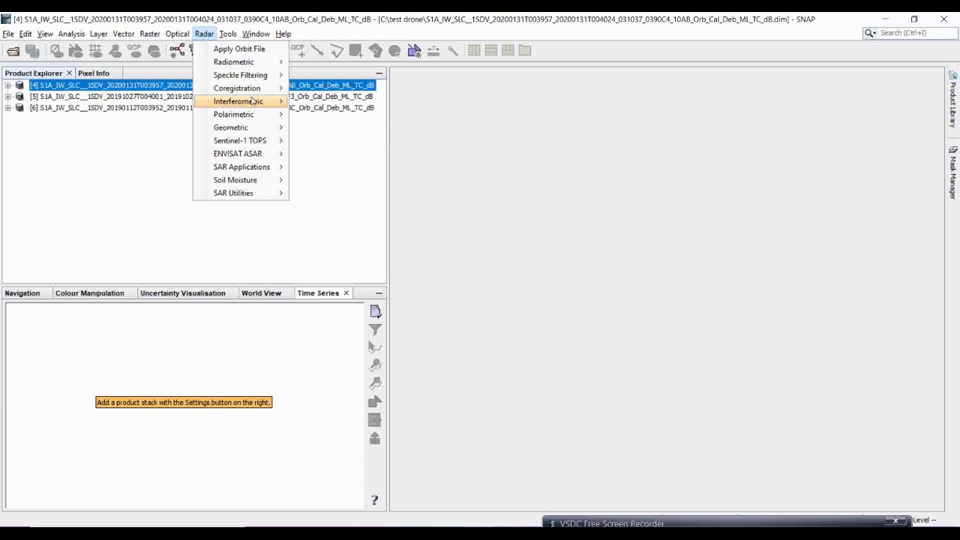
mouse_move(269, 88)
mouse_move(345, 129)
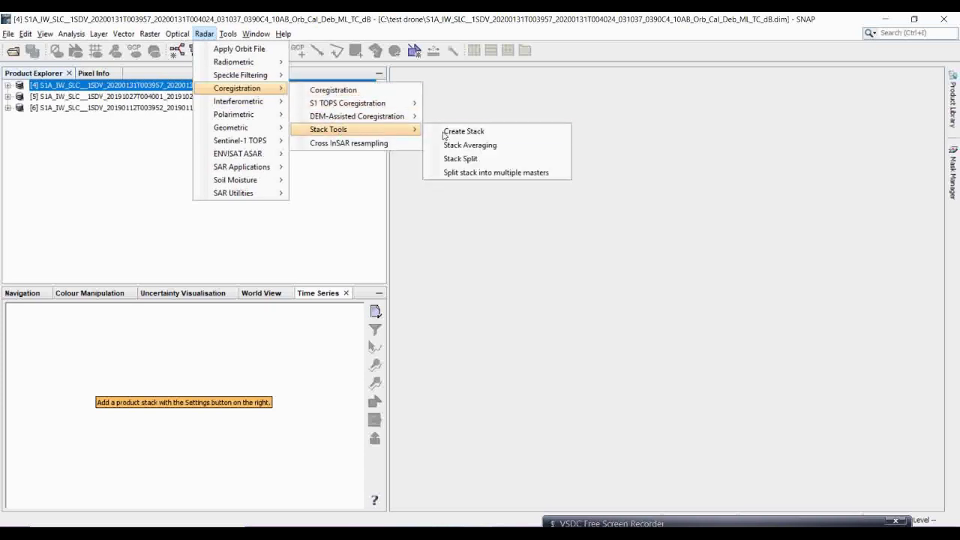
left_click(454, 133)
left_click_drag(489, 112, 592, 118)
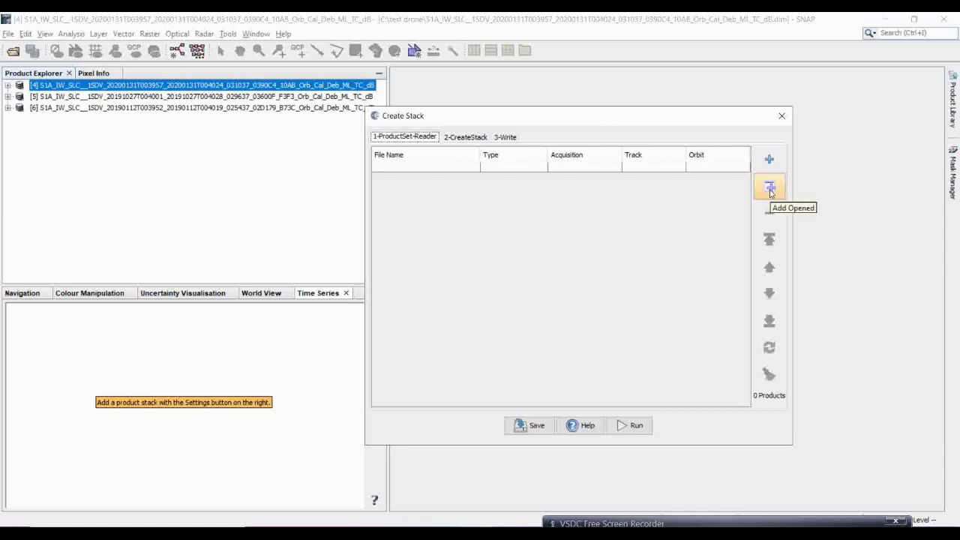
left_click(770, 190)
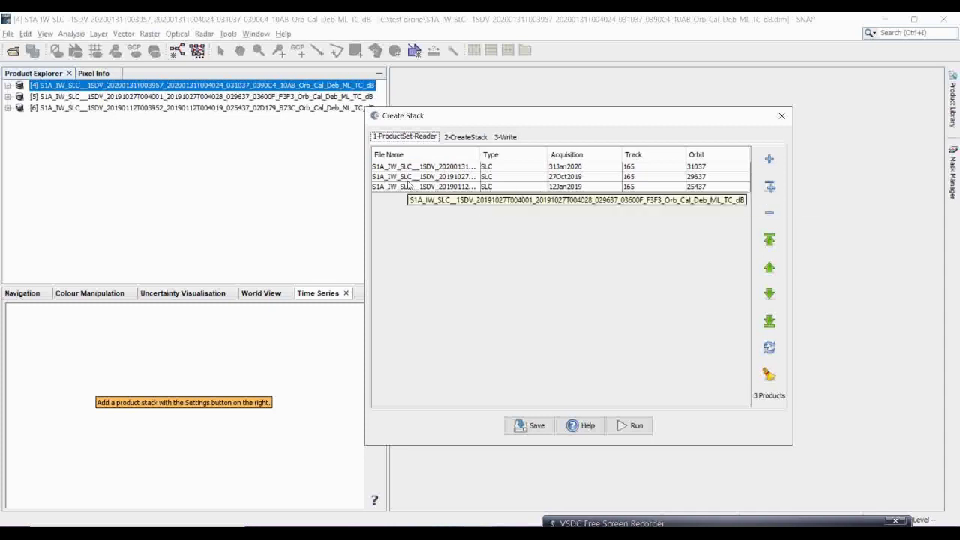
- Set the stack's initial offset method to Product Geolocation
left_click(462, 139)
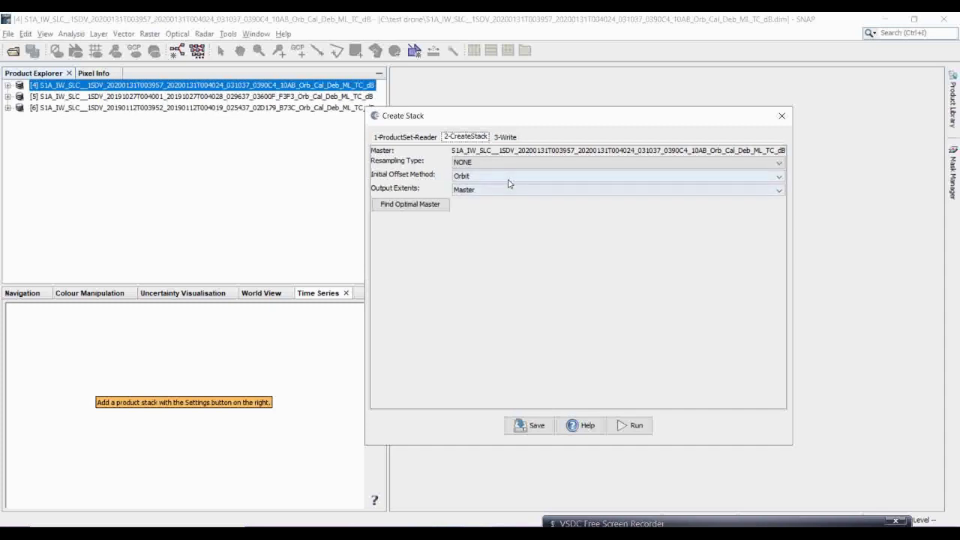
left_click(549, 179)
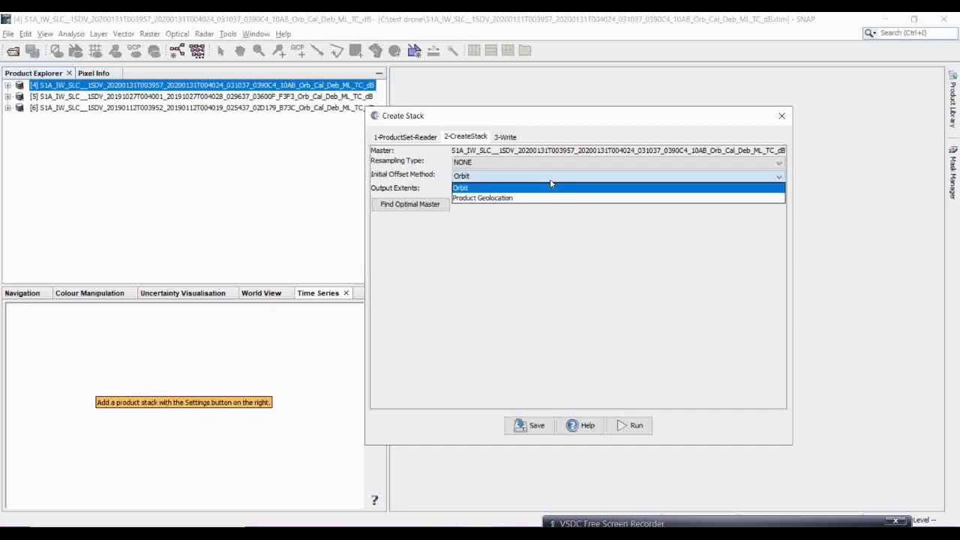
left_click(479, 198)
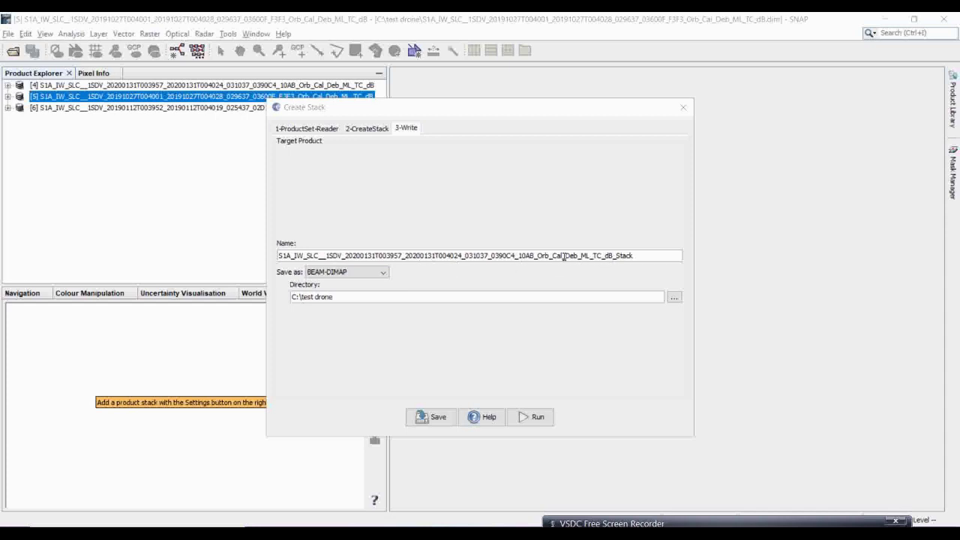
- Name the target product S1A_IW_SLC_All_stack_Orb_Cal_Deb_ML_TC_dB_Stack, run the stacking and close Create Stack
left_click_drag(537, 255, 324, 255)
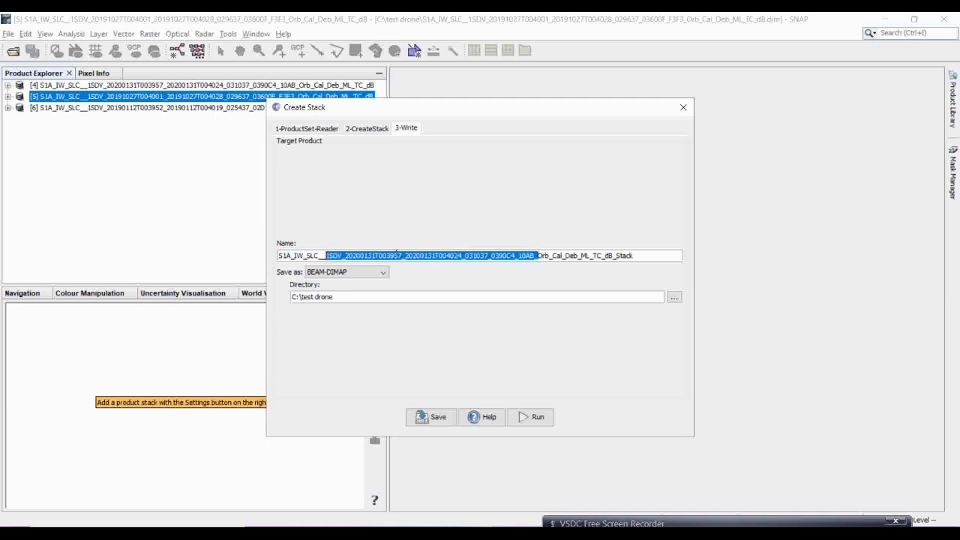
key("BackSpace")
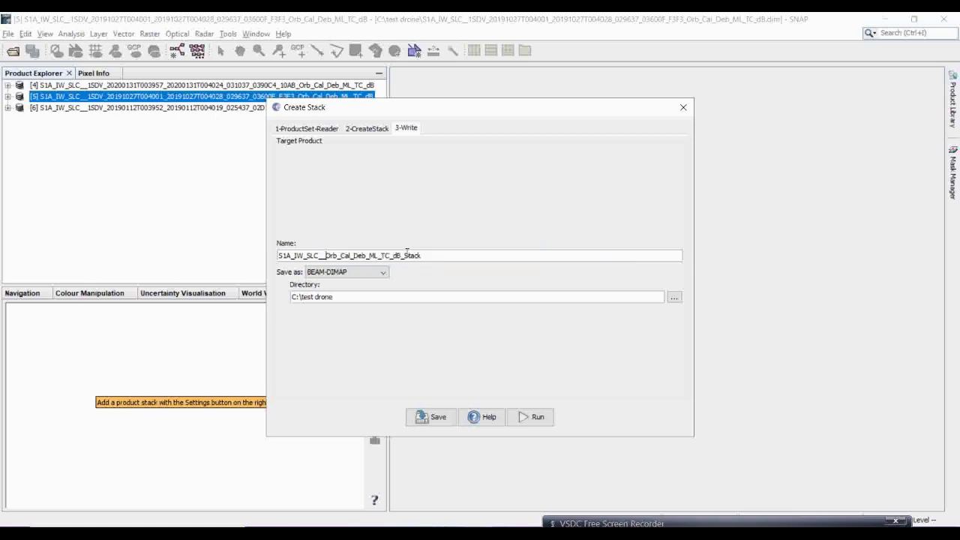
key("BackSpace")
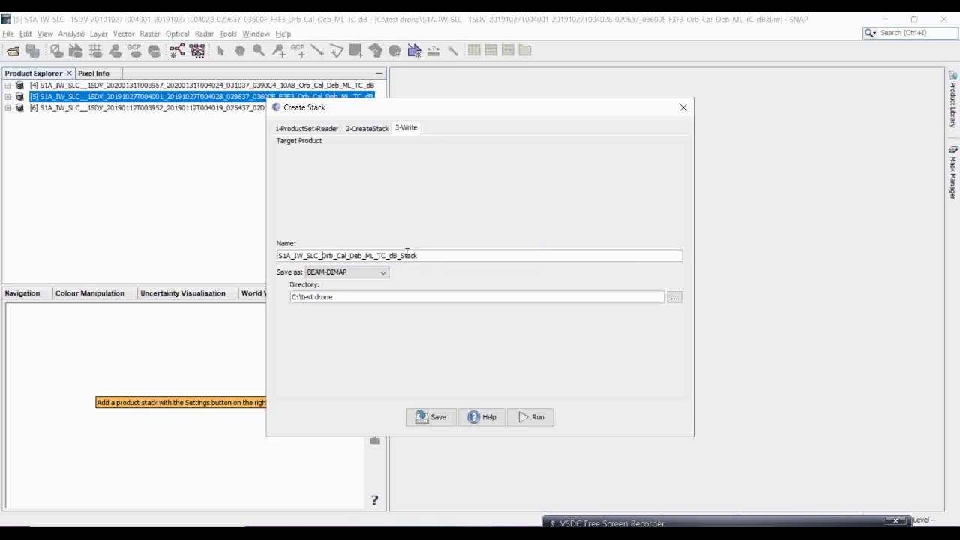
type("A")
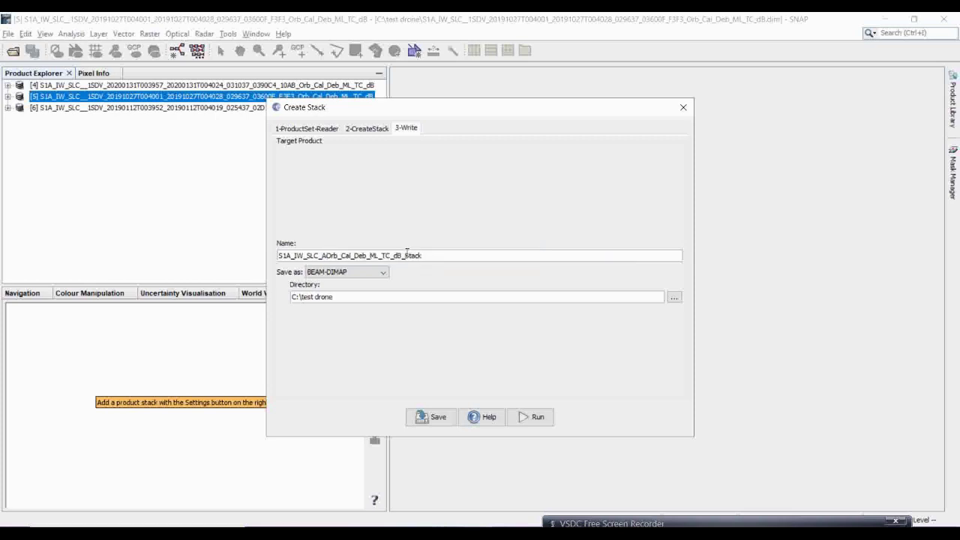
type("llstack")
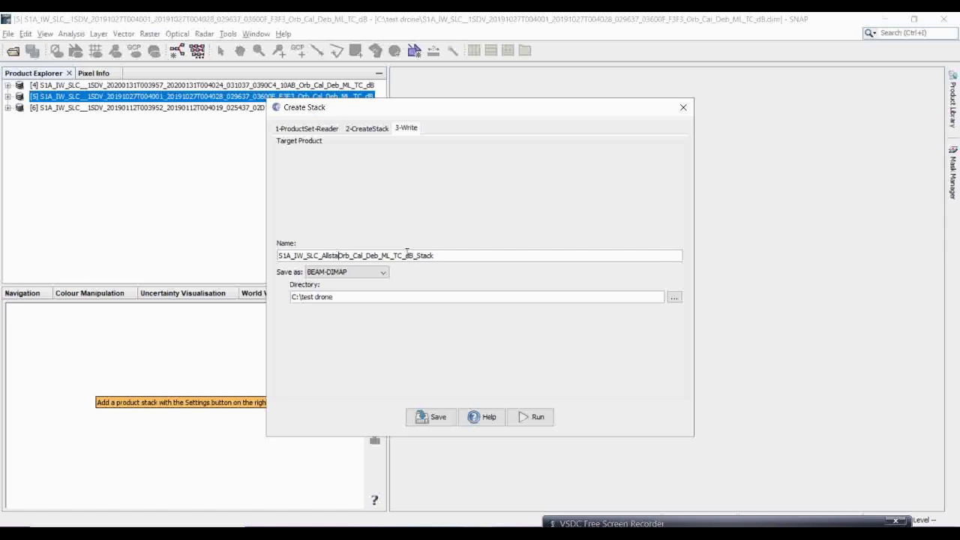
type("_")
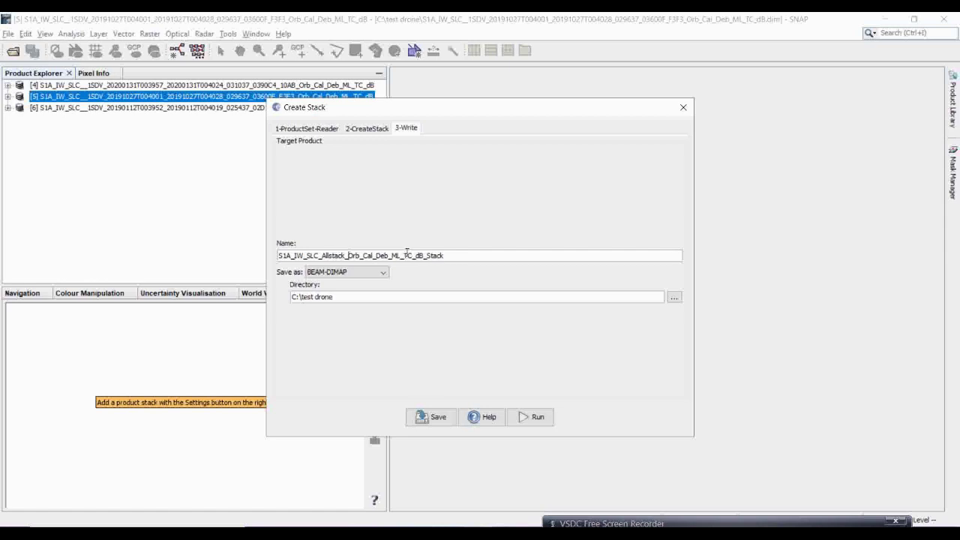
left_click(330, 255)
type("_")
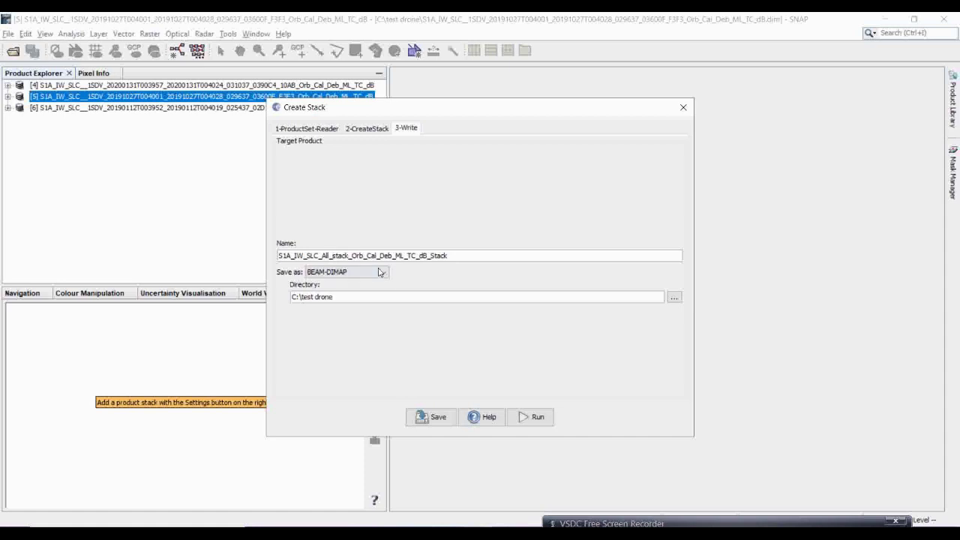
left_click(527, 417)
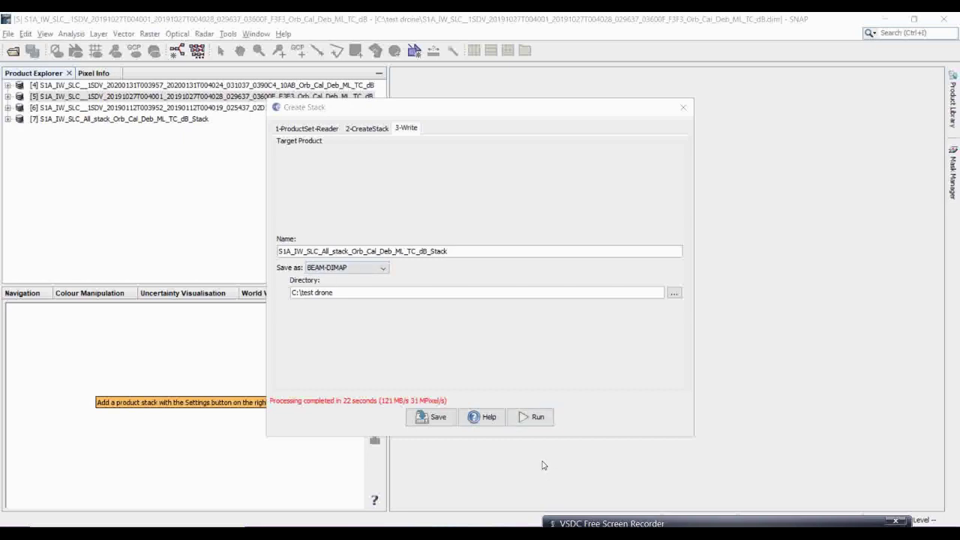
key("Escape")
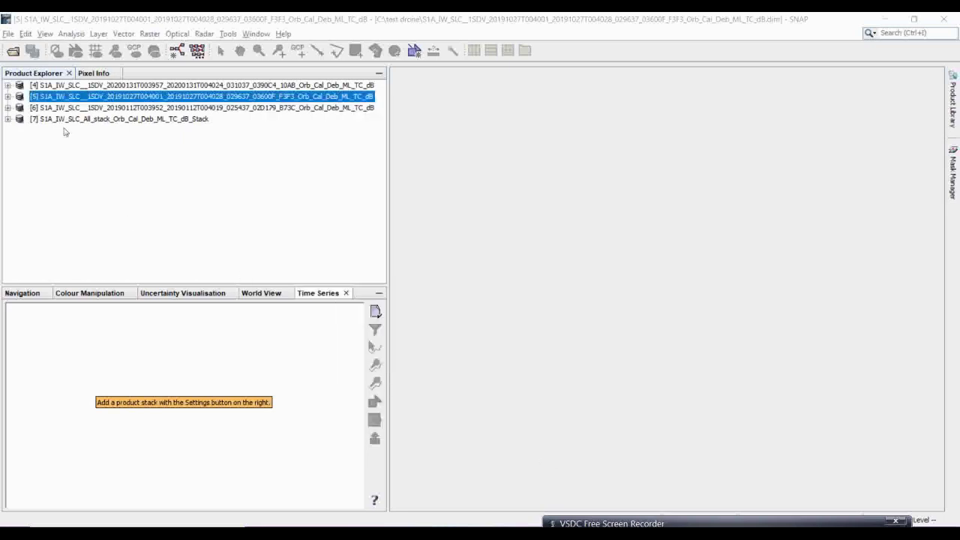
- Examine the bands of the new stack product, then collapse its tree
left_click(10, 122)
left_click(9, 120)
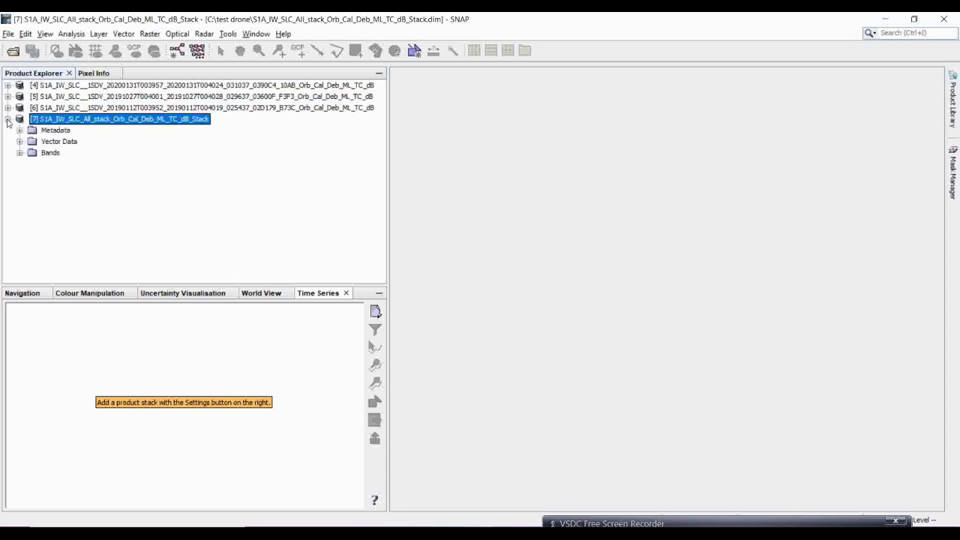
left_click(20, 153)
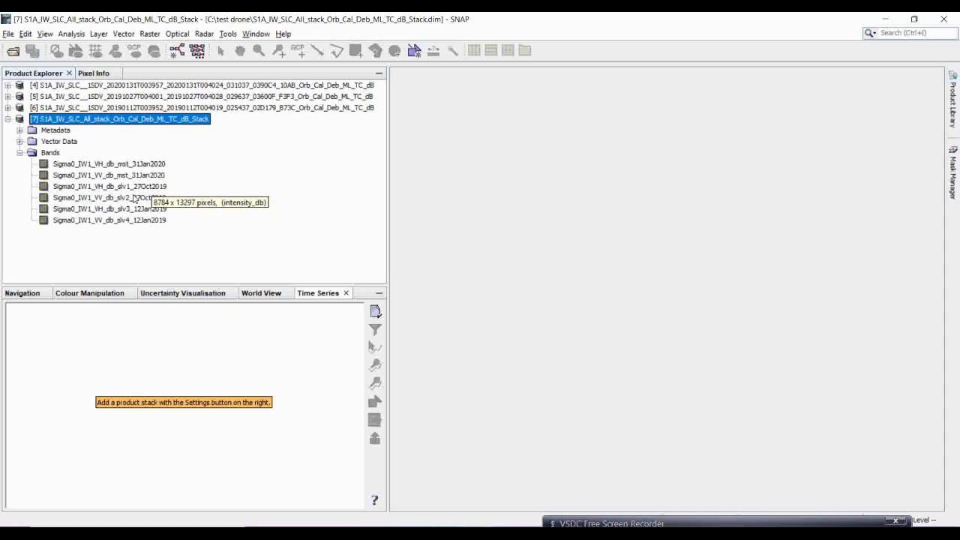
left_click(20, 153)
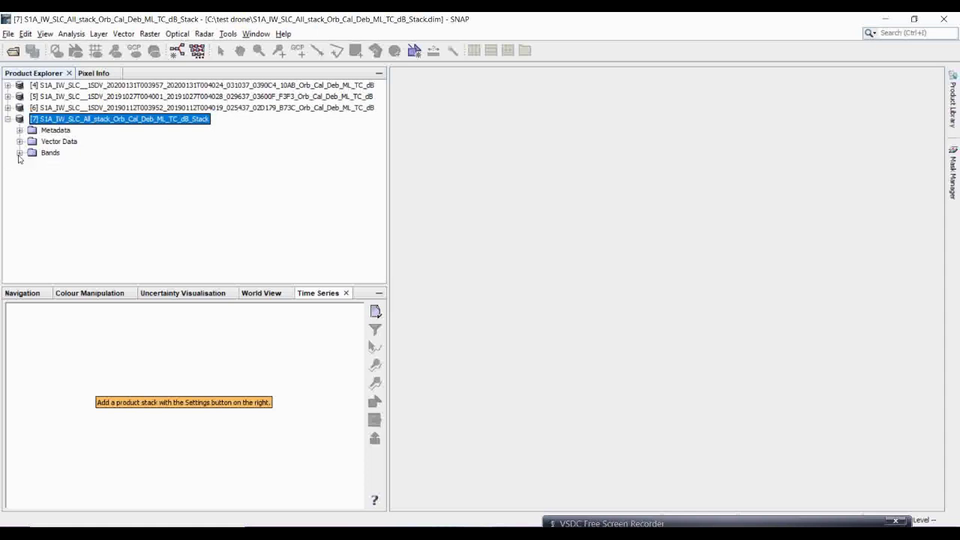
left_click(7, 119)
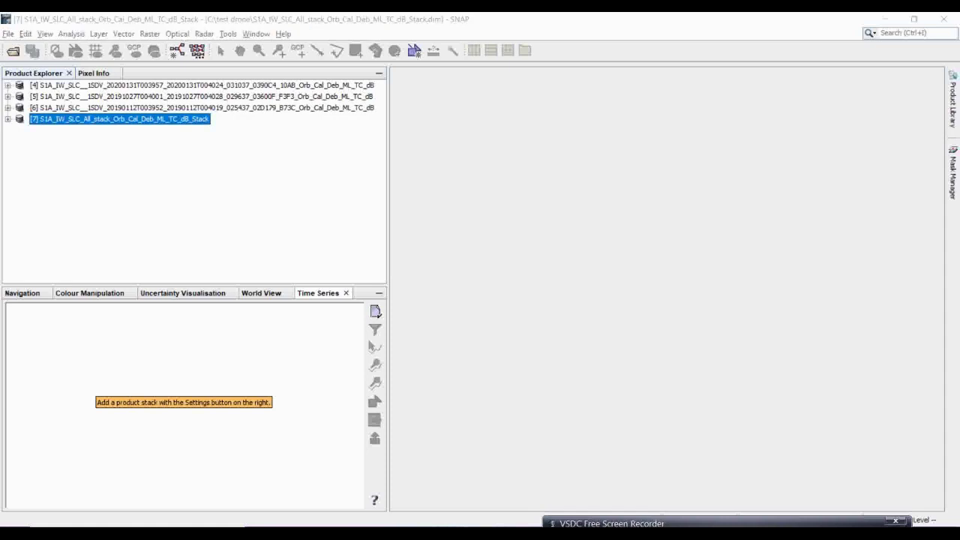
- Start an RGB image of the stack product and clear the blue channel's expression
left_click(256, 35)
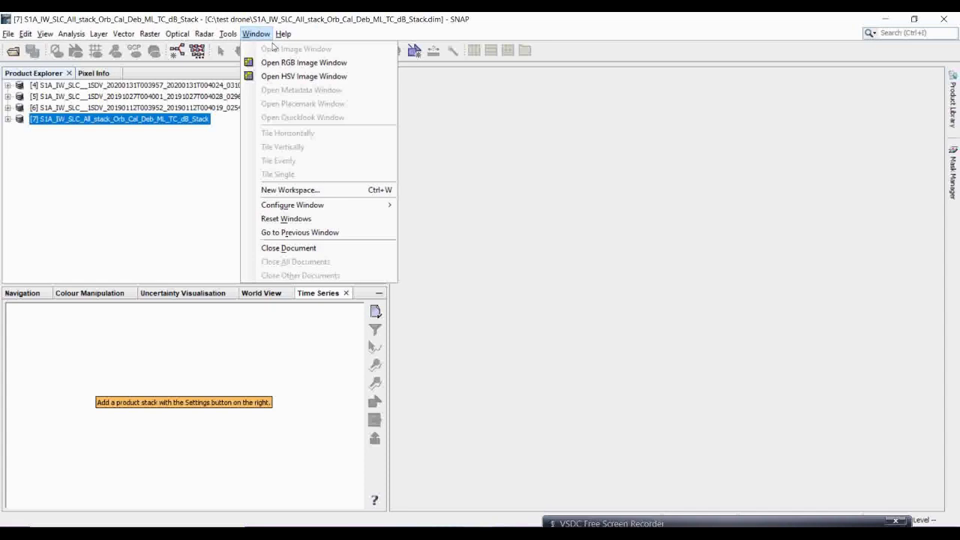
left_click(312, 66)
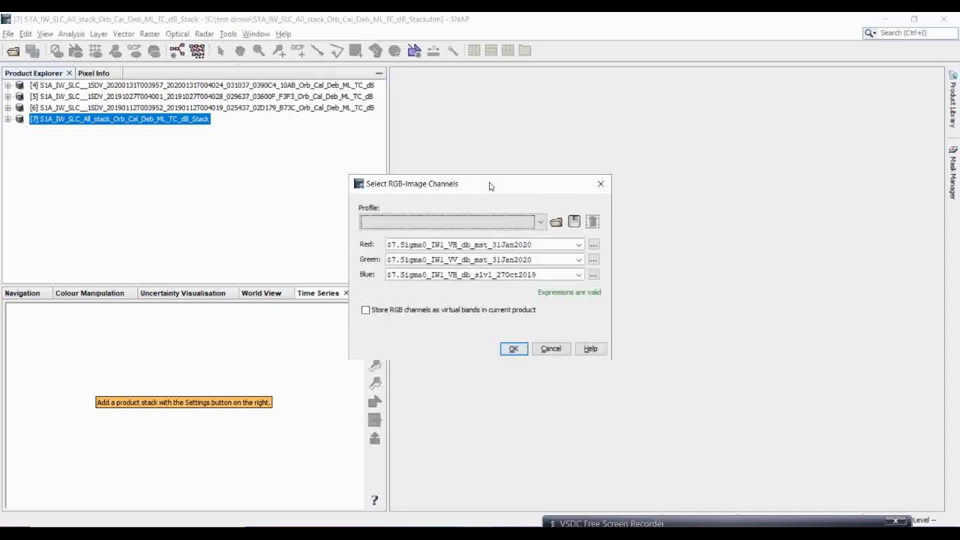
left_click_drag(484, 195, 512, 148)
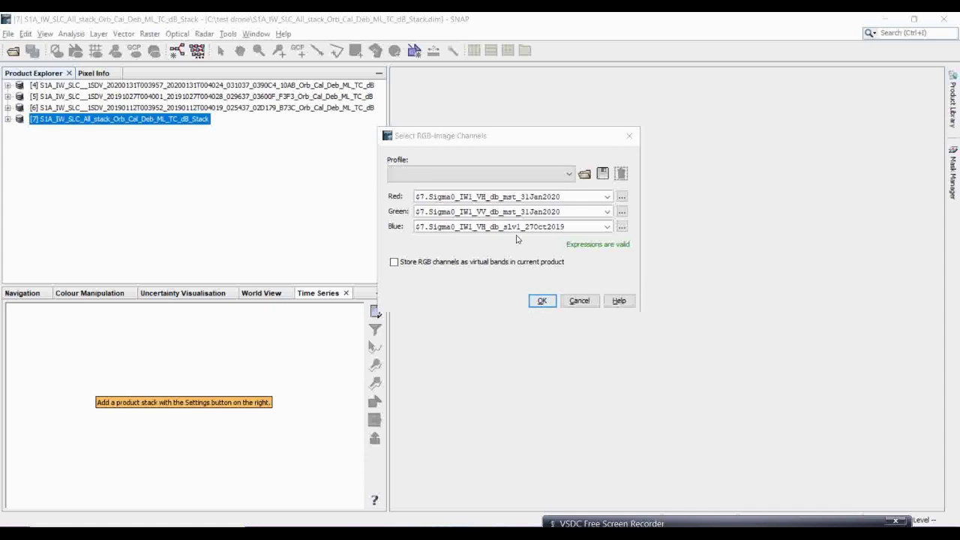
left_click(621, 227)
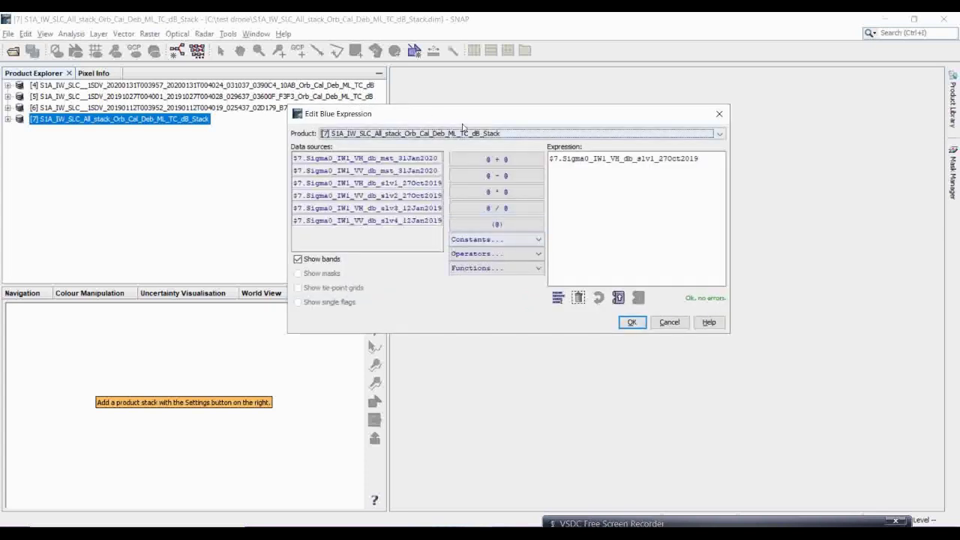
left_click_drag(515, 121, 343, 121)
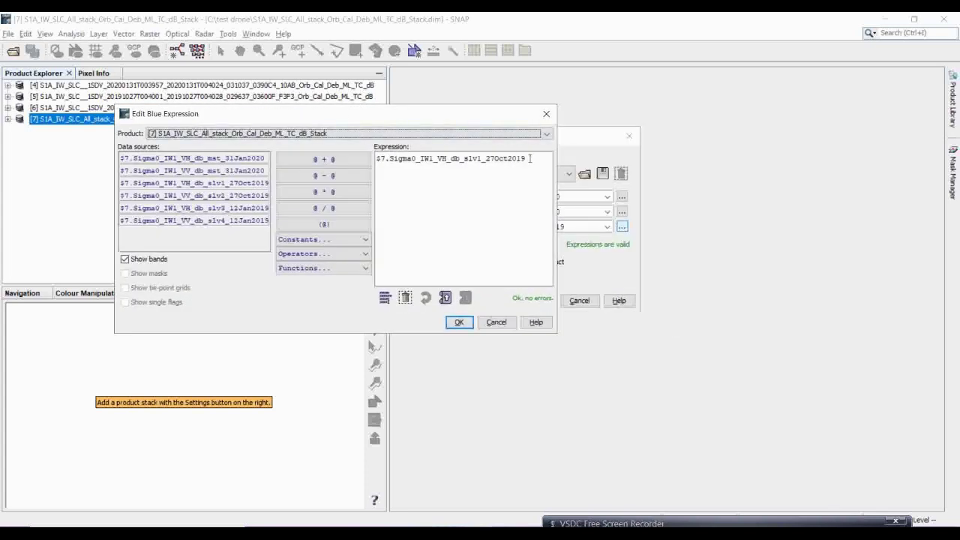
left_click_drag(527, 158, 375, 158)
key("Delete")
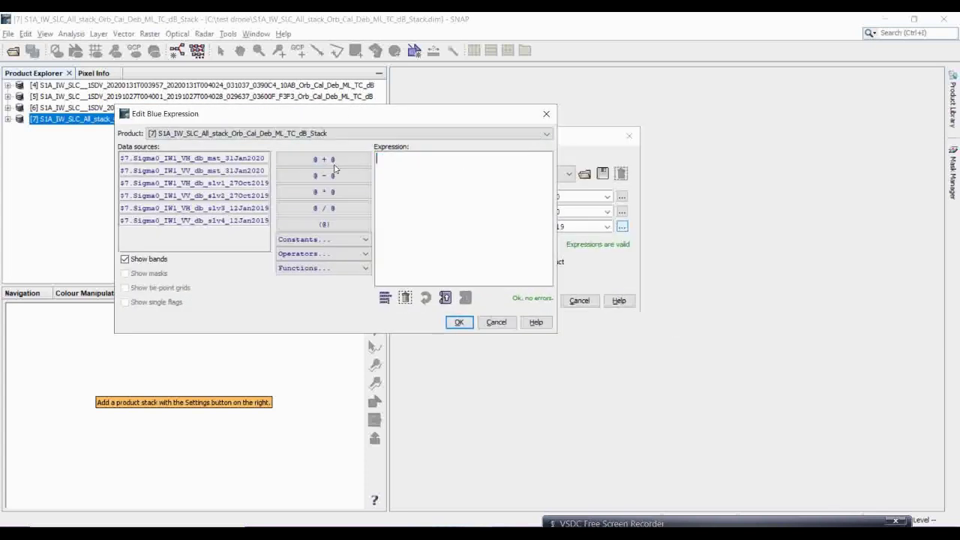
- Set the blue expression to $7.Sigma0_IW1_VH_db_mst_31Jan2020 - $7.Sigma0_IW1_VV_db_mst_31Jan2020 and create the RGB image
left_click(323, 175)
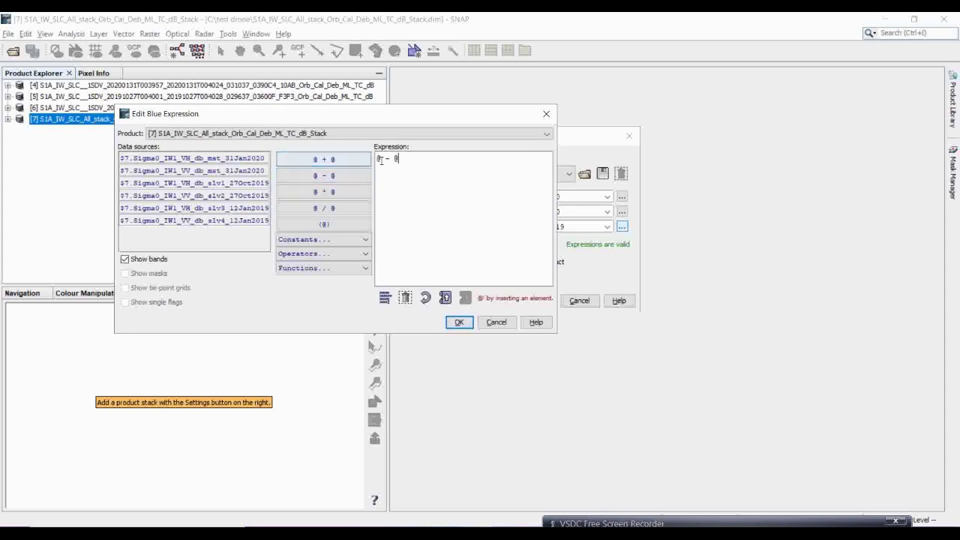
left_click(185, 158)
double_click(536, 158)
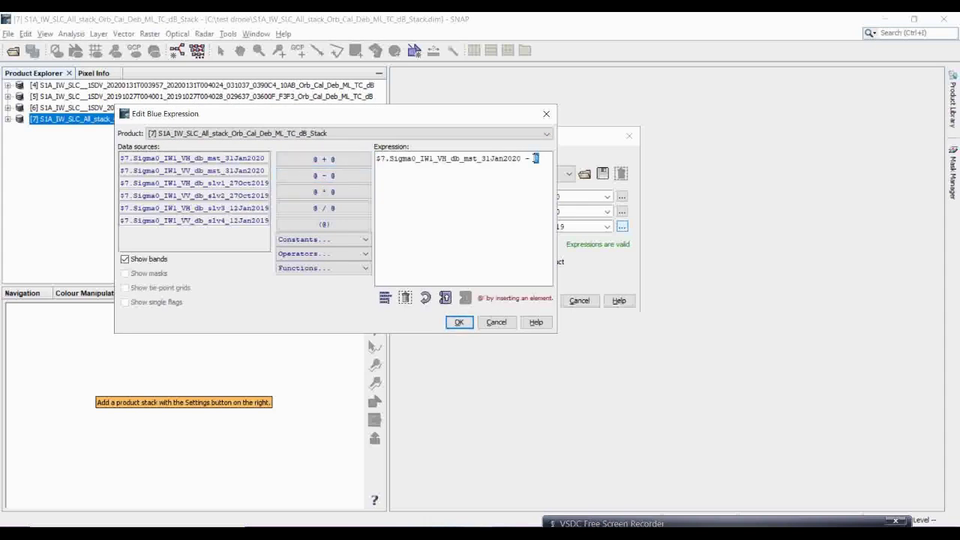
left_click(198, 171)
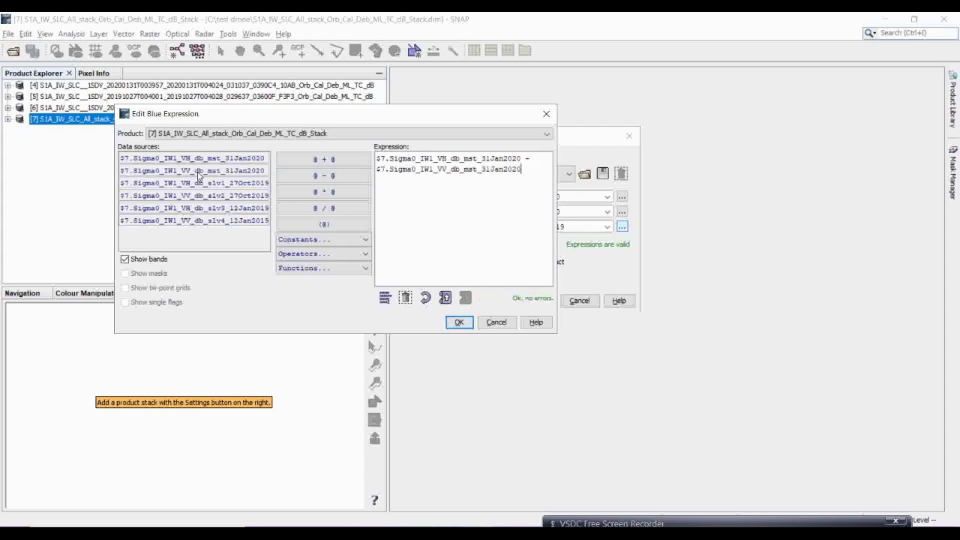
left_click(458, 321)
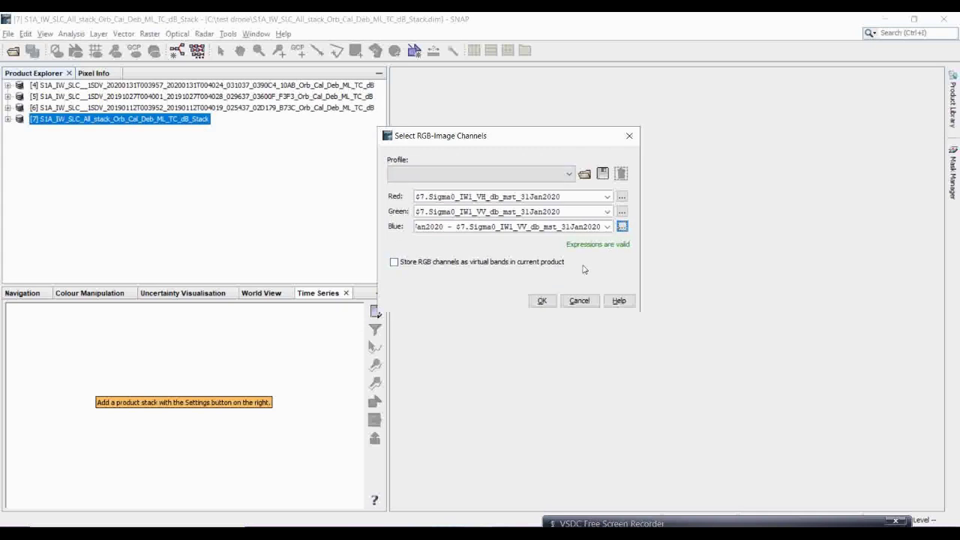
left_click(541, 300)
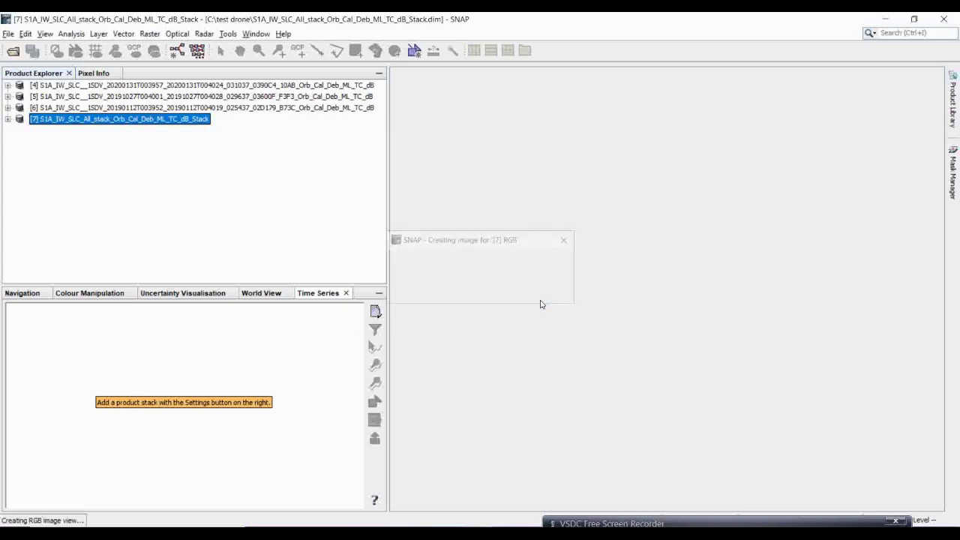
- Examine the single-date RGB composite up close at several places, then at full extent
scroll(677, 381, "up", 3)
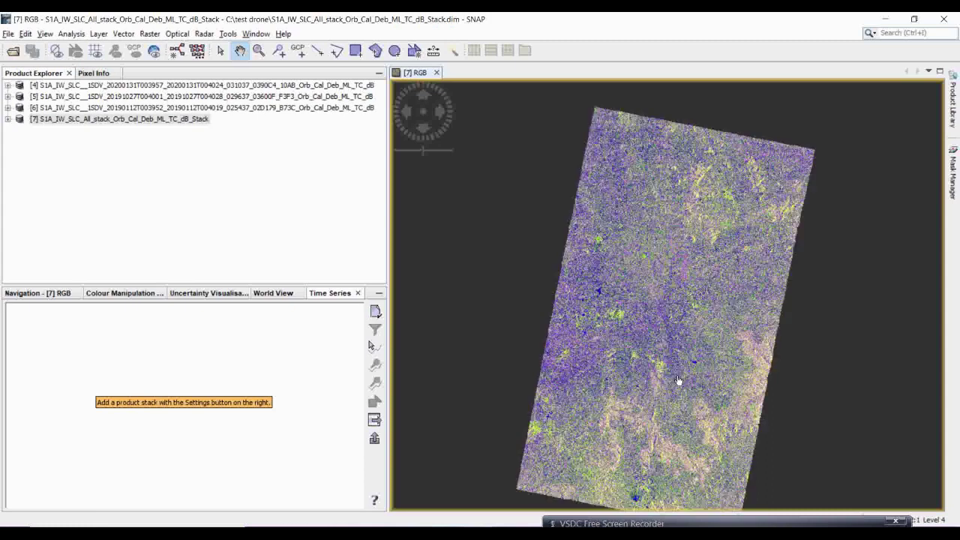
scroll(675, 367, "up", 3)
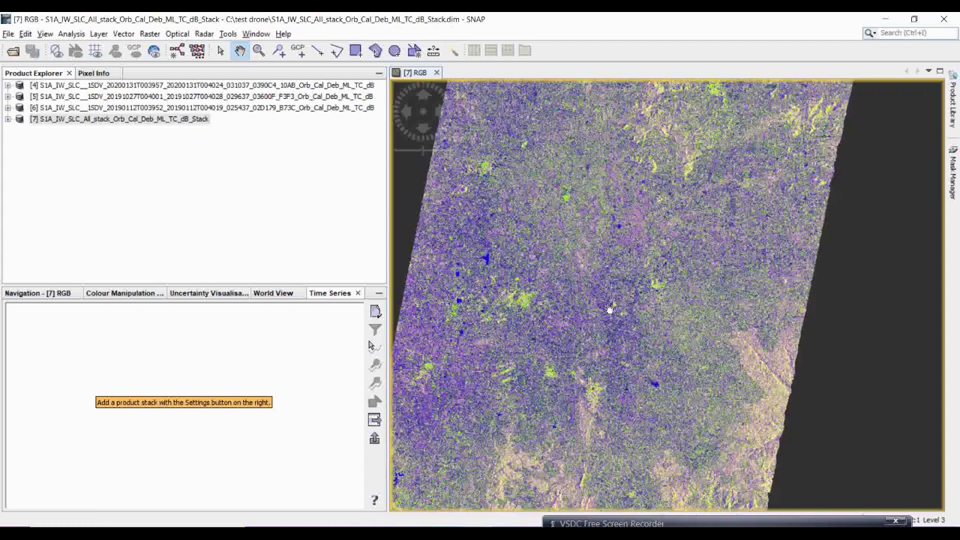
scroll(609, 308, "up", 3)
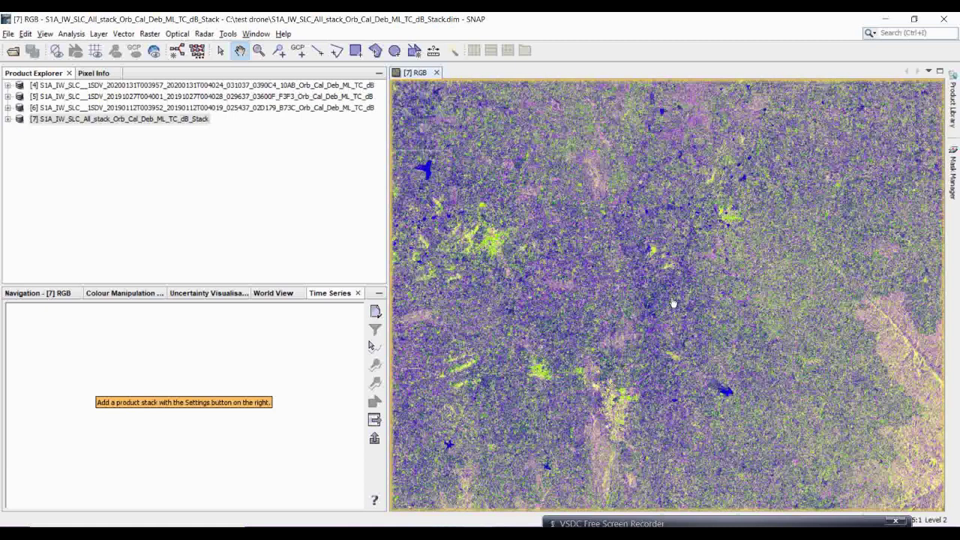
scroll(673, 302, "down", 1)
scroll(553, 288, "down", 1)
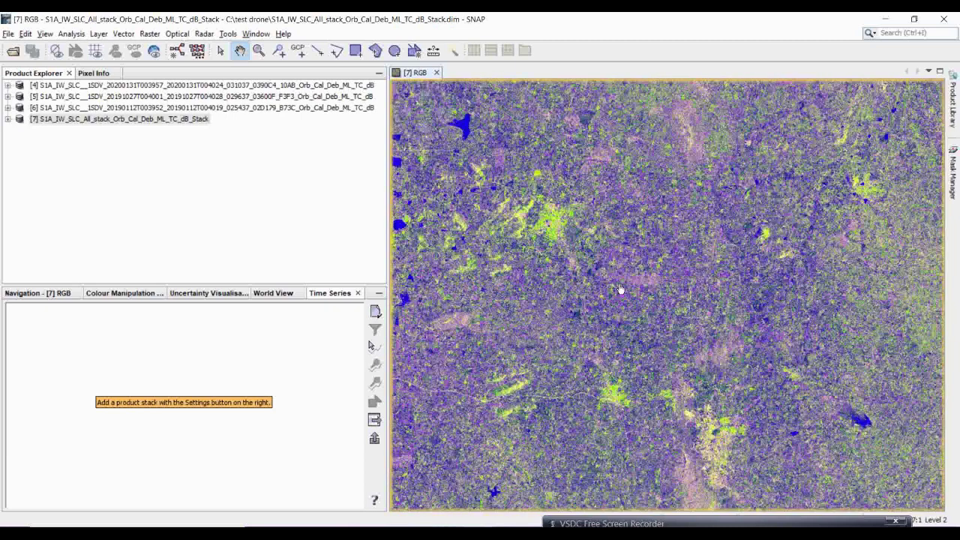
scroll(621, 289, "up", 3)
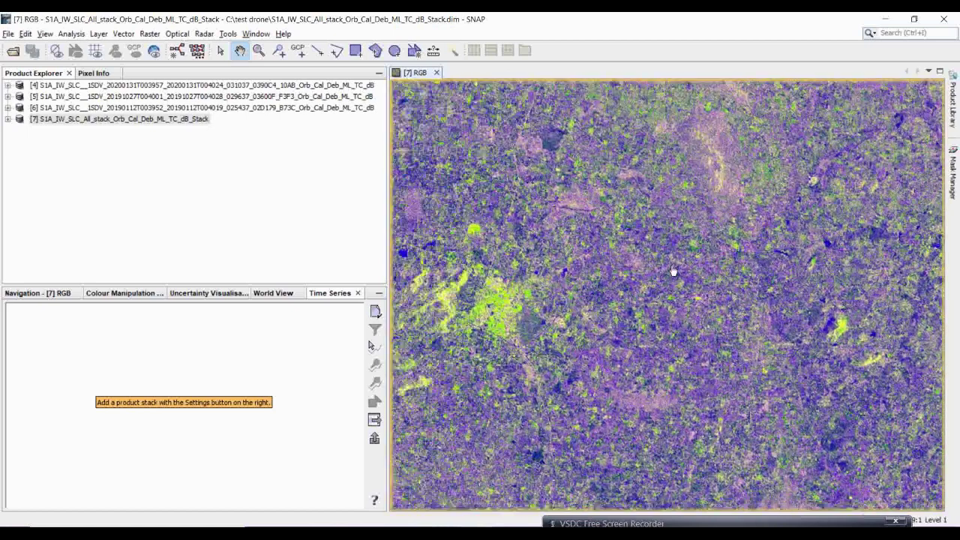
scroll(588, 311, "down", 1)
scroll(605, 295, "down", 1)
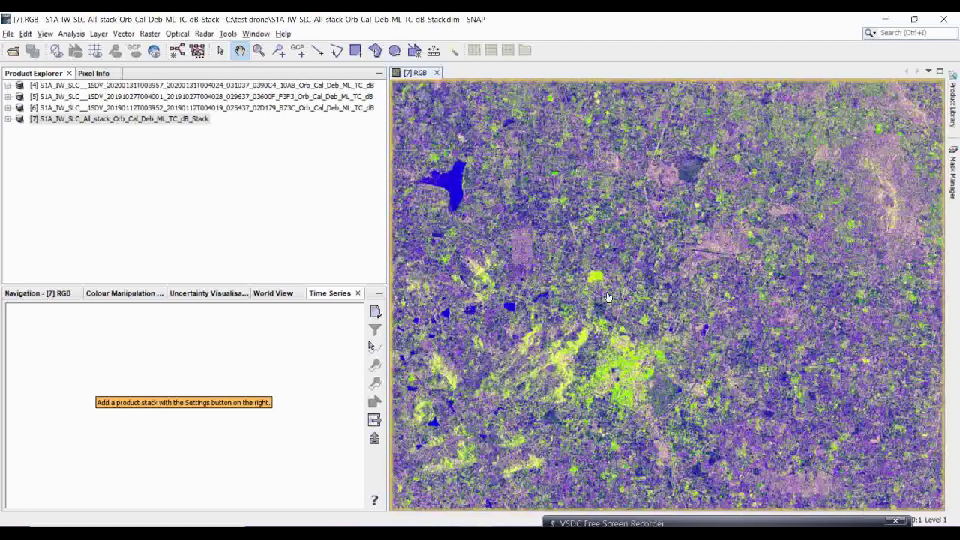
scroll(603, 292, "up", 1)
scroll(578, 311, "up", 2)
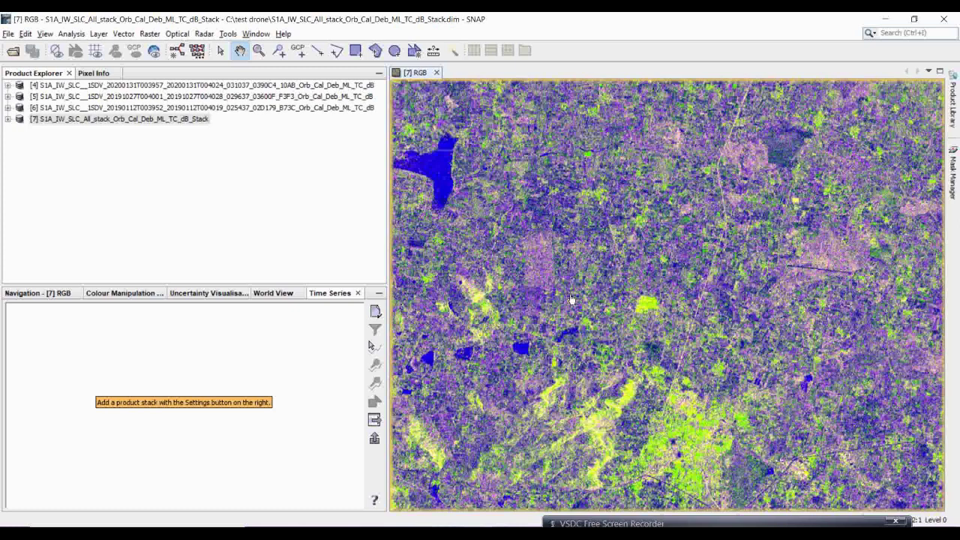
mouse_move(570, 299)
left_mouse_down()
mouse_move(592, 259)
mouse_move(637, 285)
mouse_move(570, 330)
mouse_move(545, 333)
mouse_move(584, 294)
left_mouse_up()
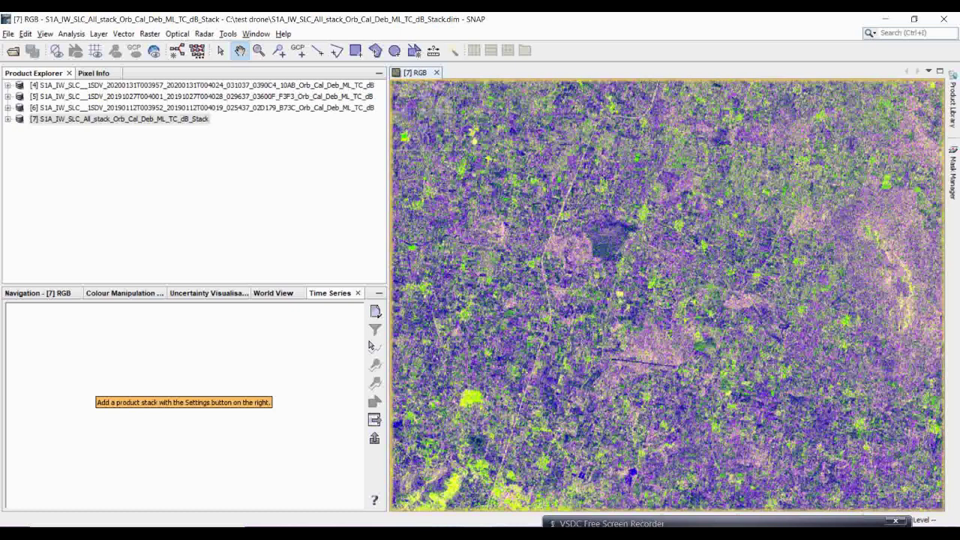
scroll(652, 341, "down", 5)
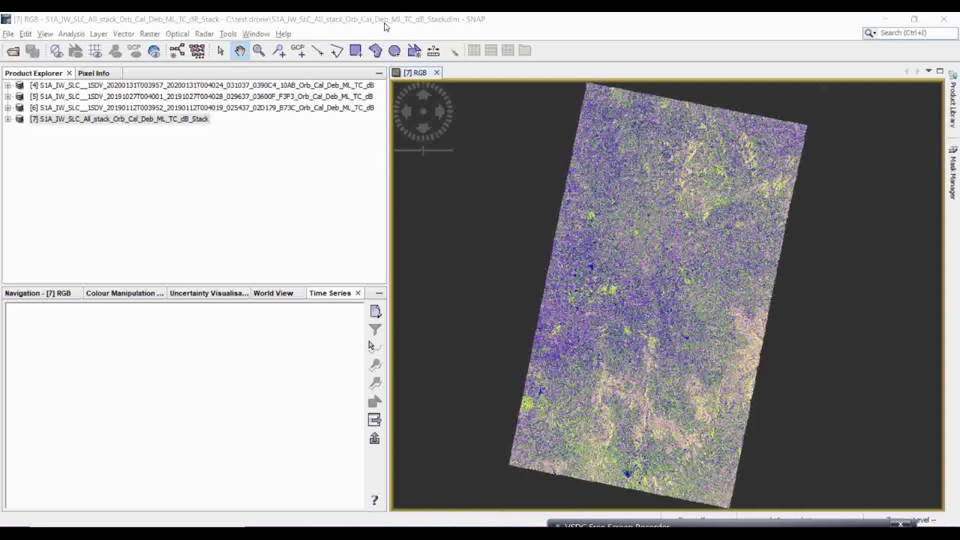
- Start another RGB image of the stack with $7.Sigma0_IW1_VV_db_slv4_12Jan2019 as the red channel
left_click(254, 35)
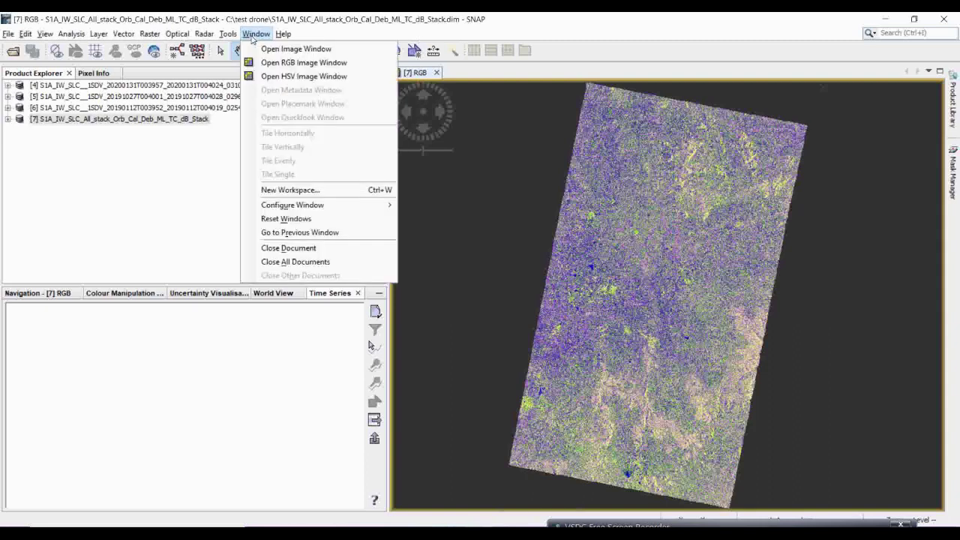
left_click(280, 67)
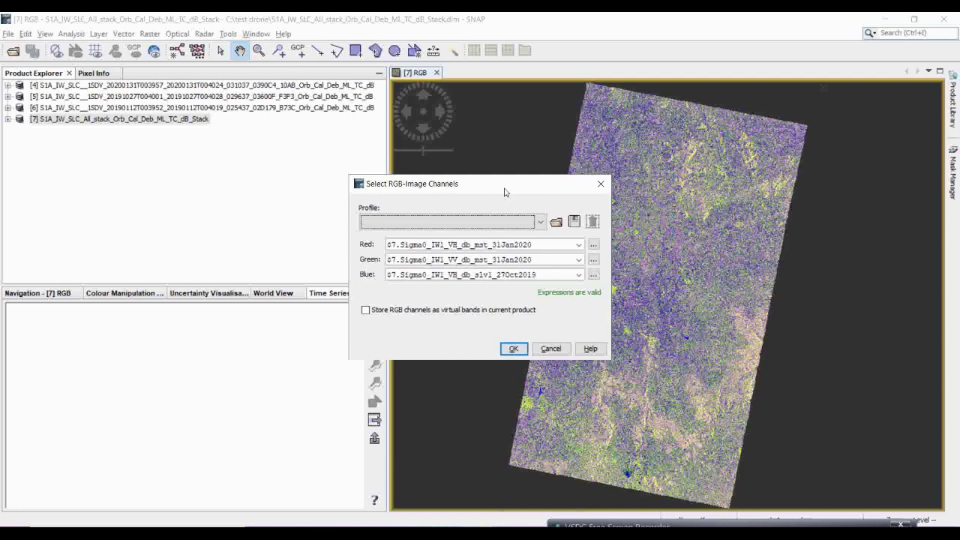
left_click_drag(504, 194, 590, 156)
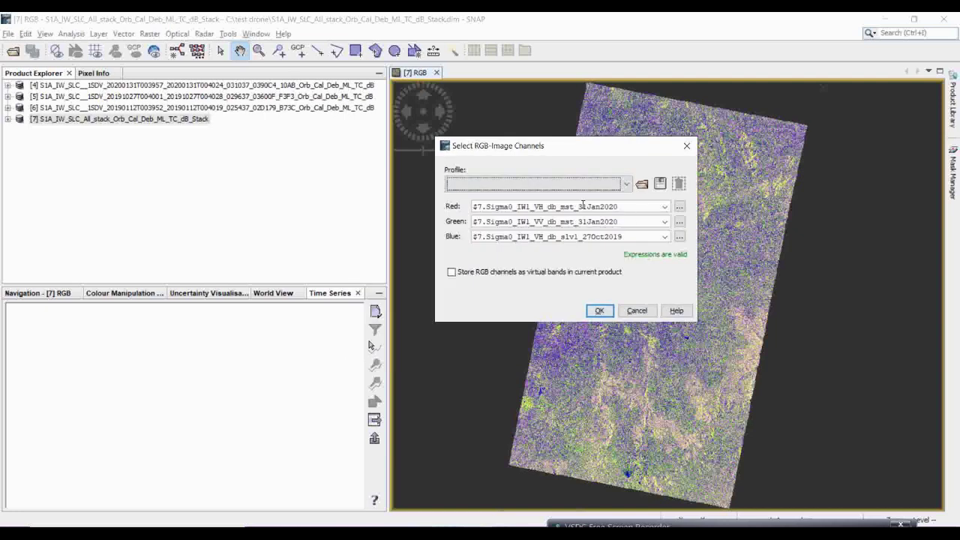
left_click(664, 207)
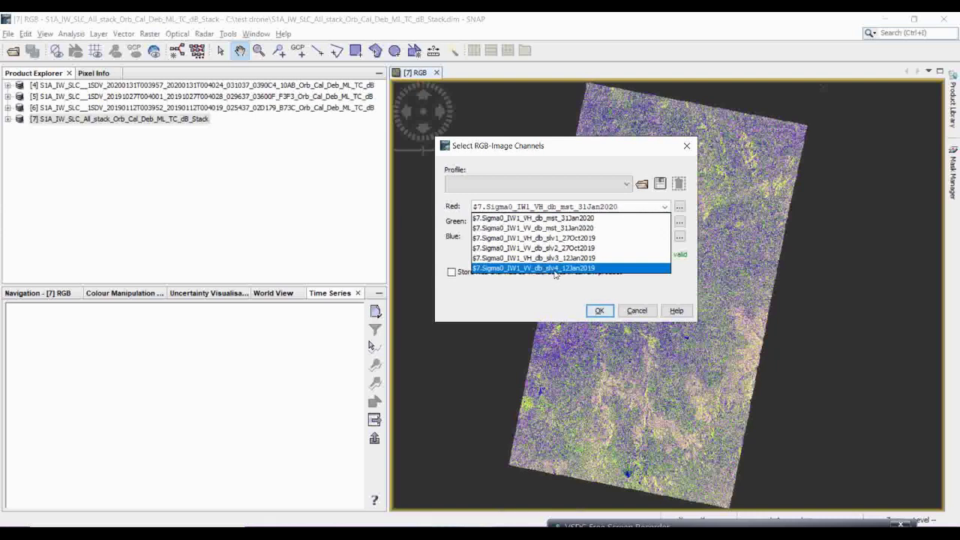
left_click(554, 268)
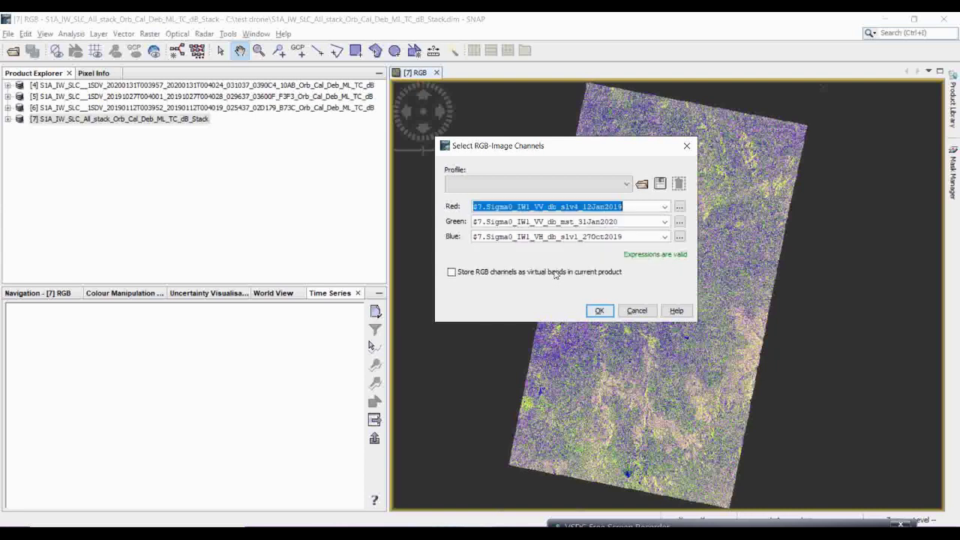
- Assign $7.Sigma0_IW1_VV_db_slv2_27Oct2019 to green and $7.Sigma0_IW1_VV_db_mst_31Jan2020 to blue, and create the RGB image
left_click(665, 222)
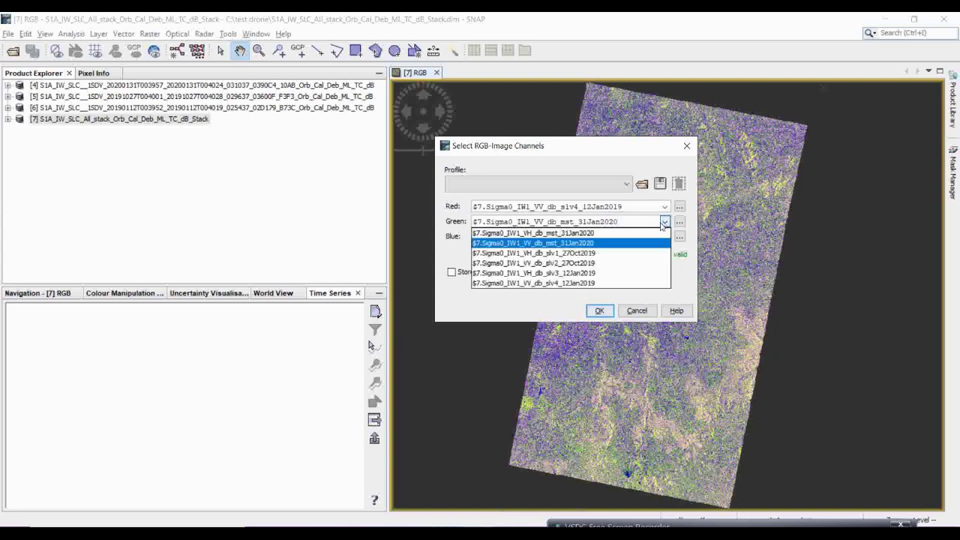
left_click(576, 263)
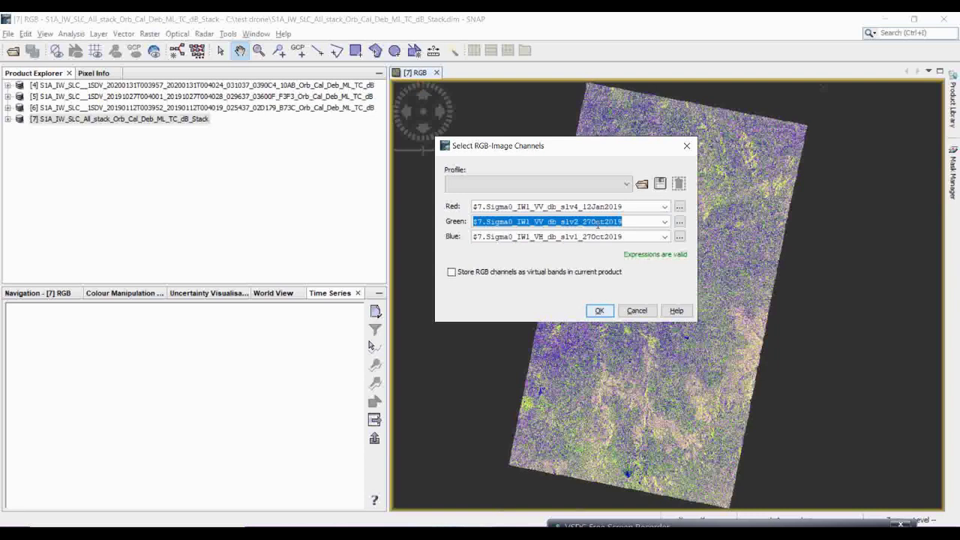
left_click(664, 237)
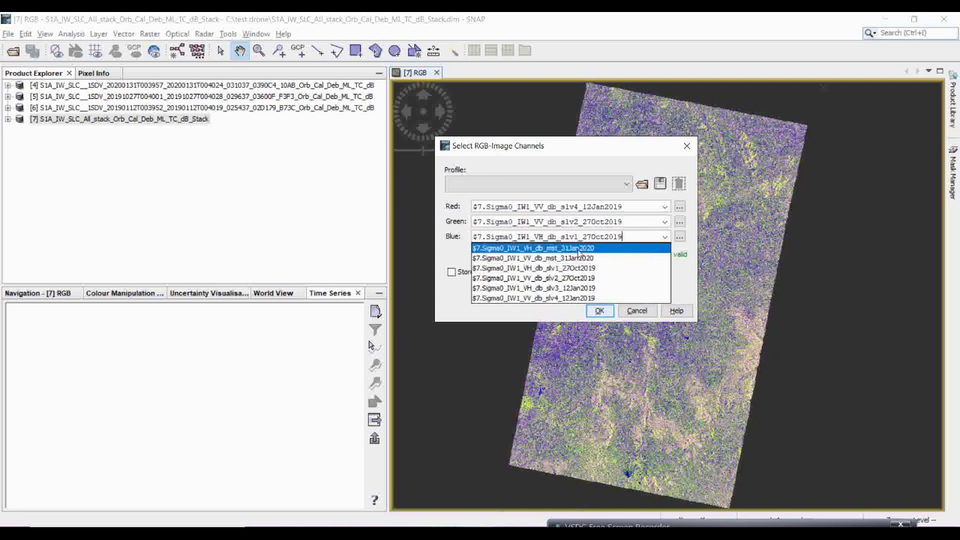
left_click(579, 258)
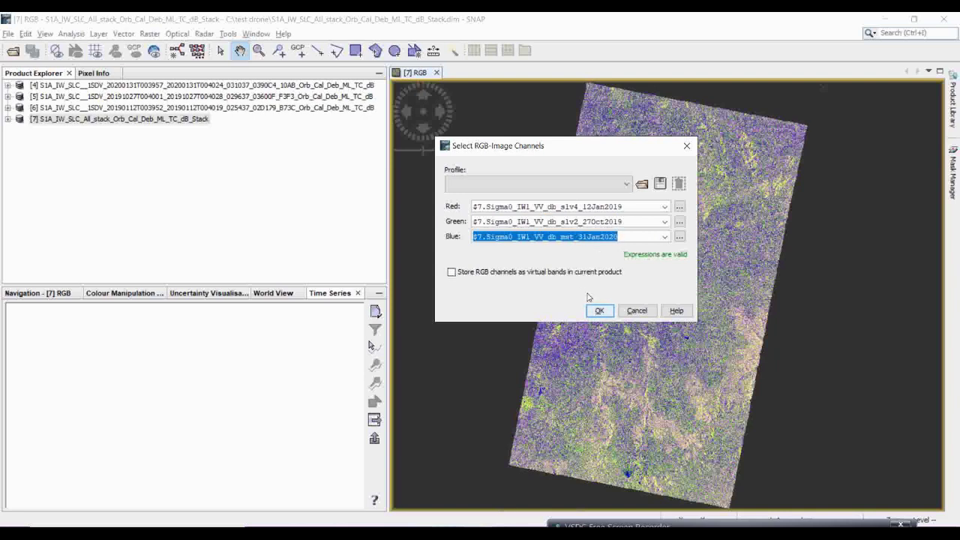
left_click(599, 310)
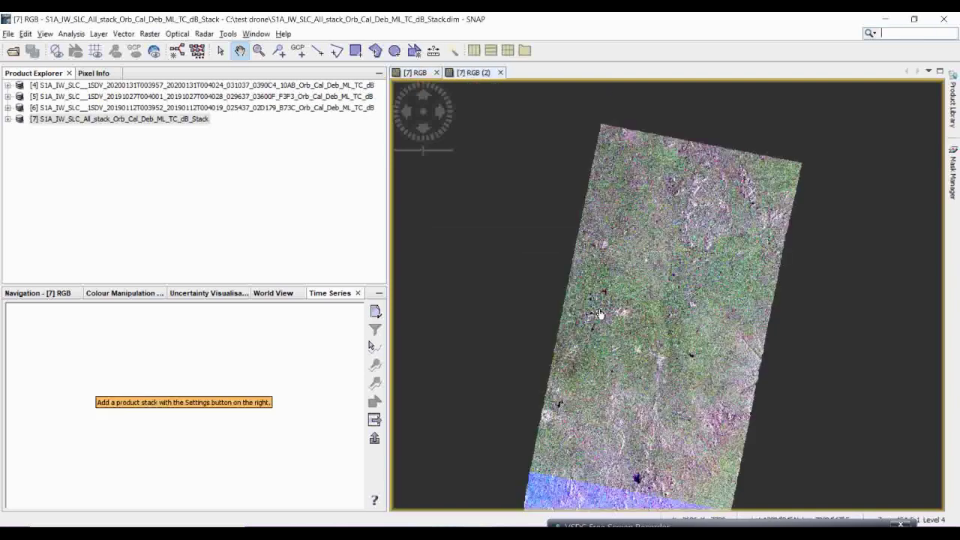
- Examine the multi-date VV composite from its full extent down to individual fields and water bodies
scroll(665, 362, "down", 2)
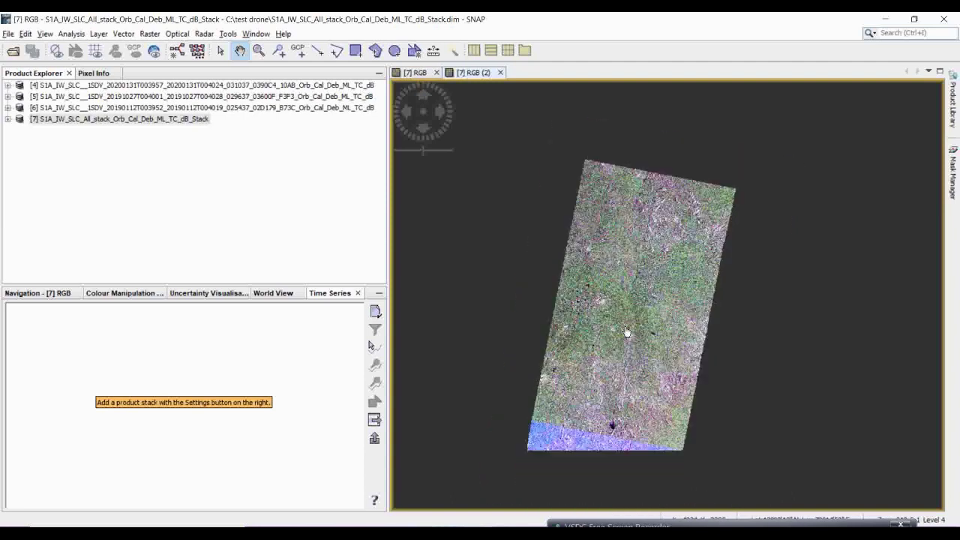
scroll(626, 332, "up", 5)
scroll(626, 332, "up", 3)
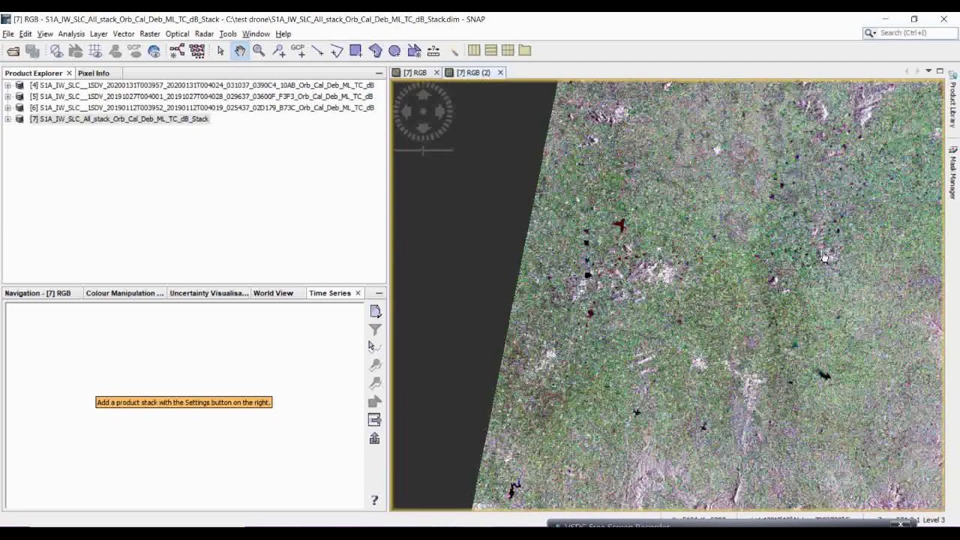
scroll(747, 268, "up", 2)
scroll(742, 262, "up", 1)
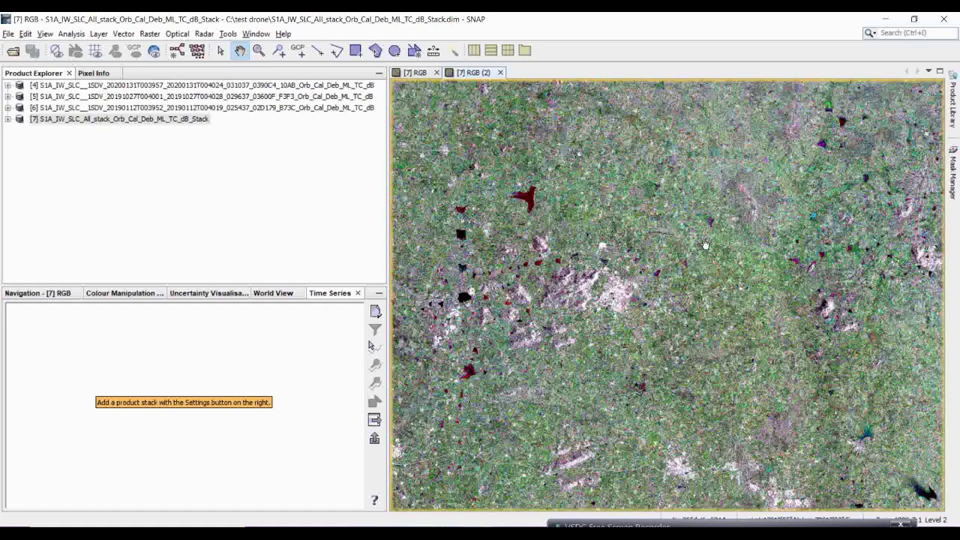
scroll(688, 277, "up", 2)
scroll(688, 277, "up", 2)
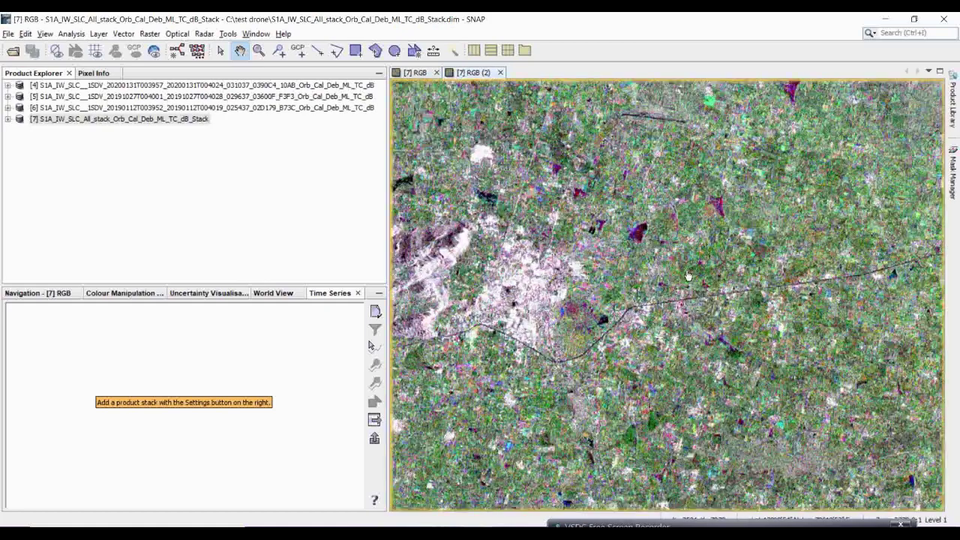
scroll(781, 314, "up", 2)
scroll(781, 315, "up", 2)
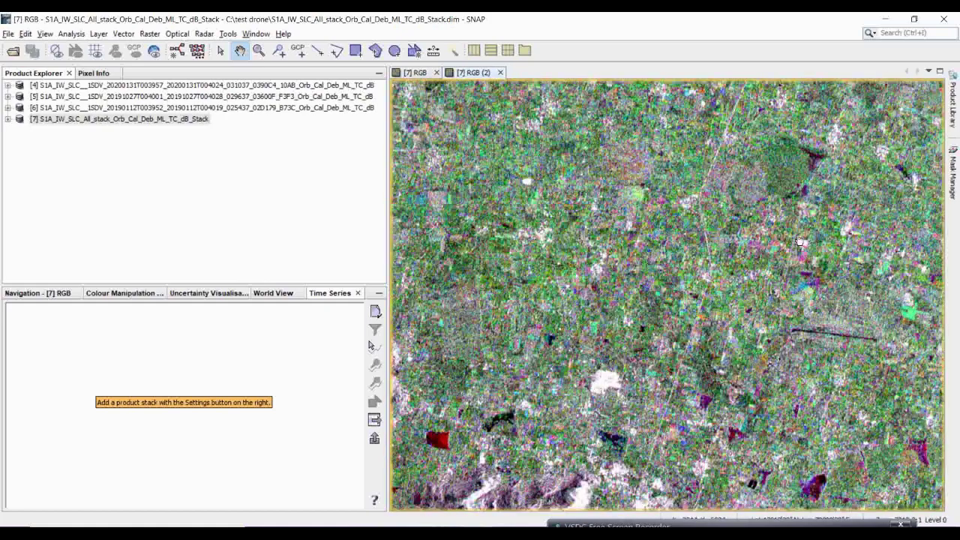
- Examine neighbouring areas of the multi-date VV composite around the round green patch and the dark linear feature
scroll(635, 298, "up", 1)
left_click_drag(635, 299, 755, 266)
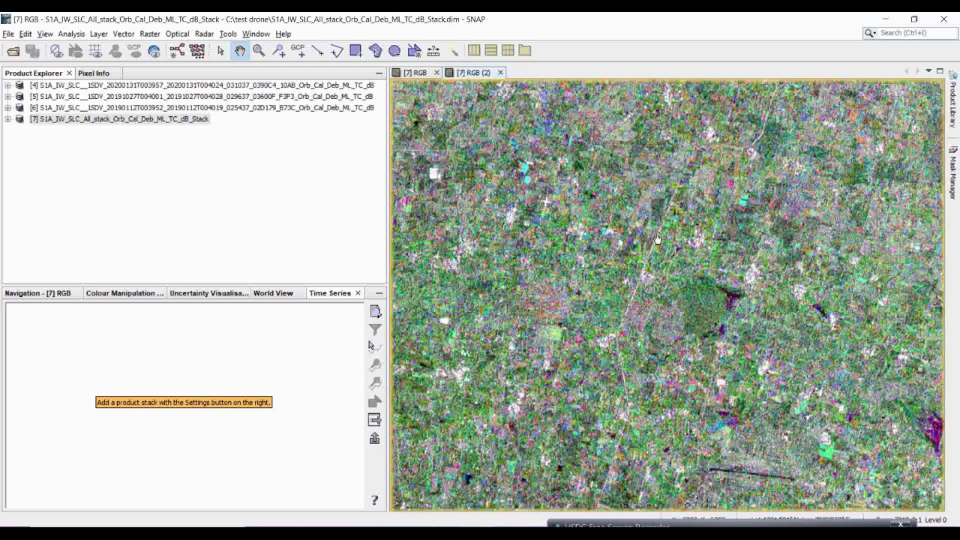
left_click_drag(656, 238, 714, 240)
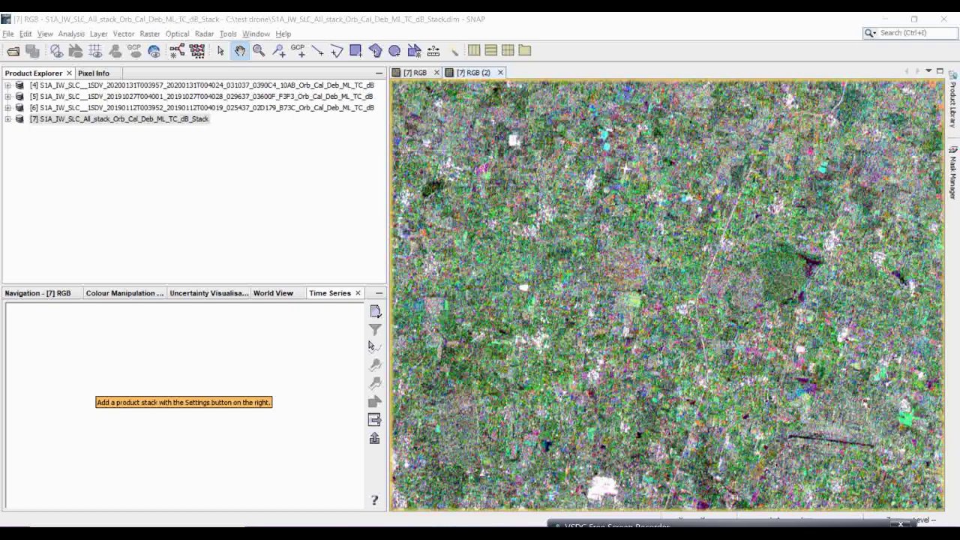
- Close and reopen the radar Time Series tool window, and check the product list in its analysis settings
left_click(358, 292)
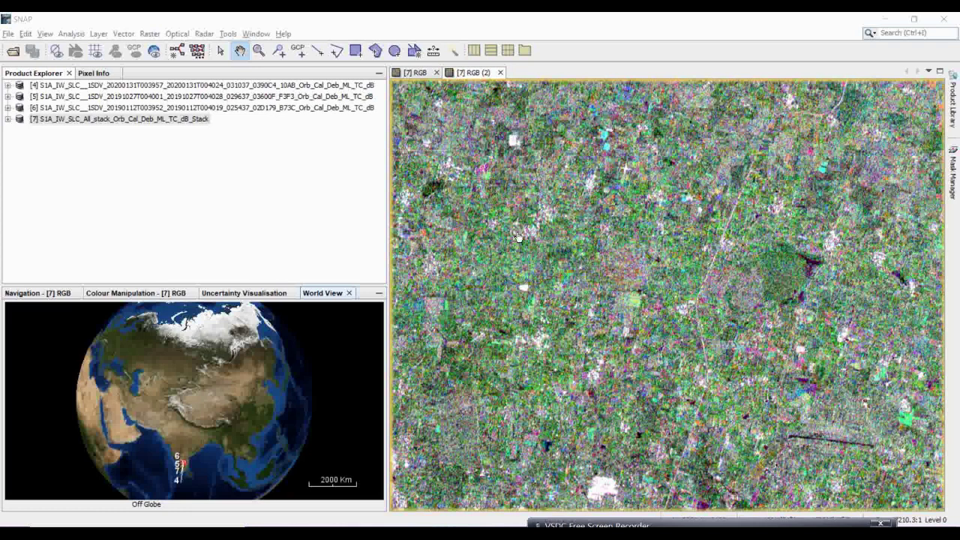
left_click(45, 34)
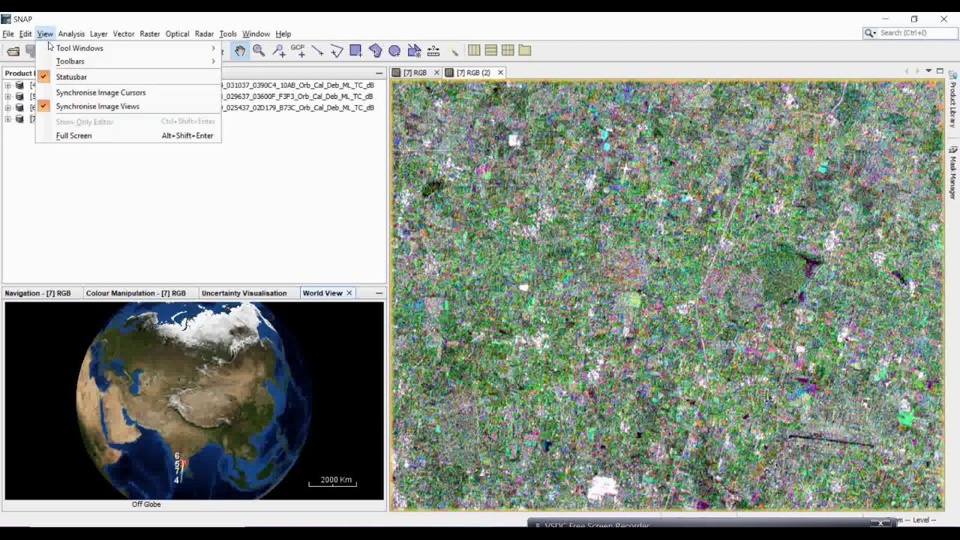
mouse_move(54, 49)
mouse_move(234, 54)
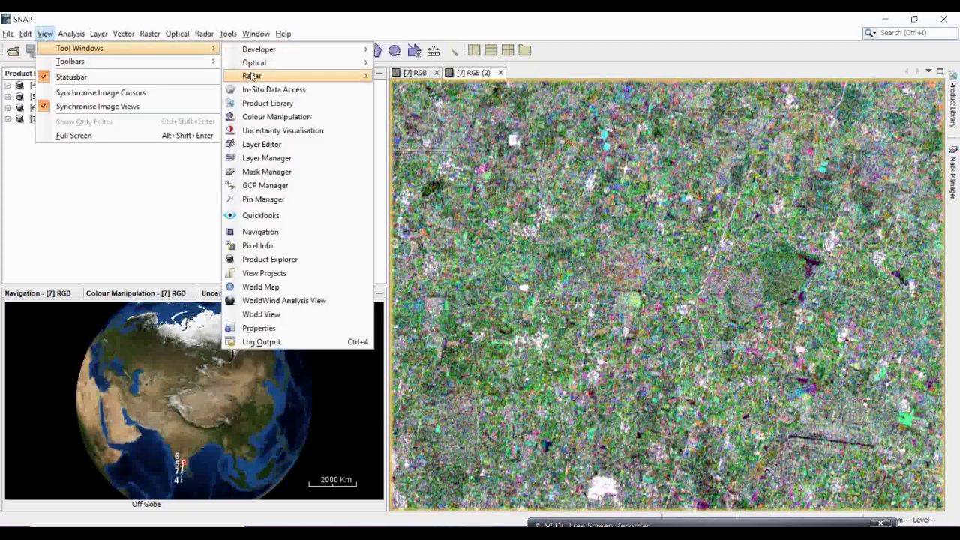
mouse_move(289, 78)
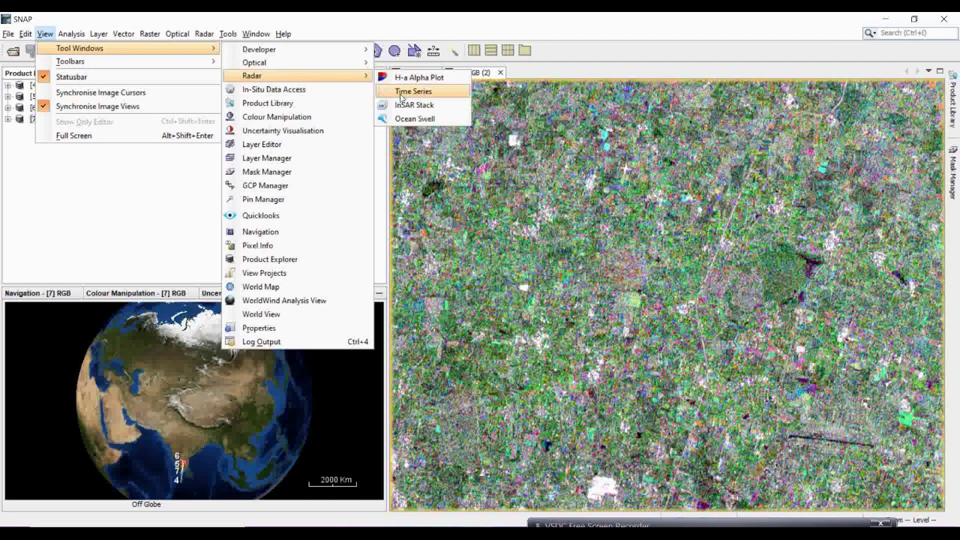
left_click(398, 90)
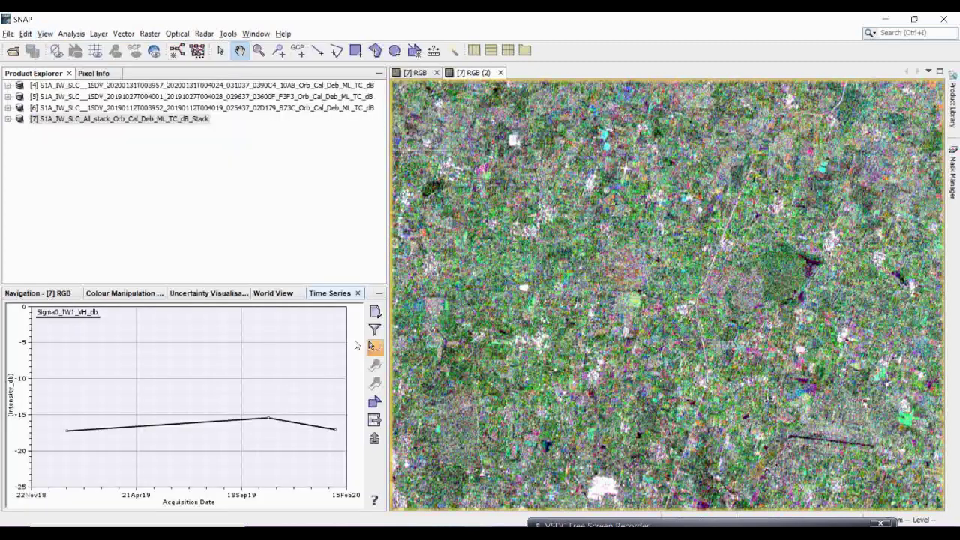
left_click(375, 312)
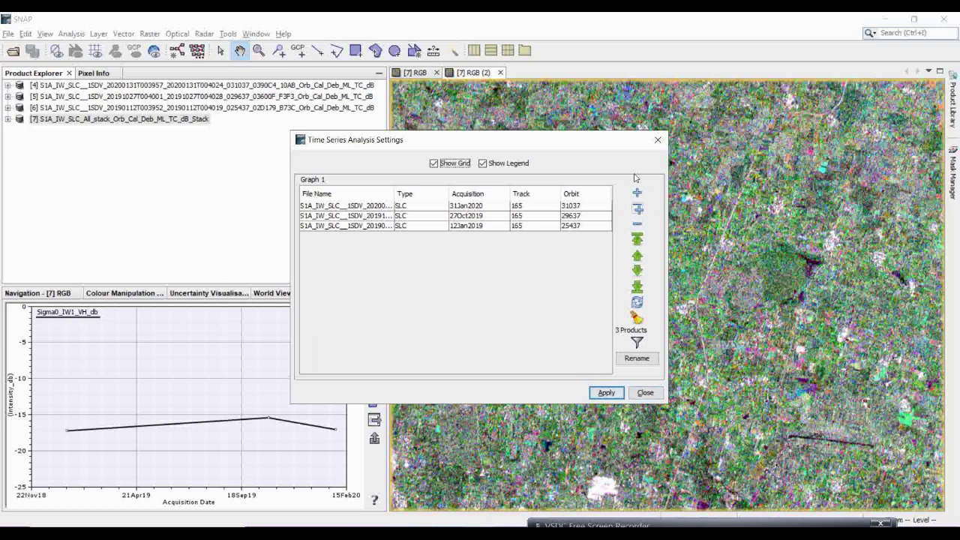
left_click(657, 142)
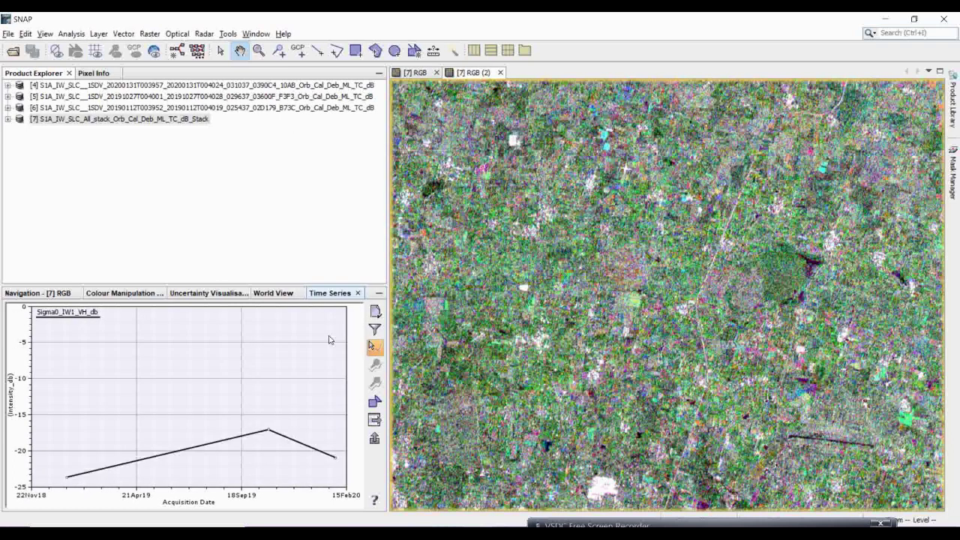
- Filter the time series plot to the Sigma0_IW1_VV_db band only and turn off its cursor tracking
left_click(375, 331)
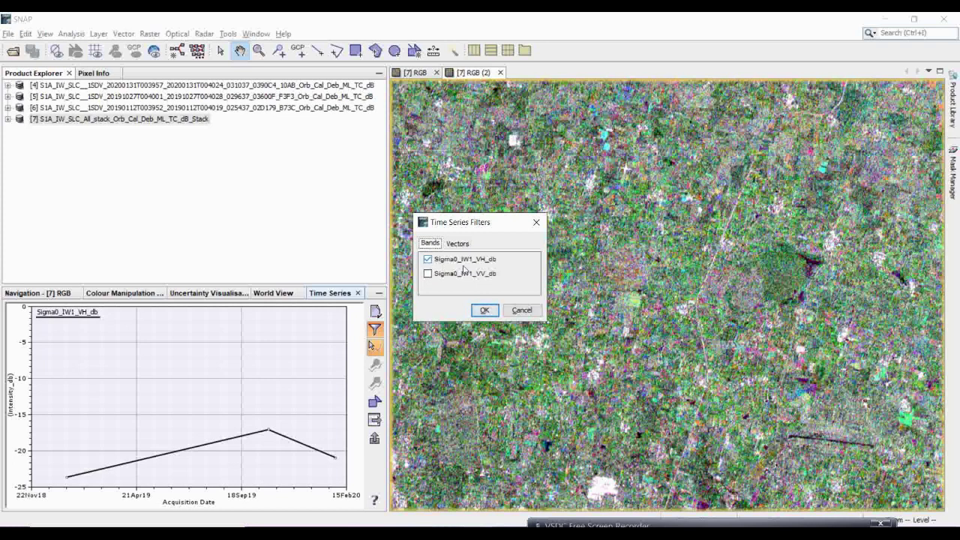
left_click(427, 259)
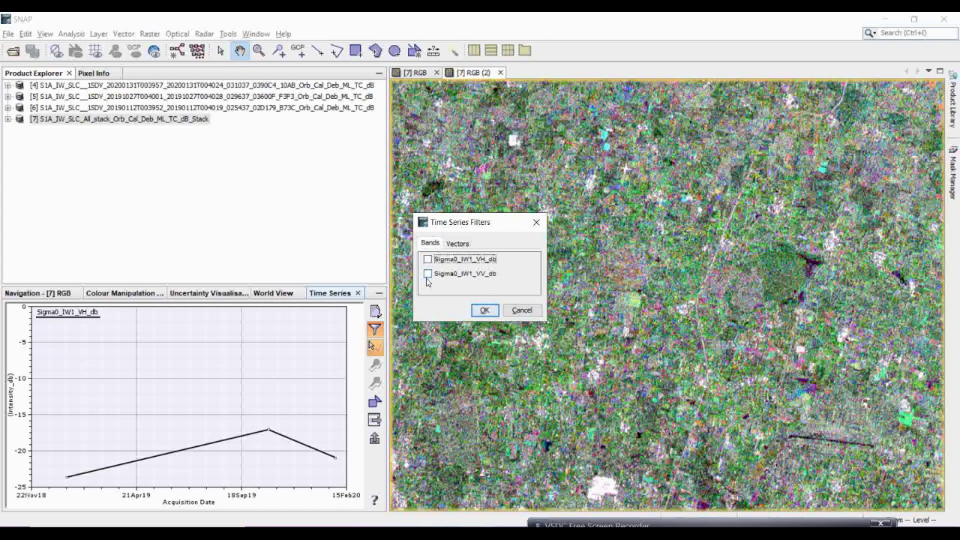
left_click(427, 273)
left_click(484, 310)
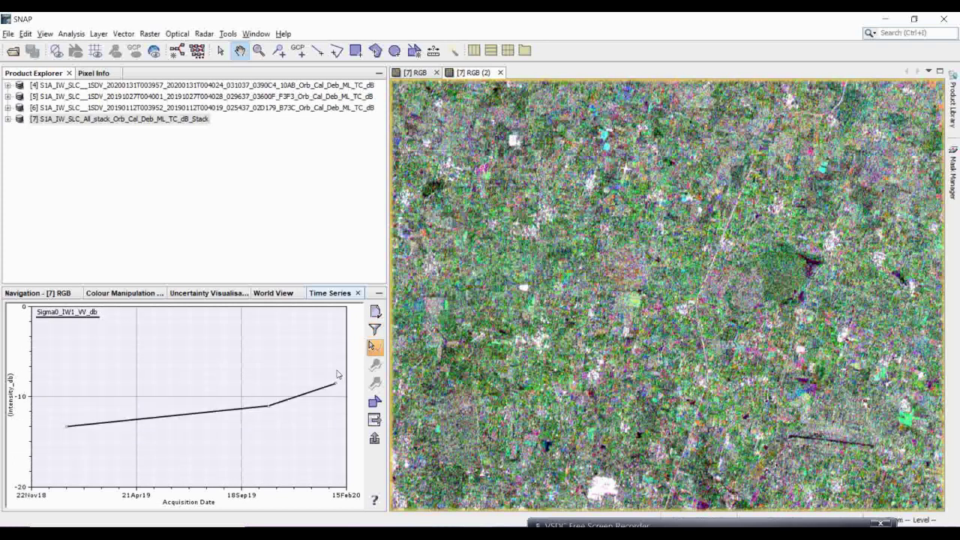
left_click(373, 347)
left_click(547, 253)
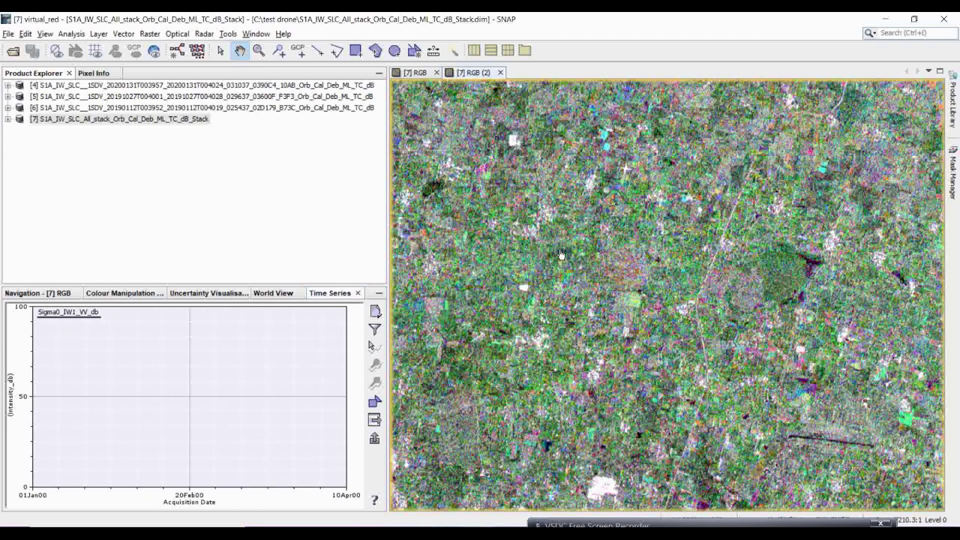
- Switch the time series band filter to show Sigma0_IW1_VH_db instead of Sigma0_IW1_VV_db
left_click(375, 329)
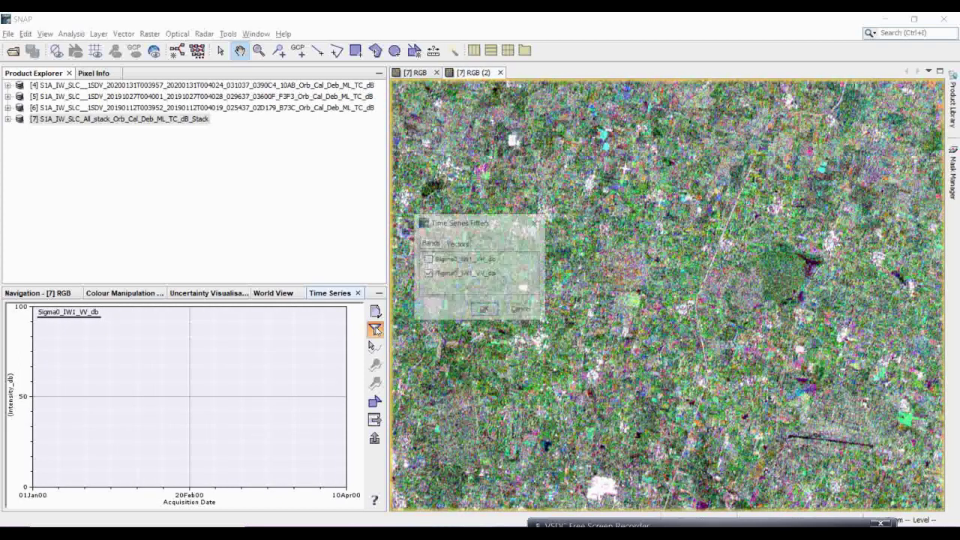
left_click(428, 260)
left_click(427, 274)
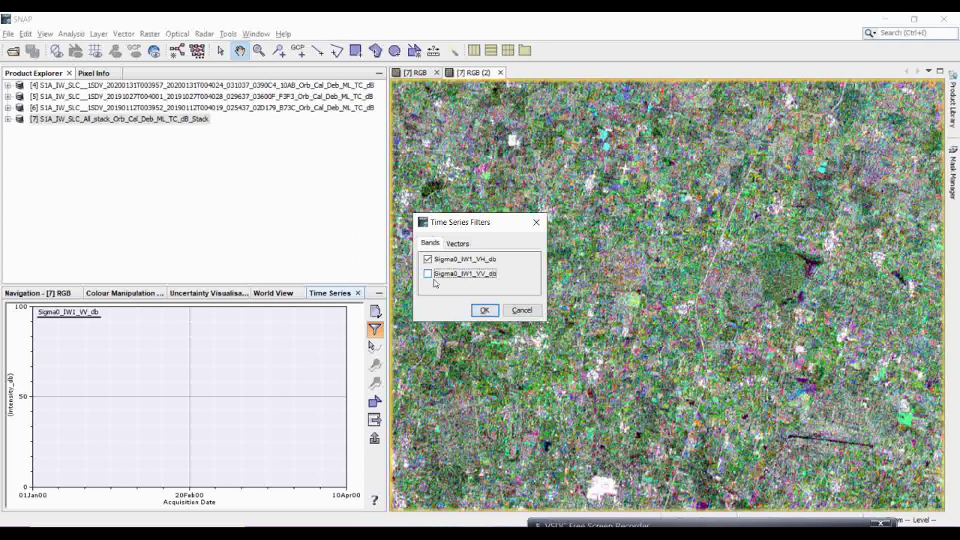
left_click(474, 314)
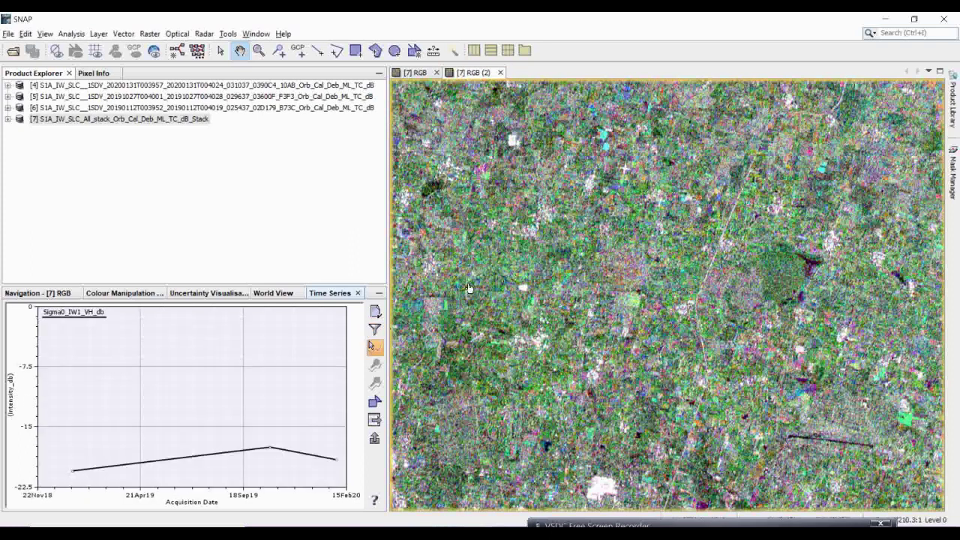